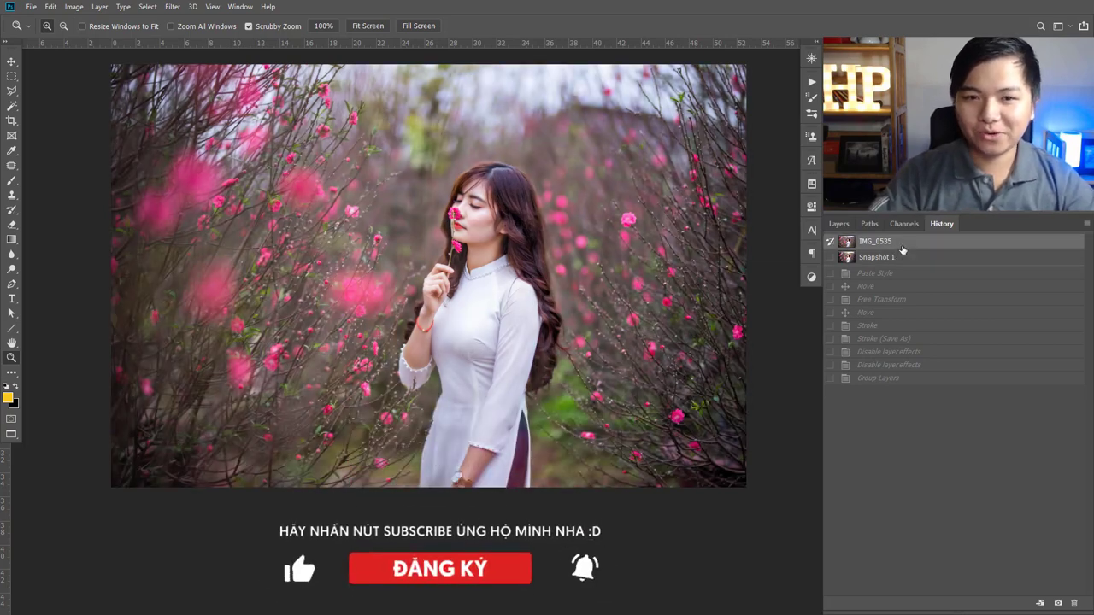
# Switch twice between the original IMG_0535 state and Snapshot 1 in History, ending on Snapshot 1.
pyautogui.click(904, 245)
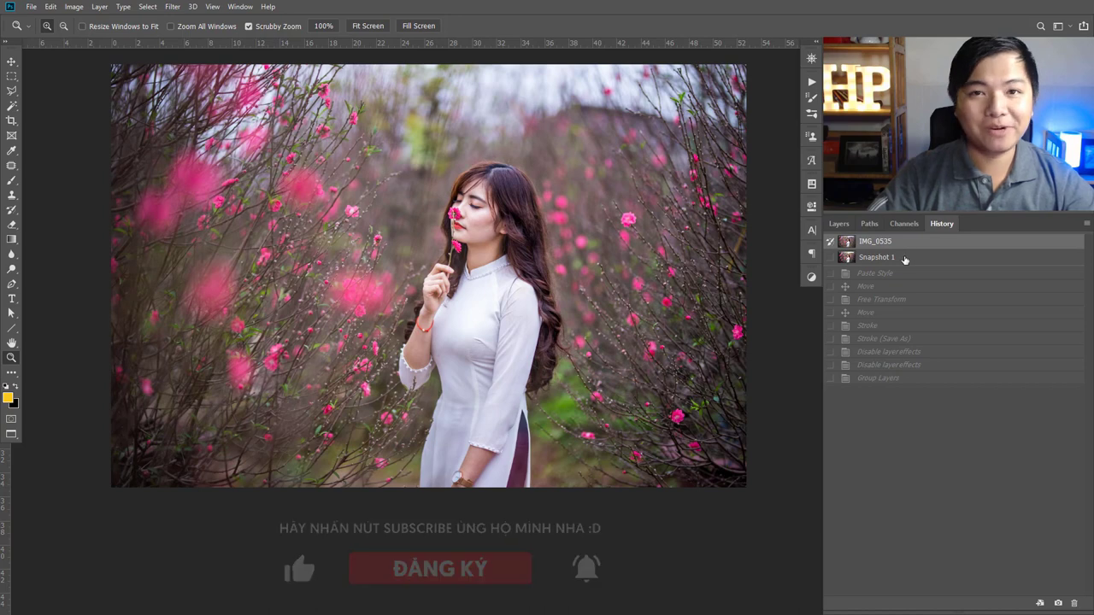
pyautogui.click(907, 257)
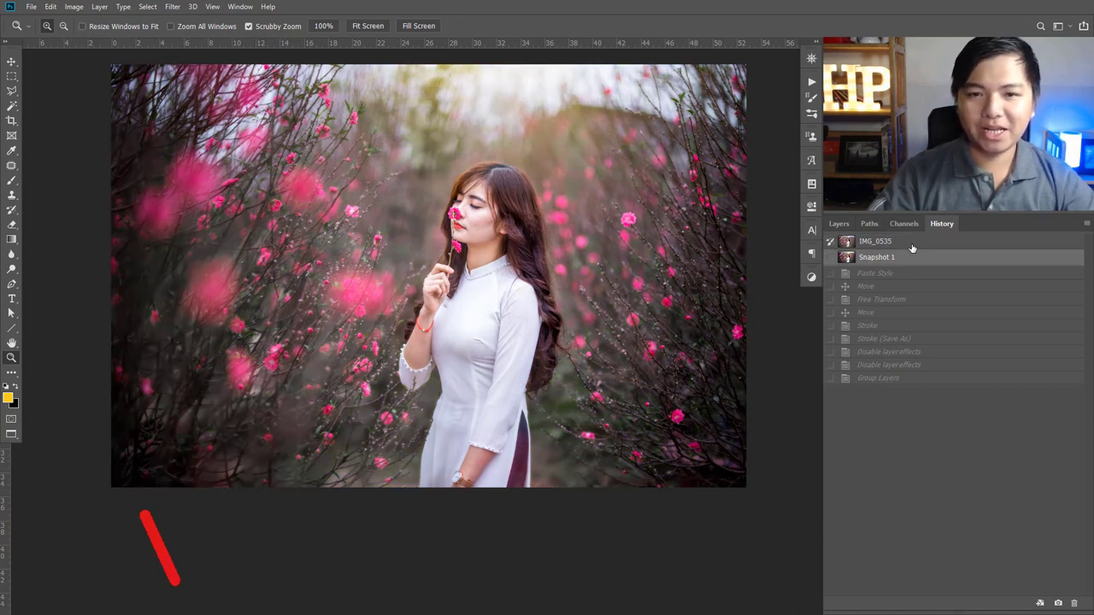
pyautogui.click(911, 244)
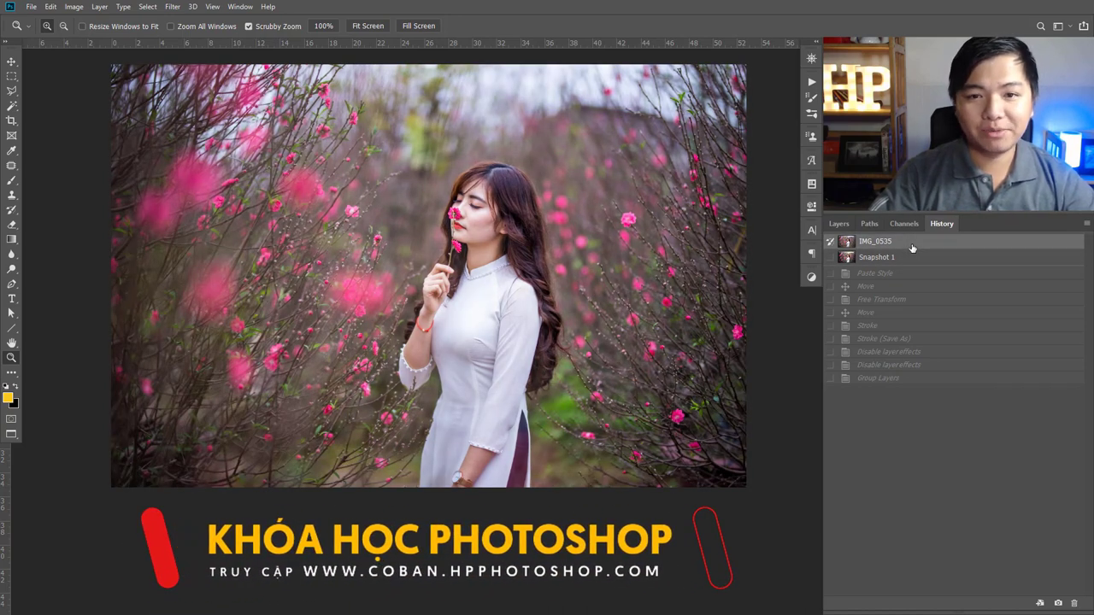
pyautogui.click(912, 257)
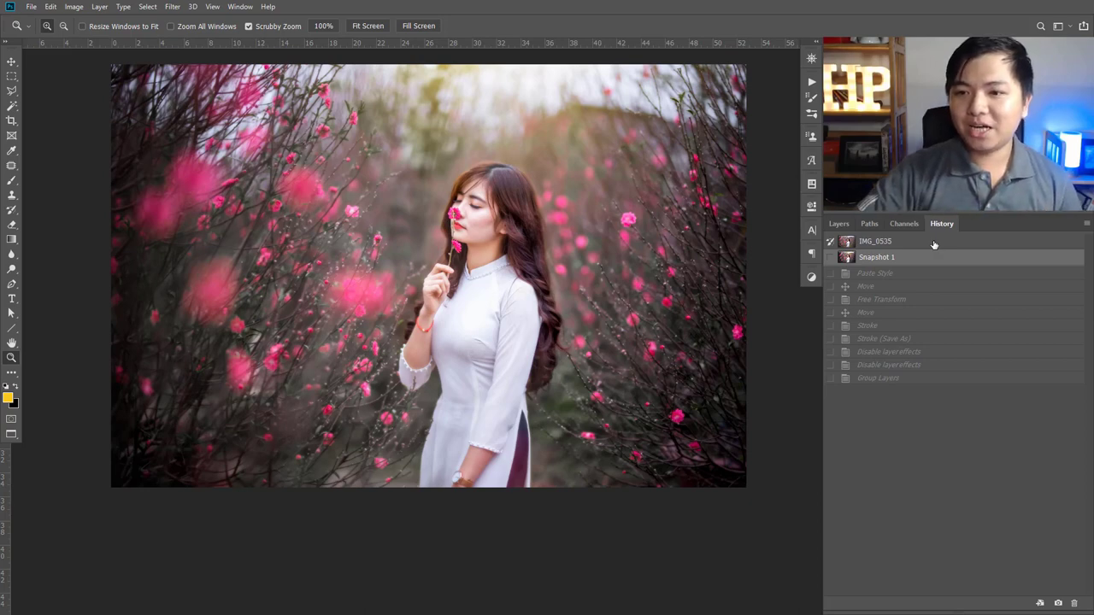
pyautogui.click(934, 242)
pyautogui.click(934, 257)
pyautogui.click(936, 243)
pyautogui.click(946, 254)
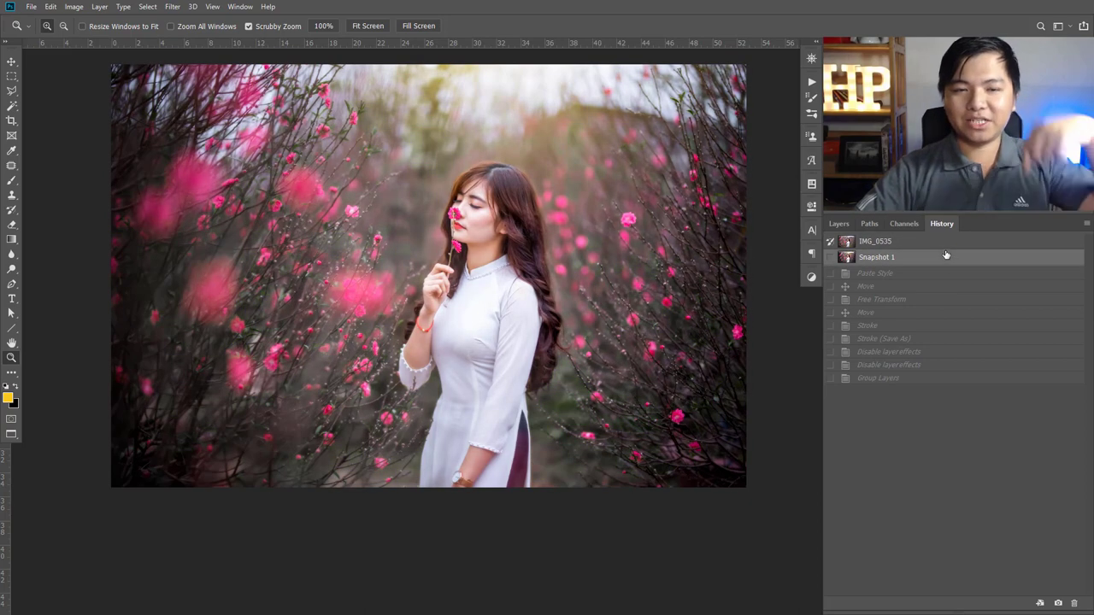
pyautogui.click(945, 243)
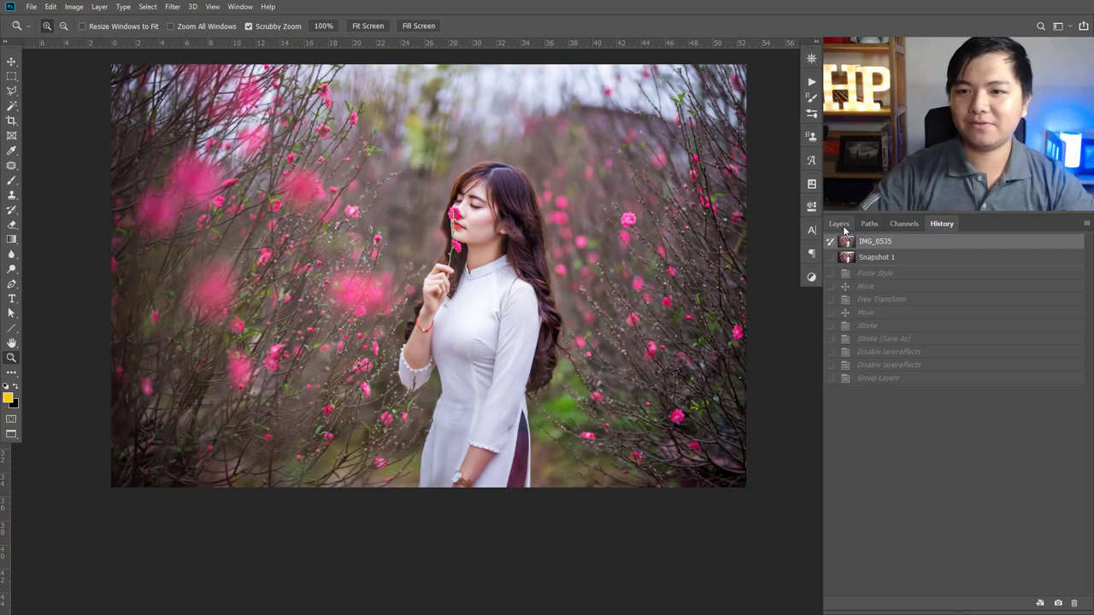
pyautogui.click(876, 256)
pyautogui.click(897, 245)
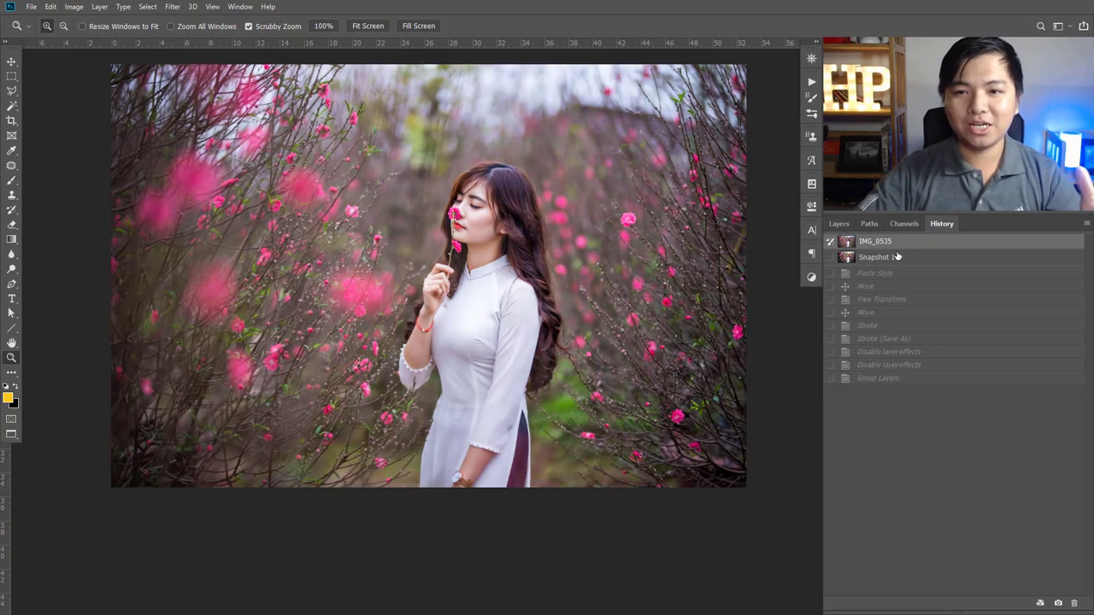
pyautogui.click(897, 256)
pyautogui.click(902, 246)
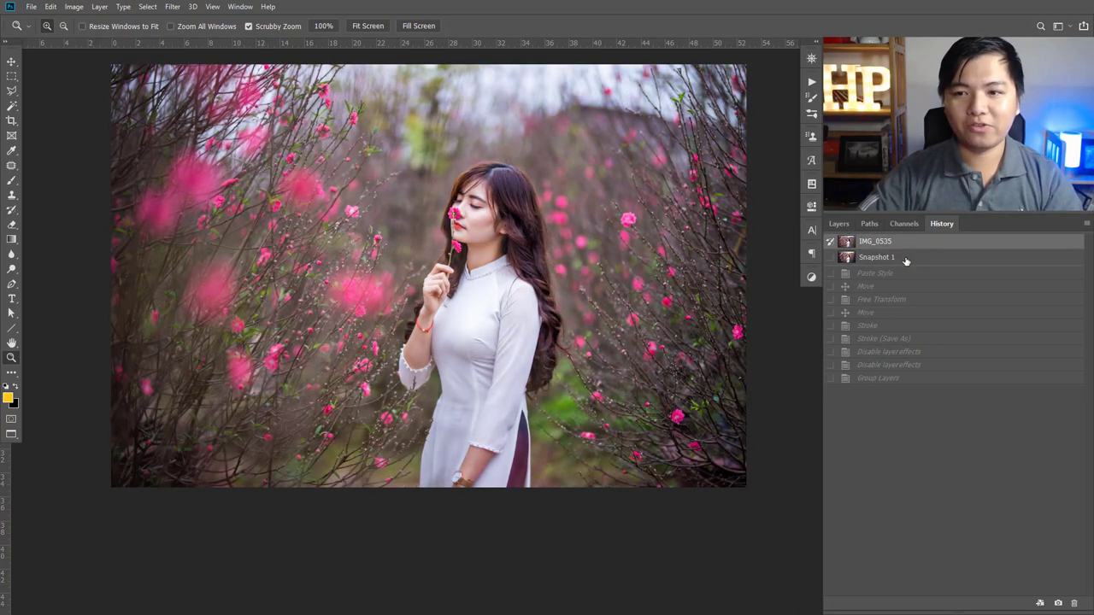
pyautogui.click(903, 258)
pyautogui.click(907, 248)
pyautogui.click(908, 258)
pyautogui.click(908, 246)
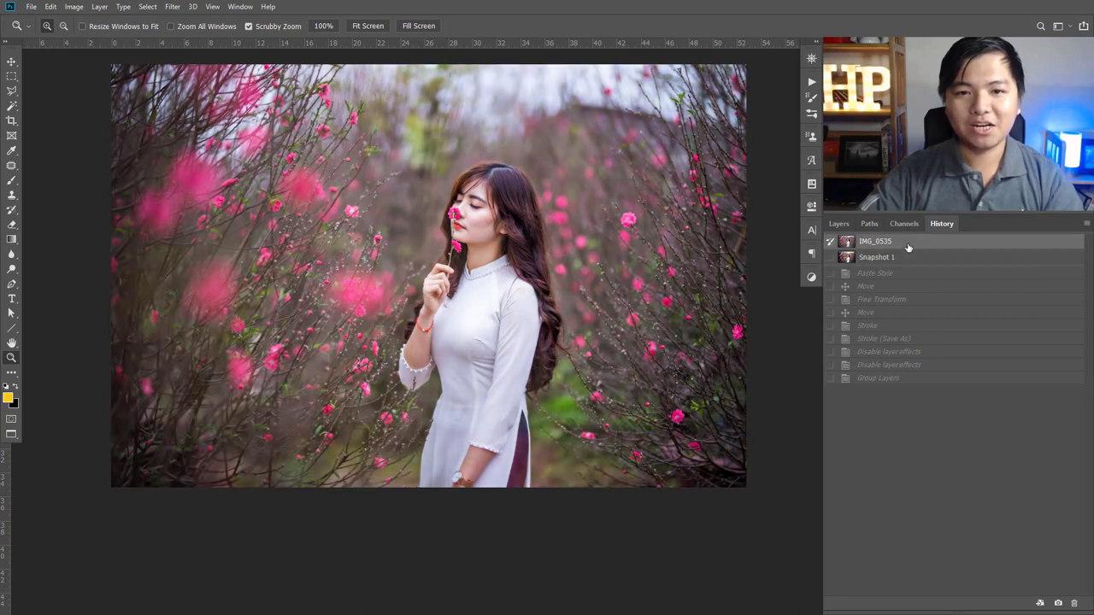
pyautogui.click(908, 258)
pyautogui.click(910, 245)
pyautogui.click(909, 254)
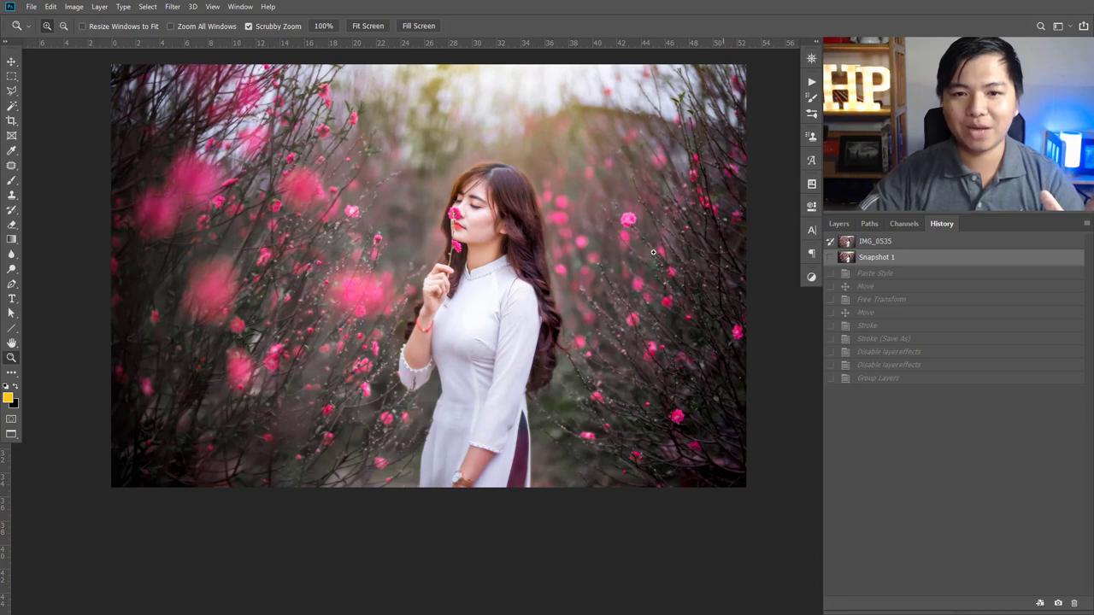
pyautogui.click(874, 247)
pyautogui.click(879, 259)
pyautogui.click(895, 248)
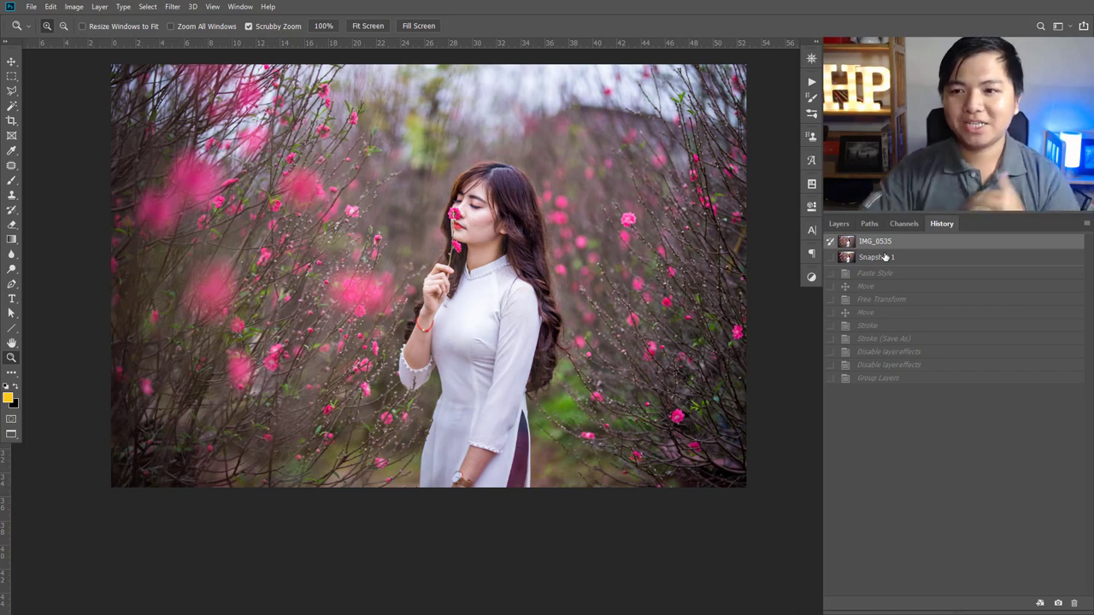
pyautogui.click(896, 260)
pyautogui.click(908, 248)
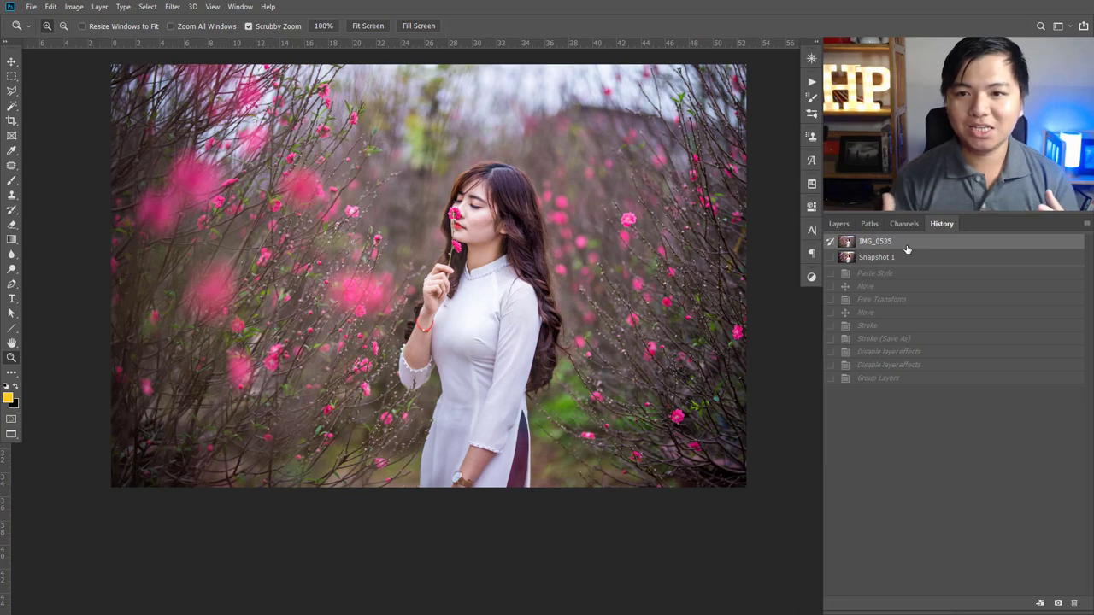
pyautogui.click(903, 258)
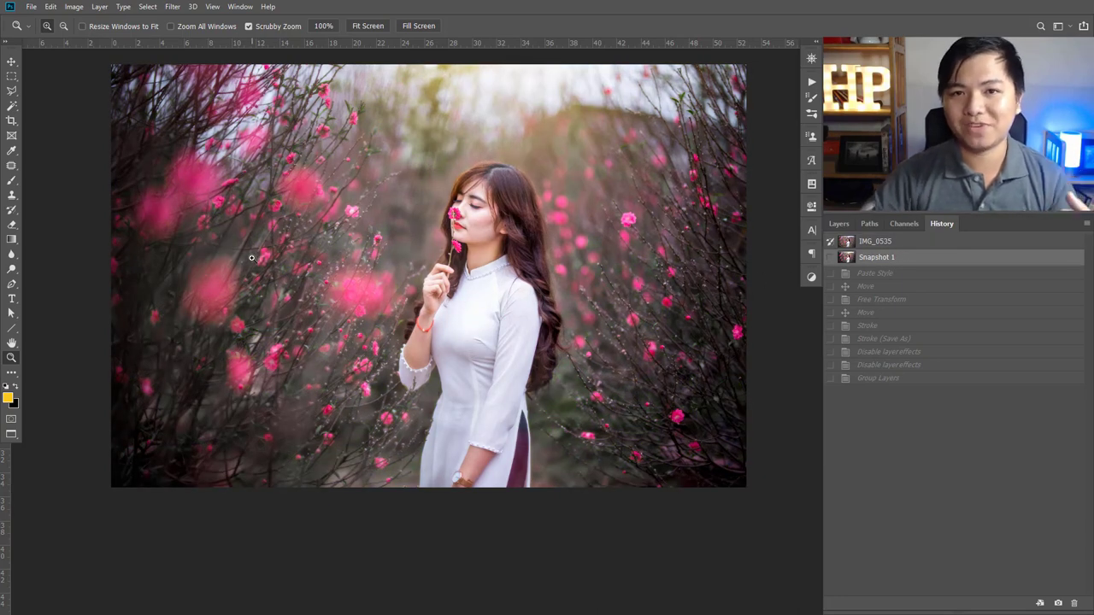
pyautogui.click(889, 243)
pyautogui.click(889, 258)
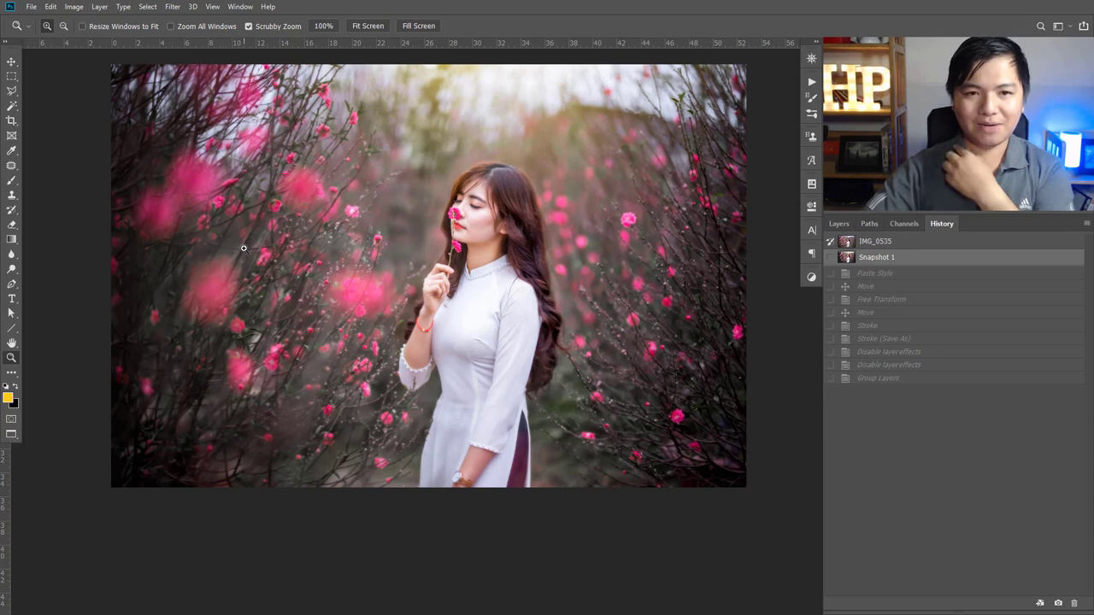
pyautogui.click(922, 243)
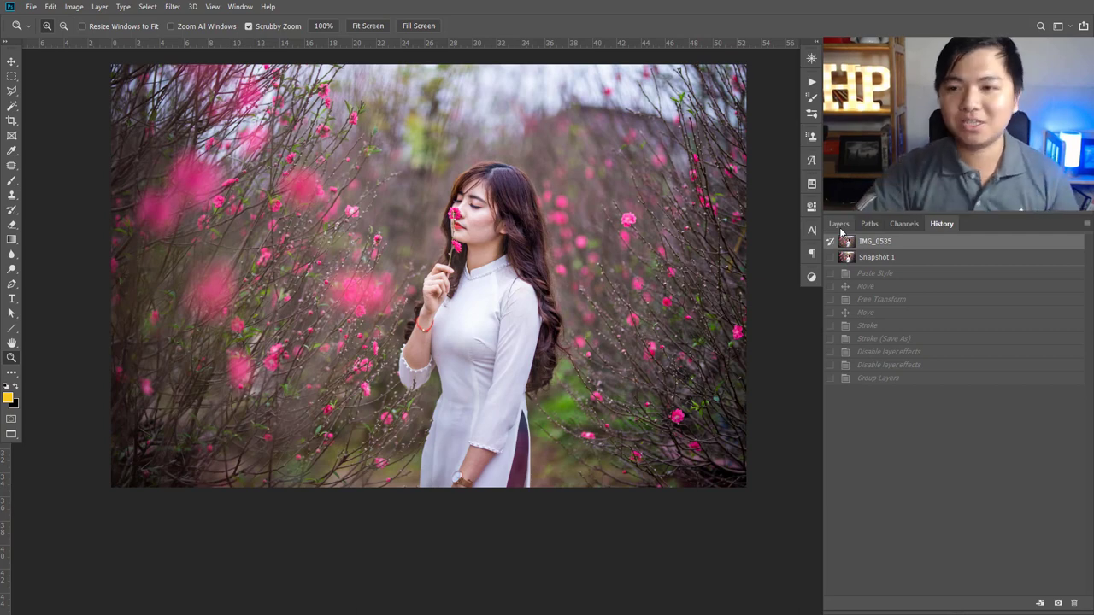
pyautogui.click(840, 224)
pyautogui.click(941, 224)
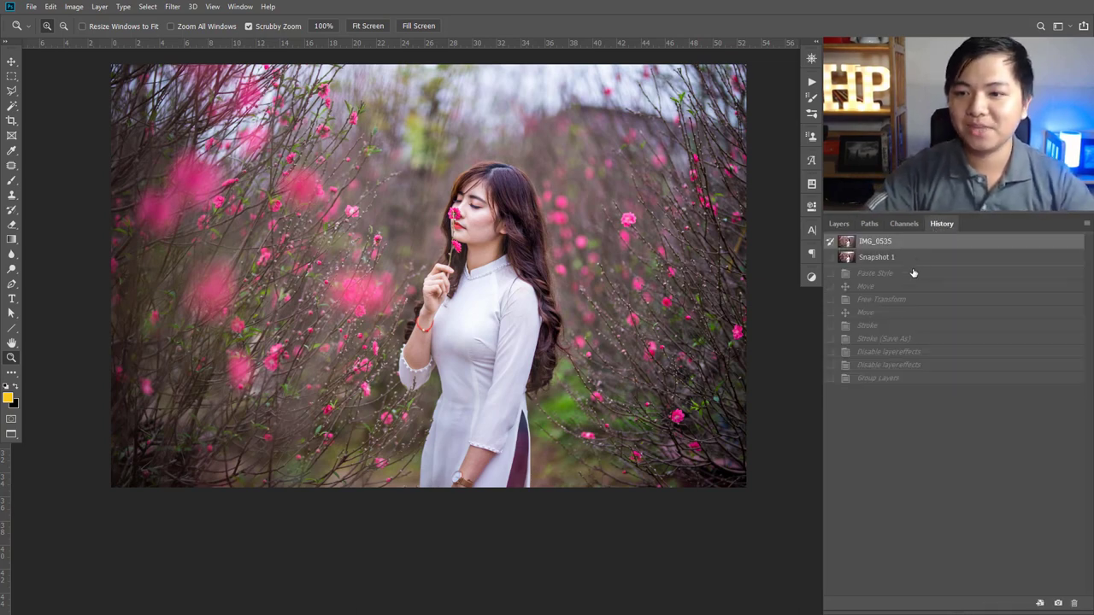
pyautogui.click(920, 253)
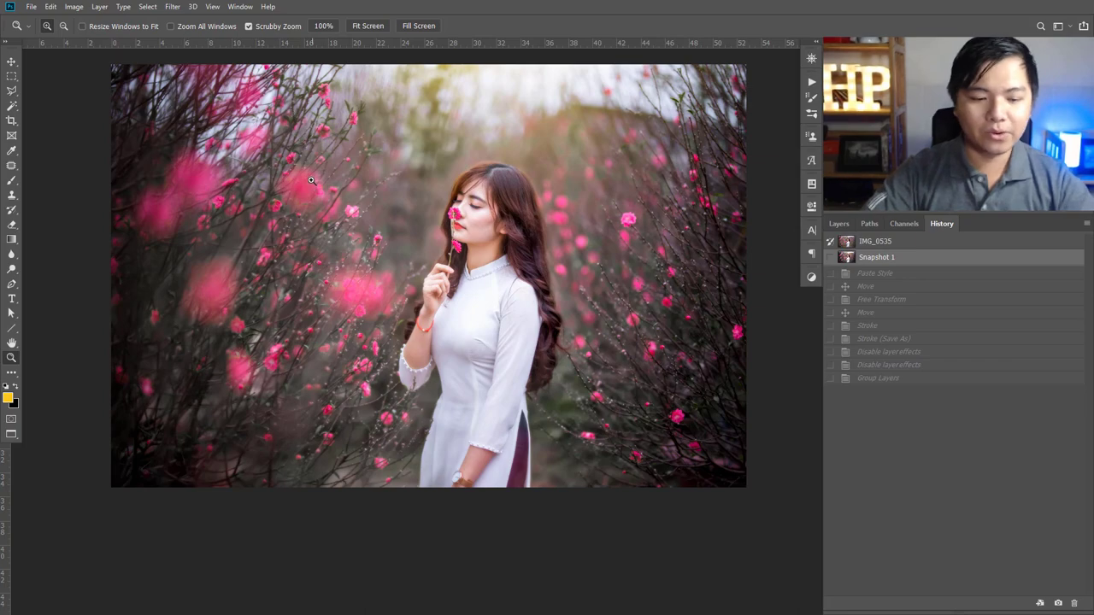
# Close both photo documents and drag IMG_0535.CR2 into Photoshop to open it in Camera Raw.
pyautogui.press('f')
pyautogui.press('f')
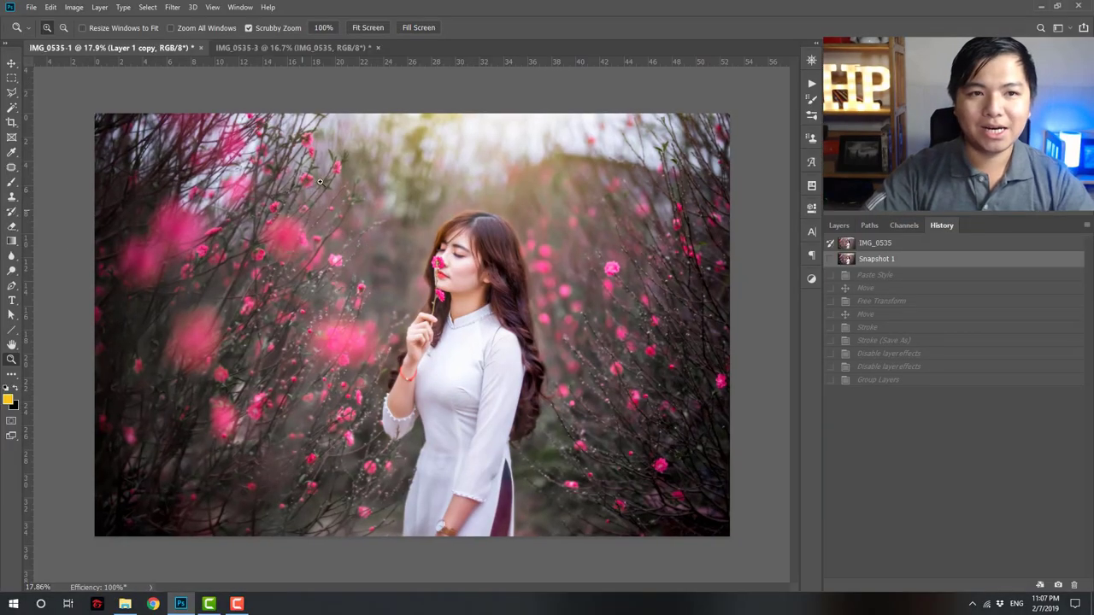
pyautogui.click(378, 49)
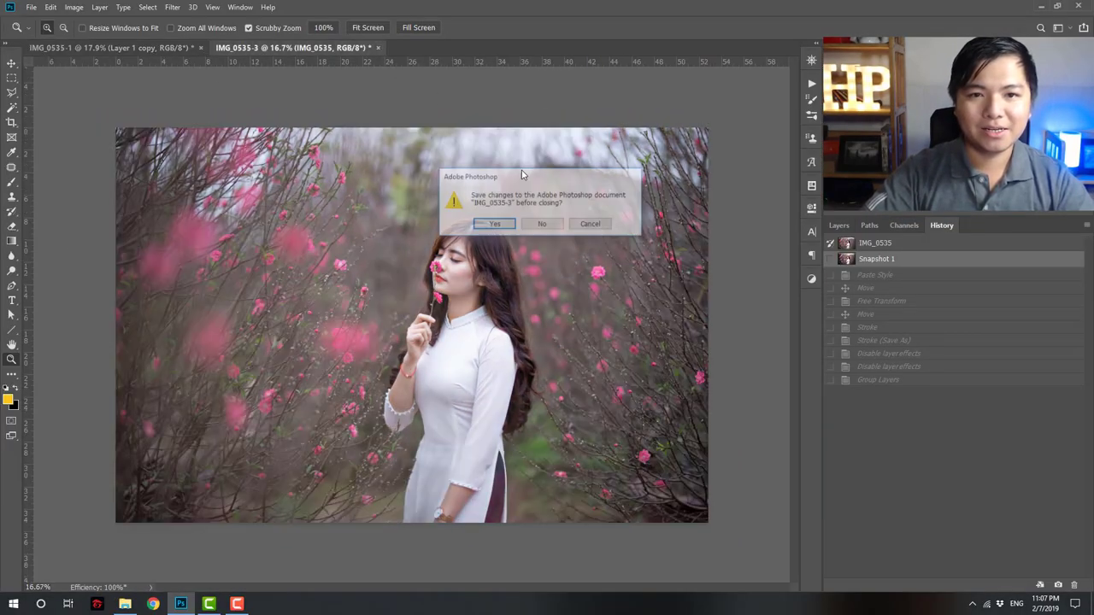
pyautogui.click(494, 225)
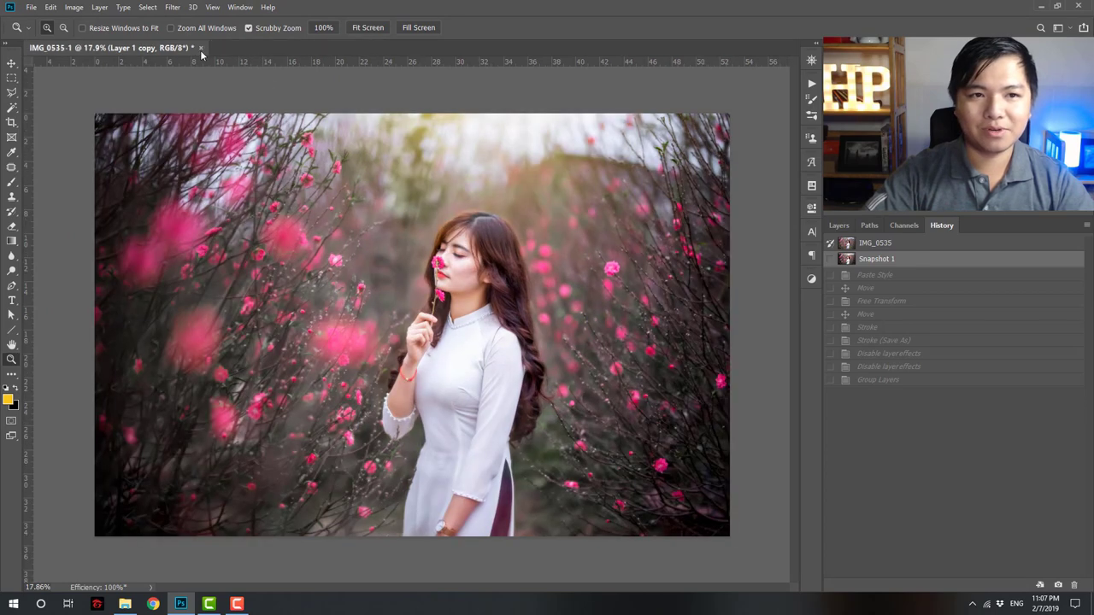
pyautogui.click(196, 48)
pyautogui.click(494, 224)
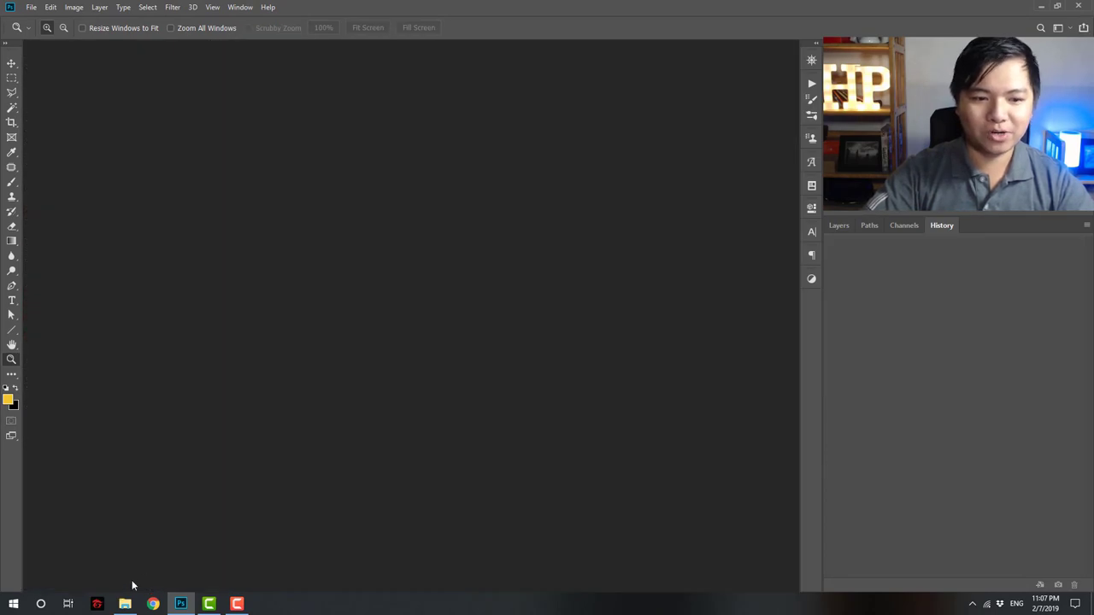
pyautogui.click(125, 604)
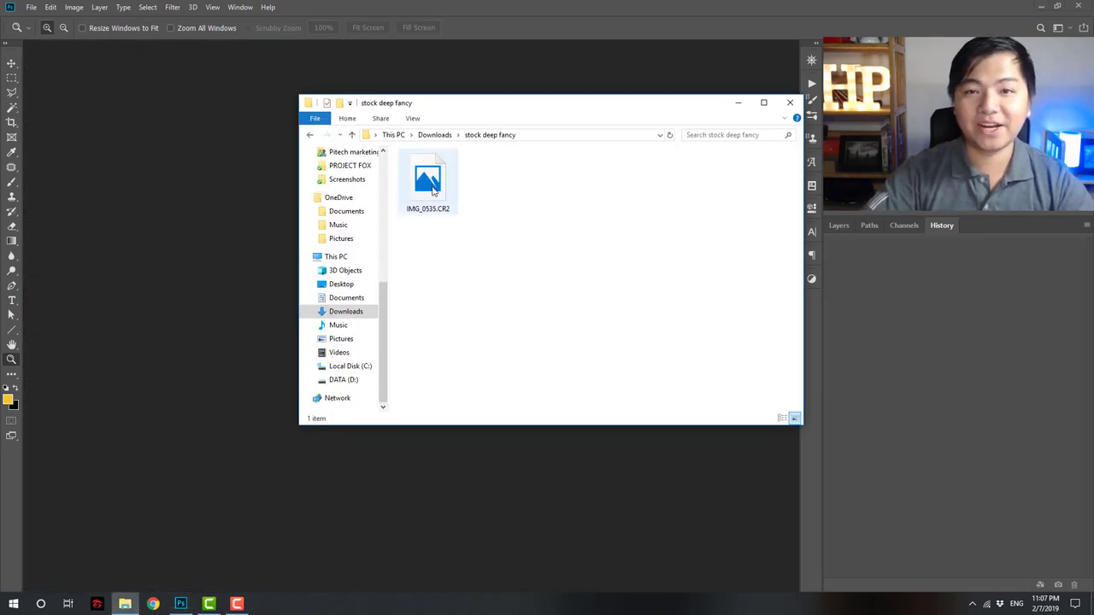
pyautogui.moveTo(432, 191); pyautogui.dragTo(192, 289)
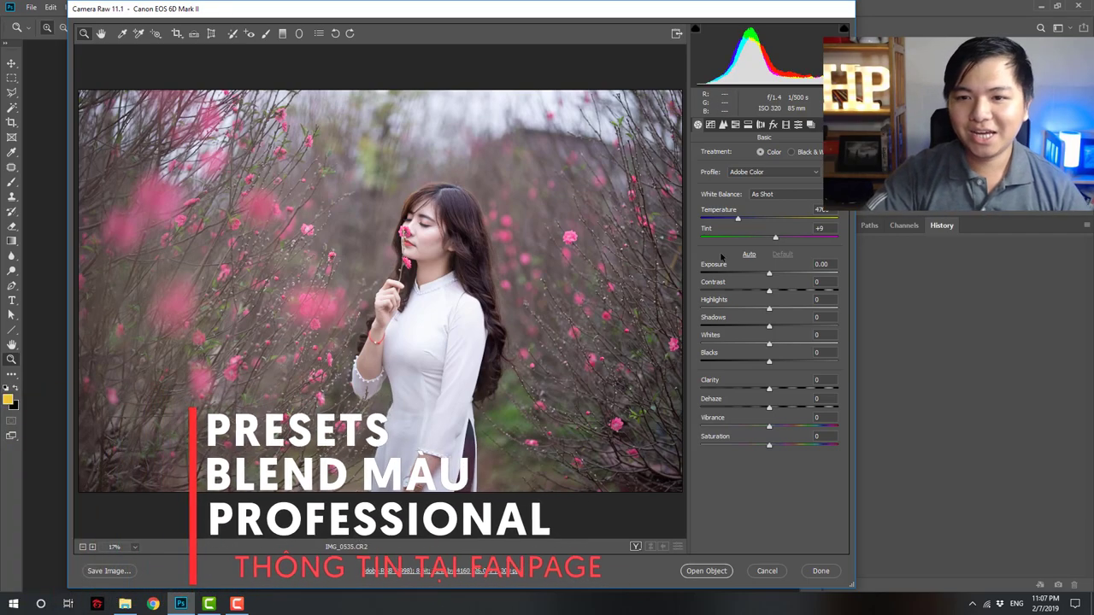
# Set Contrast +27, Highlights -71 and Shadows +59 in Camera Raw's Basic panel.
pyautogui.moveTo(770, 291); pyautogui.dragTo(787, 291)
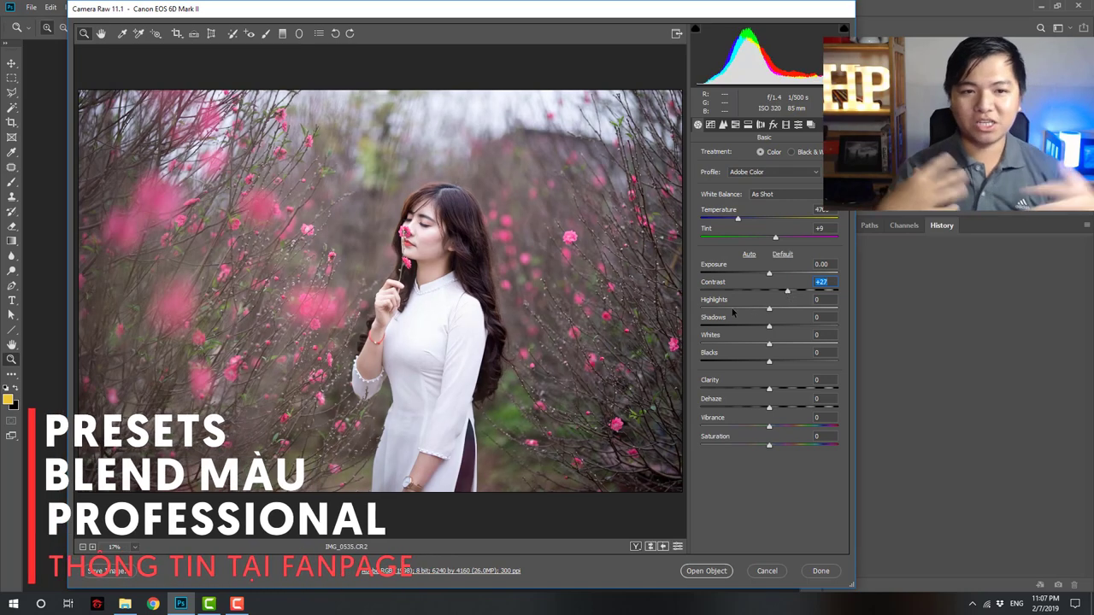
pyautogui.moveTo(770, 310); pyautogui.dragTo(722, 310)
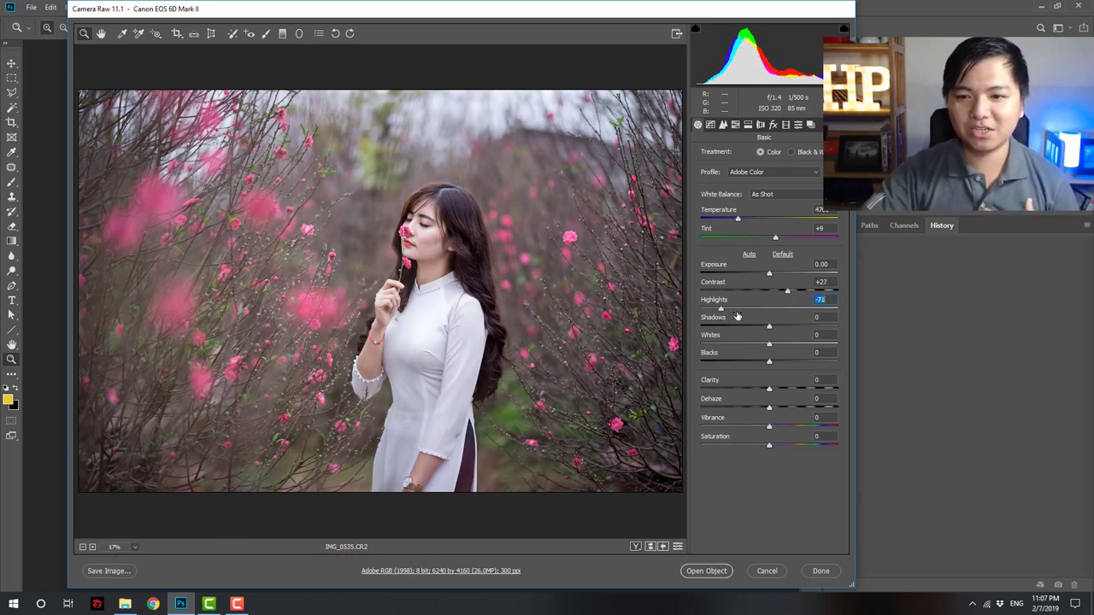
pyautogui.moveTo(799, 330); pyautogui.dragTo(811, 330)
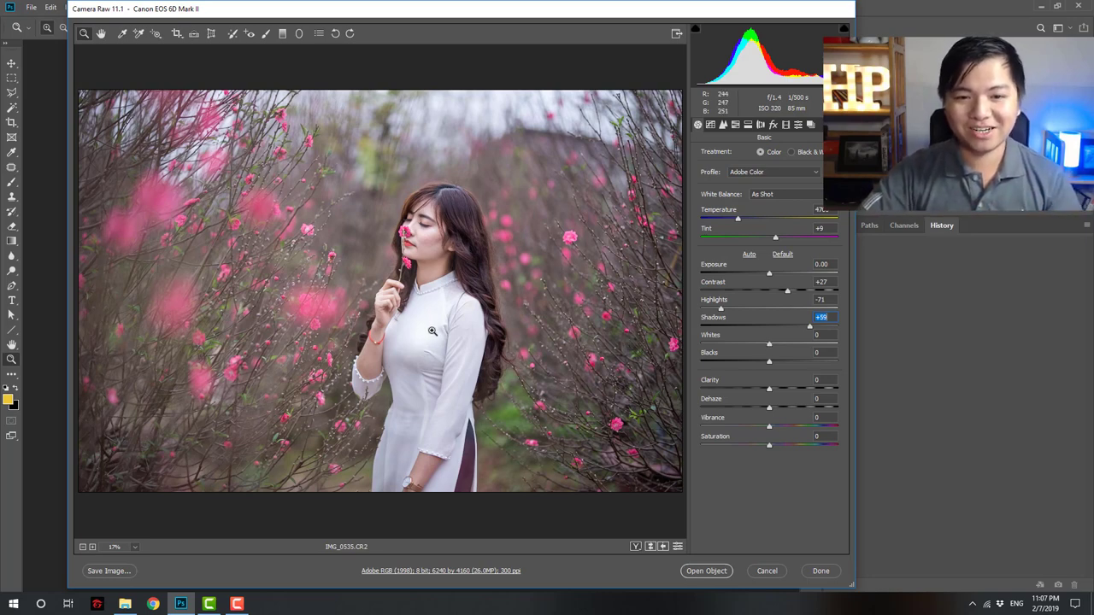
pyautogui.press('Return')
pyautogui.click(449, 305)
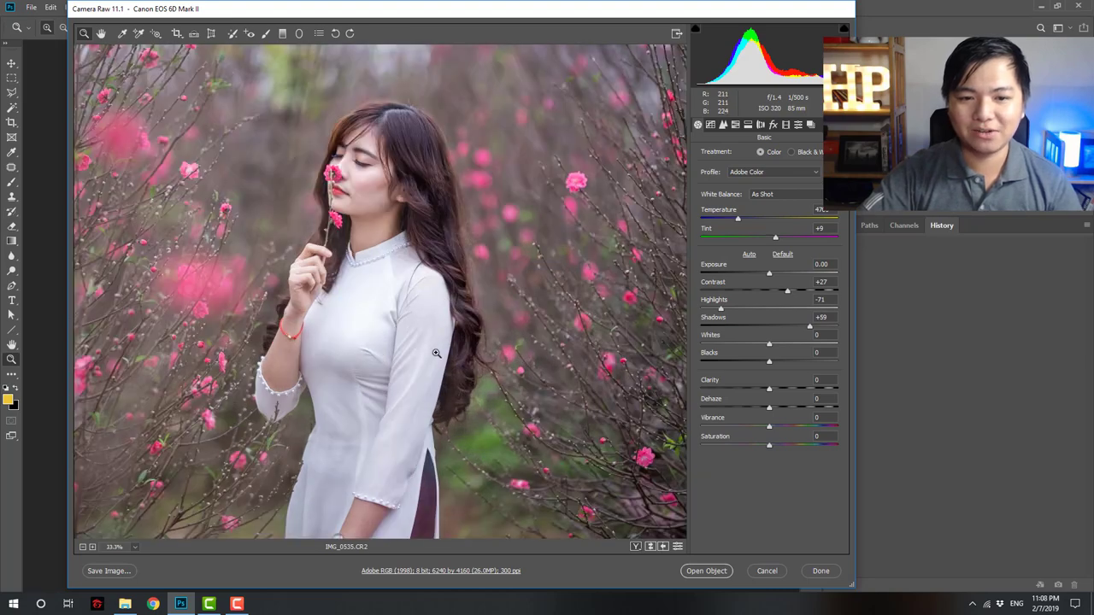
pyautogui.click(419, 376)
pyautogui.keyDown('alt'); pyautogui.click(422, 292); pyautogui.keyUp('alt')
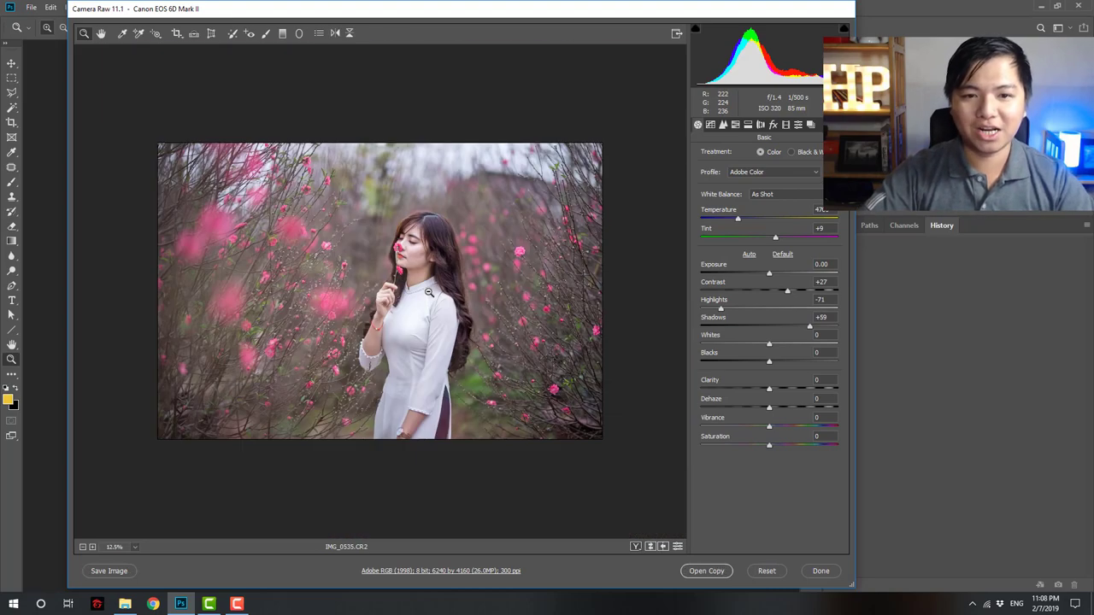
pyautogui.click(422, 265)
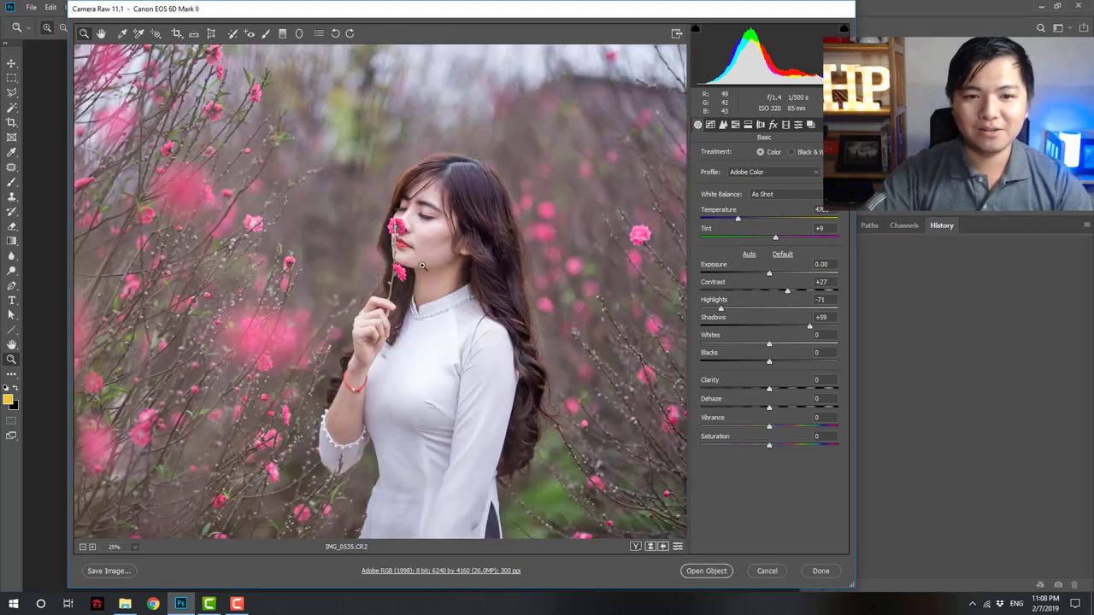
# Set Blacks -8, Whites +13, Vibrance +30 and Dehaze +6, and zoom the preview out to 12.5%.
pyautogui.moveTo(758, 363); pyautogui.dragTo(764, 363)
pyautogui.click(778, 345)
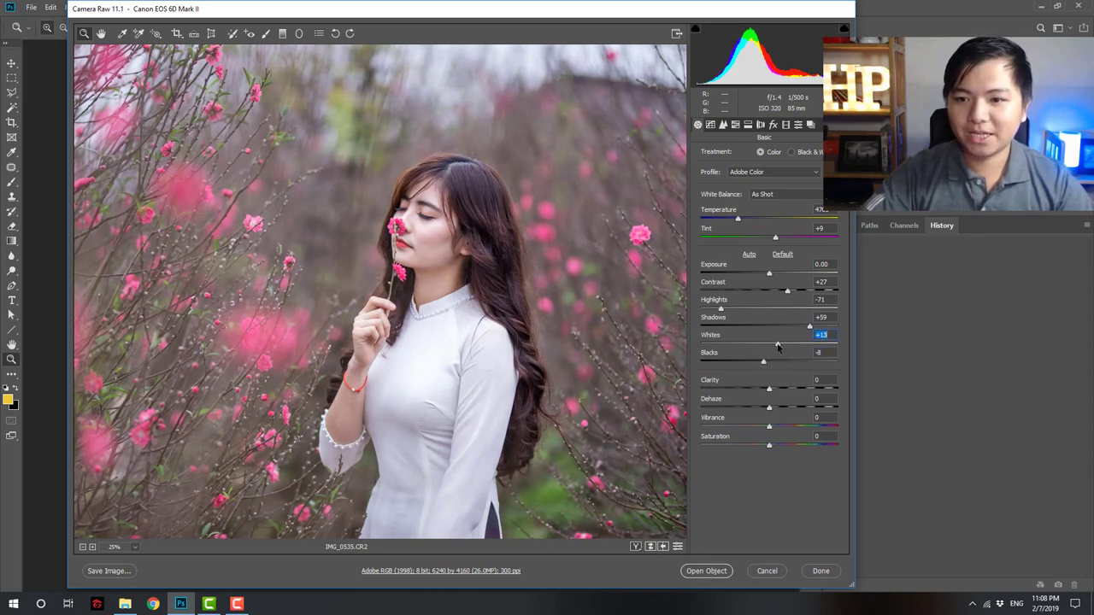
pyautogui.click(788, 426)
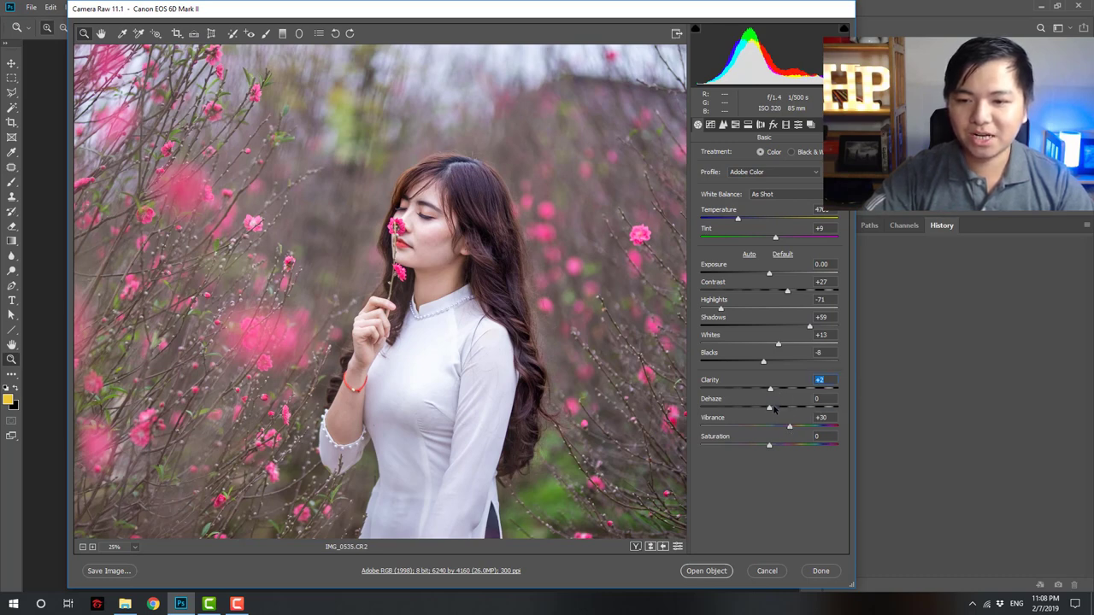
pyautogui.click(773, 408)
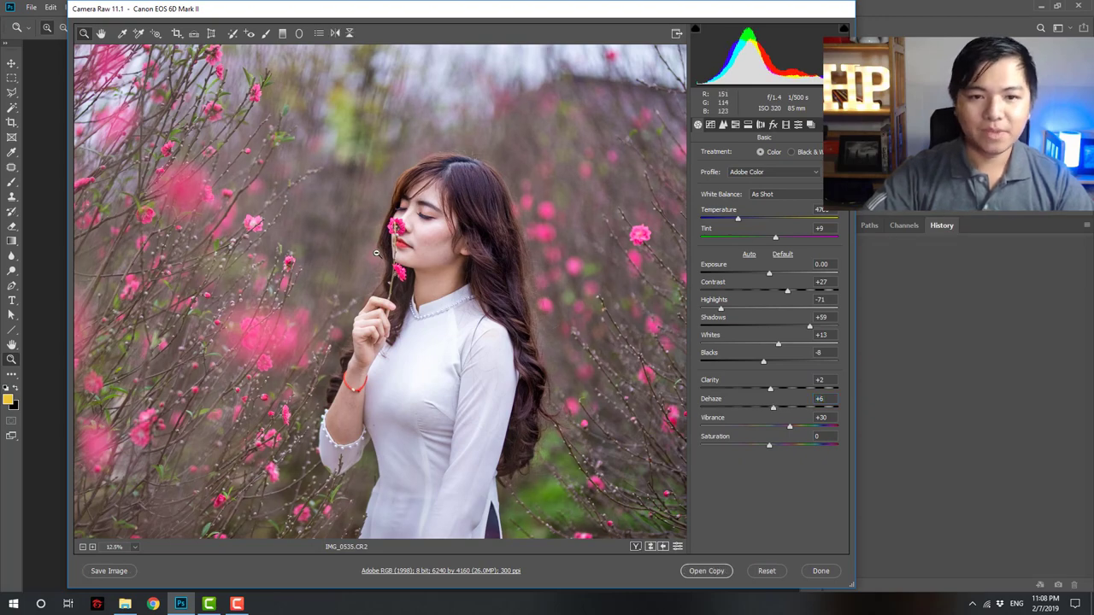
pyautogui.keyDown('alt'); pyautogui.click(320, 154); pyautogui.keyUp('alt')
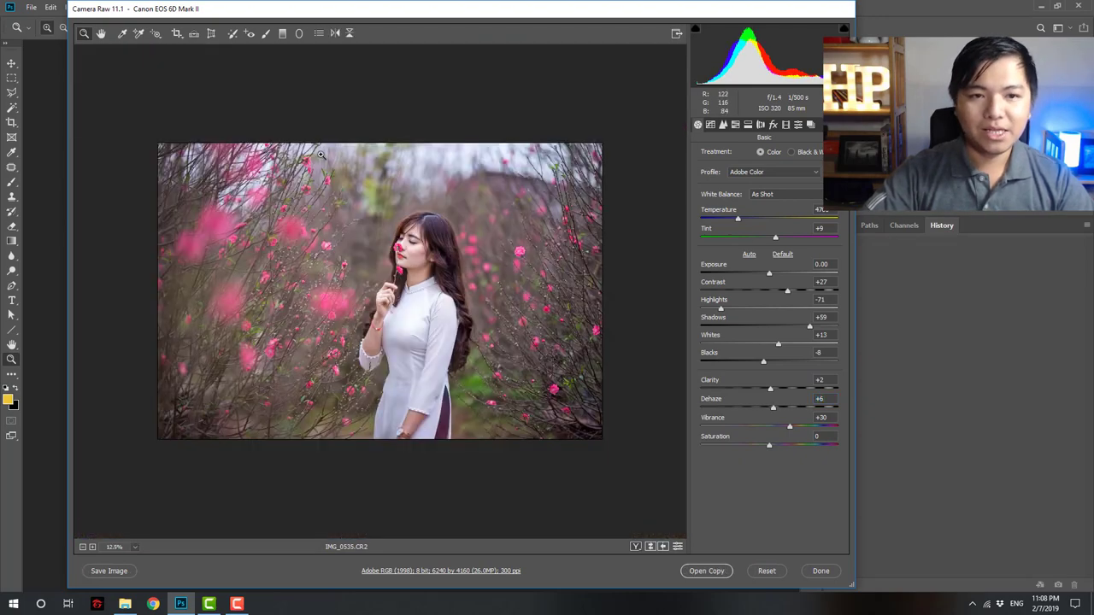
# Set up a graduated filter with Exposure -0.40, Contrast +7 and Shadows -25.
pyautogui.click(283, 35)
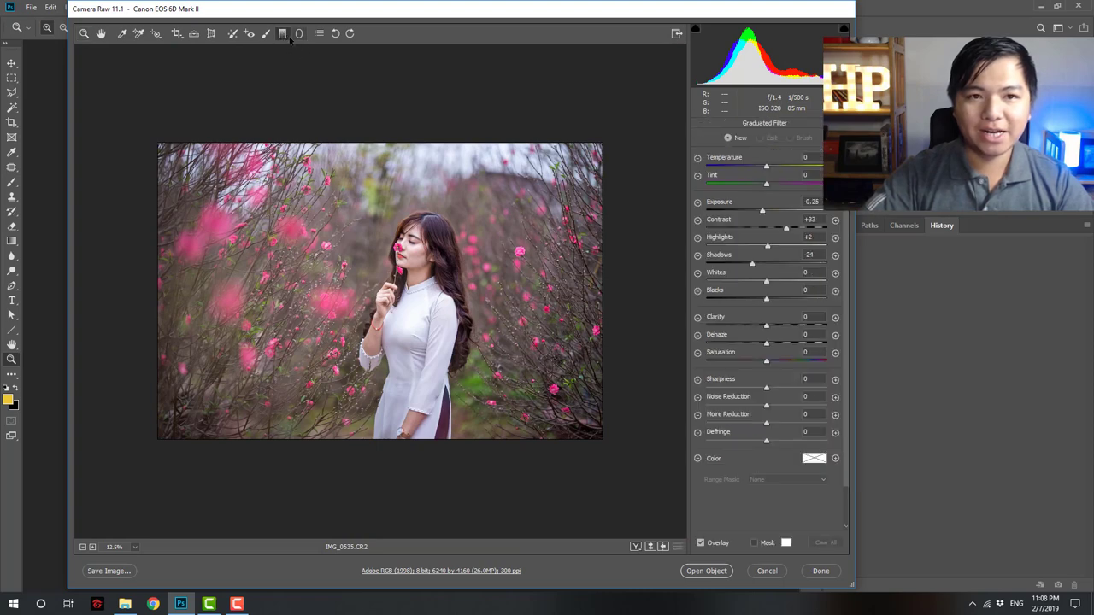
pyautogui.click(697, 203)
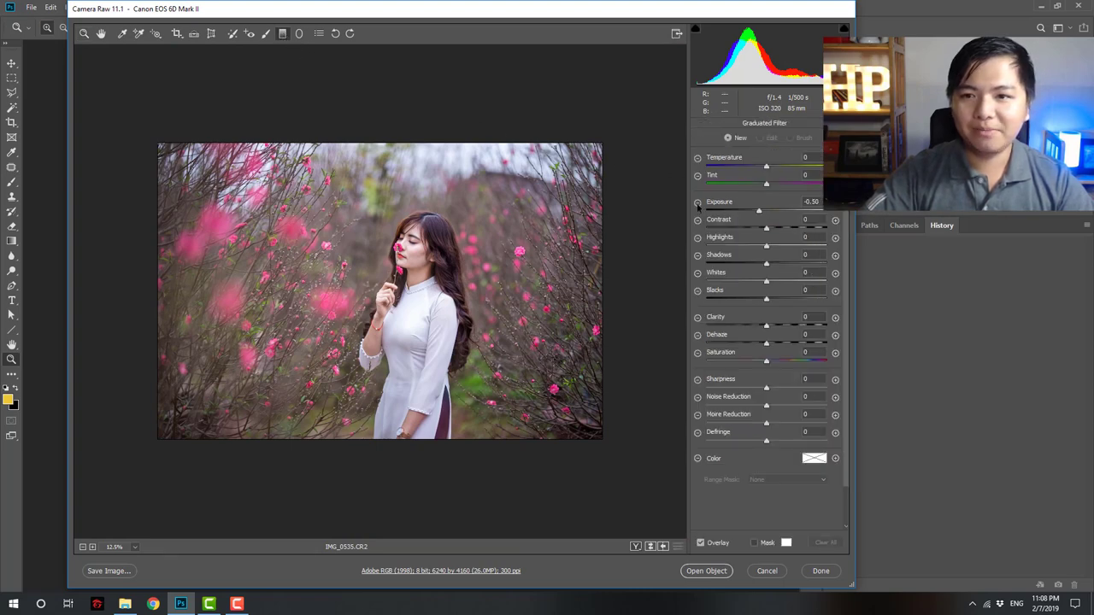
pyautogui.doubleClick(758, 211)
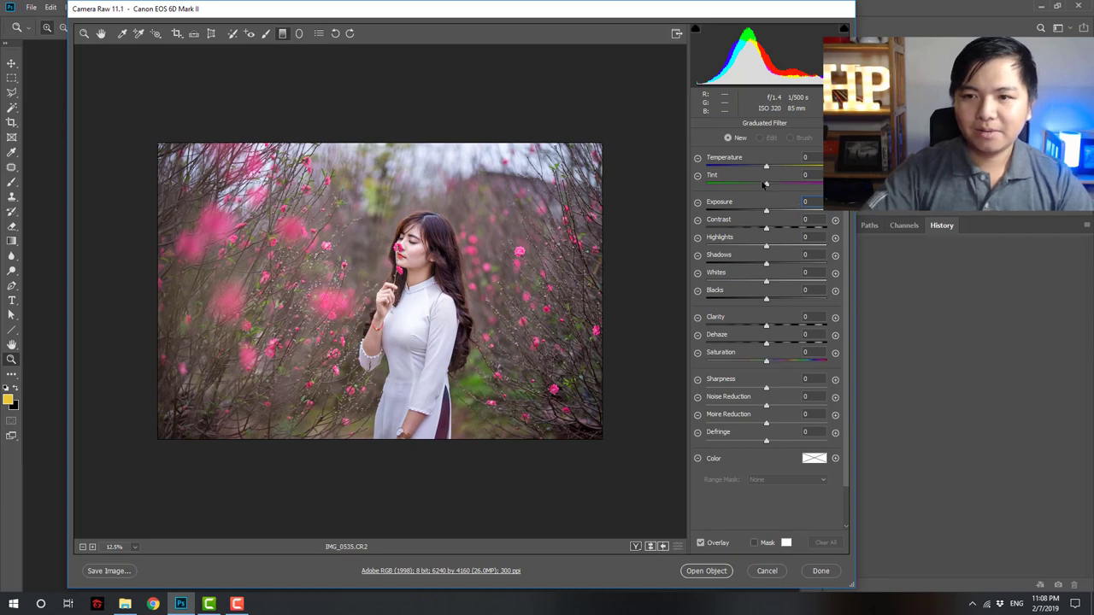
pyautogui.moveTo(772, 232); pyautogui.dragTo(751, 262)
pyautogui.moveTo(766, 211); pyautogui.dragTo(761, 211)
# Drag darkening gradients in from the right and left edges over the blossoms.
pyautogui.moveTo(670, 296); pyautogui.dragTo(483, 285)
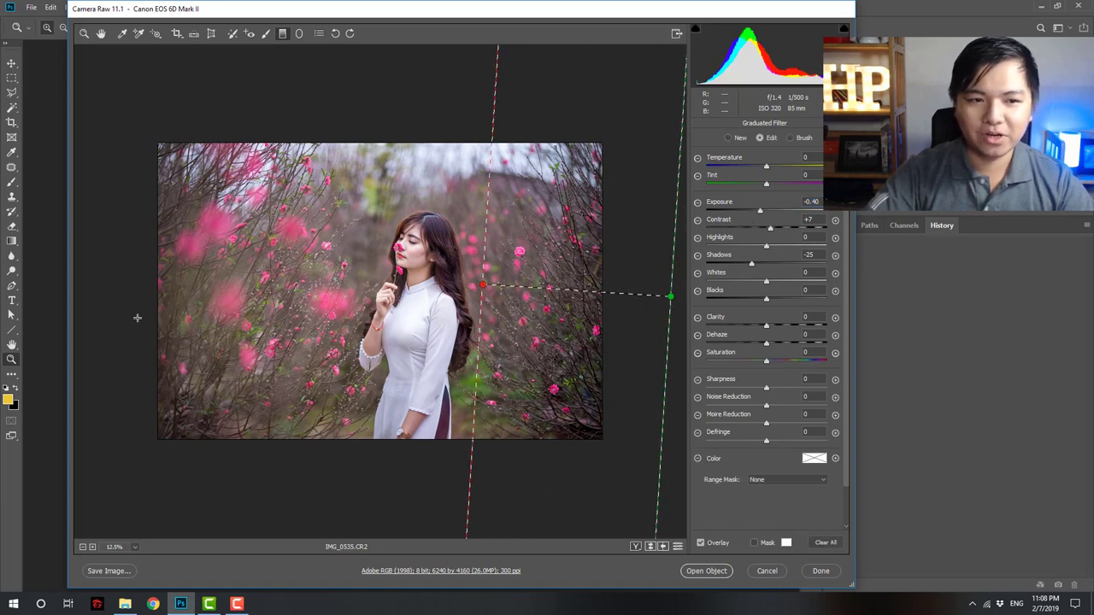
pyautogui.moveTo(147, 320); pyautogui.dragTo(287, 308)
pyautogui.moveTo(147, 319); pyautogui.dragTo(372, 298)
pyautogui.moveTo(670, 296); pyautogui.dragTo(627, 293)
pyautogui.moveTo(484, 288); pyautogui.dragTo(472, 289)
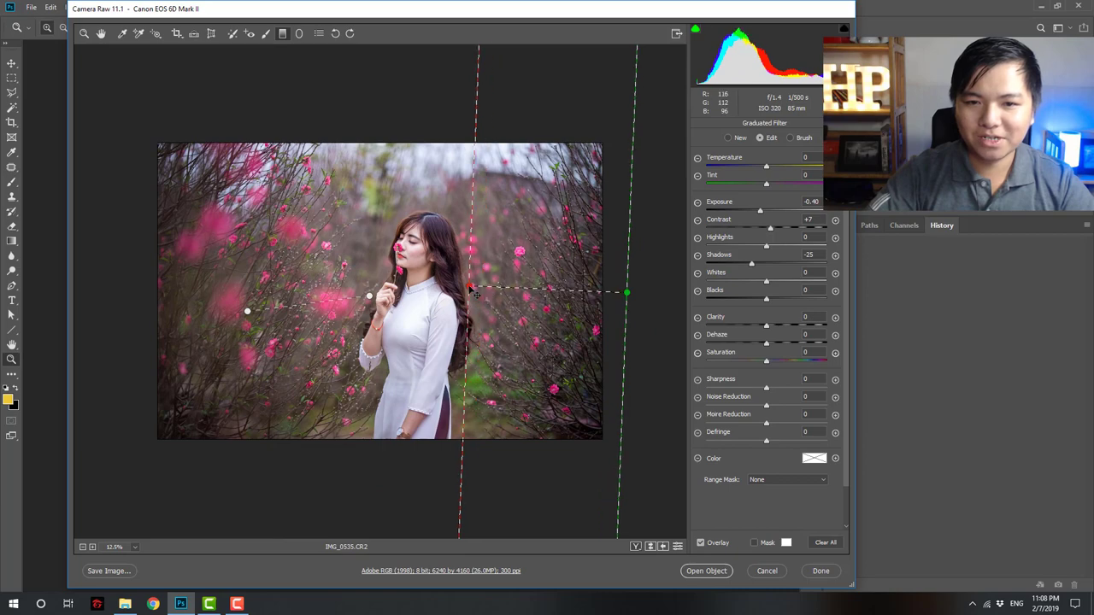
pyautogui.moveTo(777, 344); pyautogui.dragTo(767, 350)
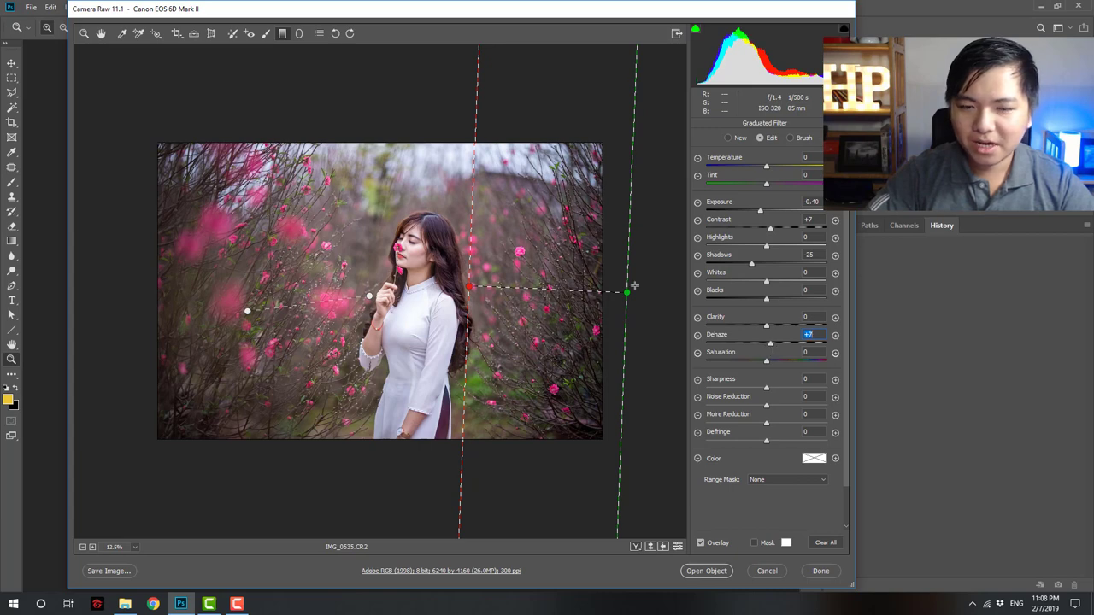
# Give the left graduated filter +20 Dehaze and finish filter editing.
pyautogui.click(247, 311)
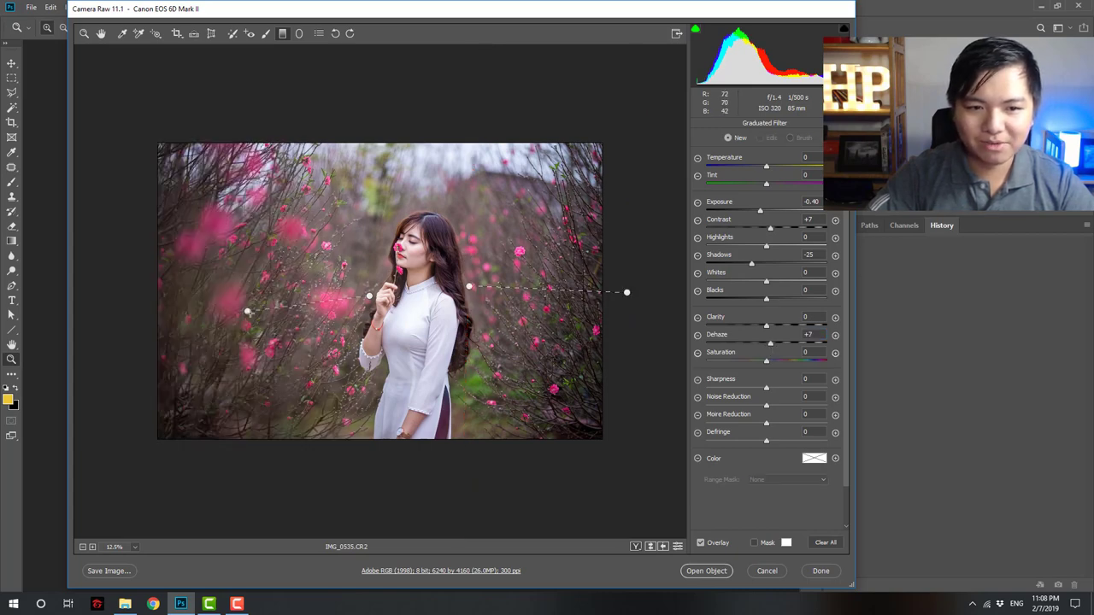
pyautogui.click(247, 311)
pyautogui.moveTo(775, 343); pyautogui.dragTo(778, 346)
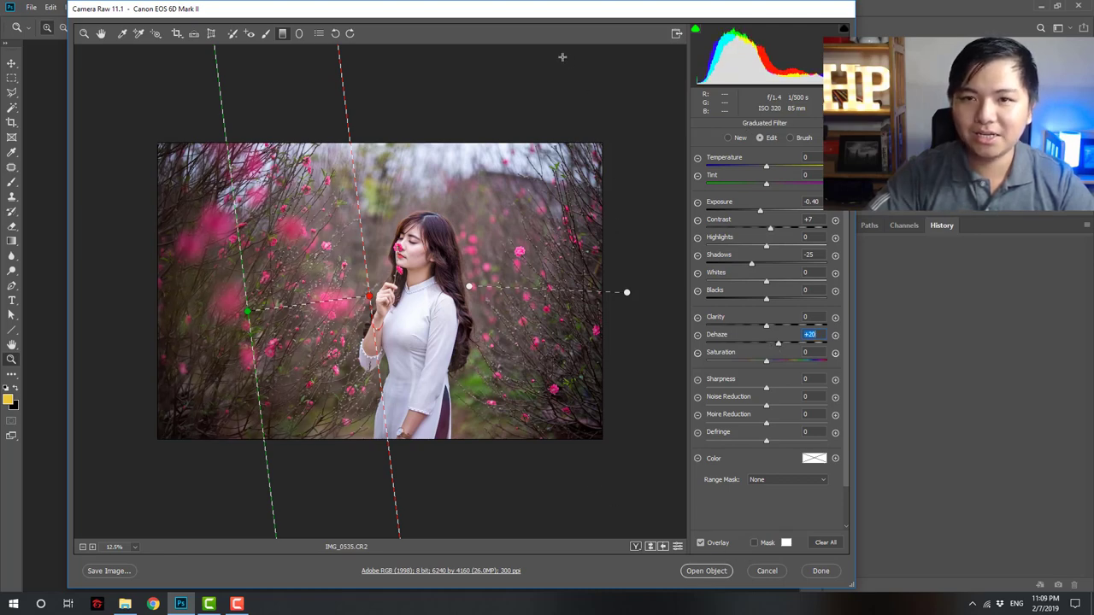
pyautogui.click(101, 35)
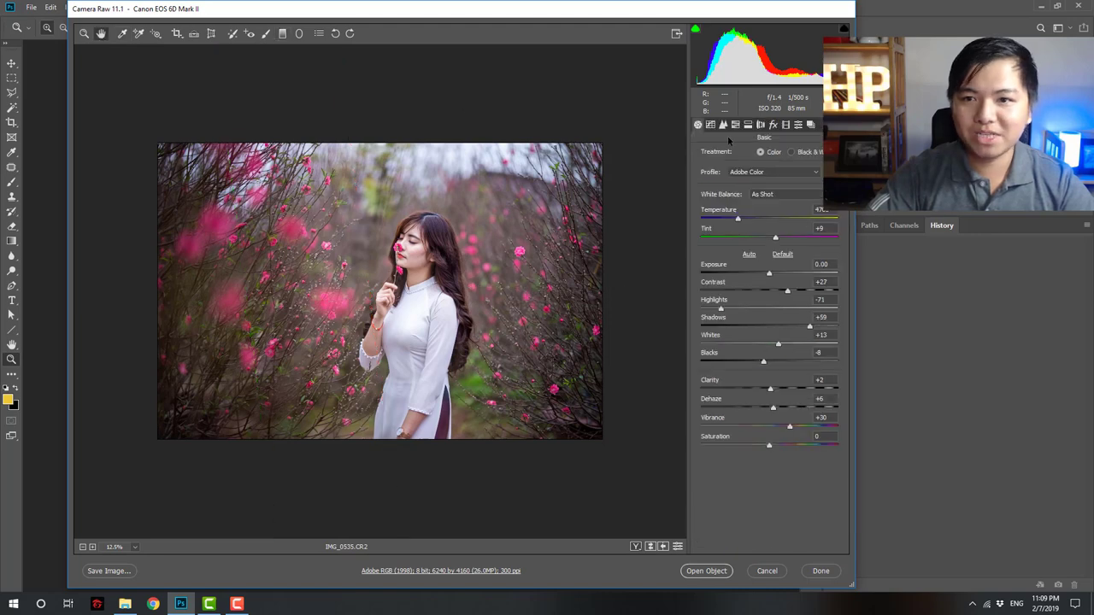
pyautogui.click(723, 125)
pyautogui.click(761, 125)
# Set Luminance noise reduction to 15, Sharpening Amount to 57 and Masking to 93.
pyautogui.click(724, 126)
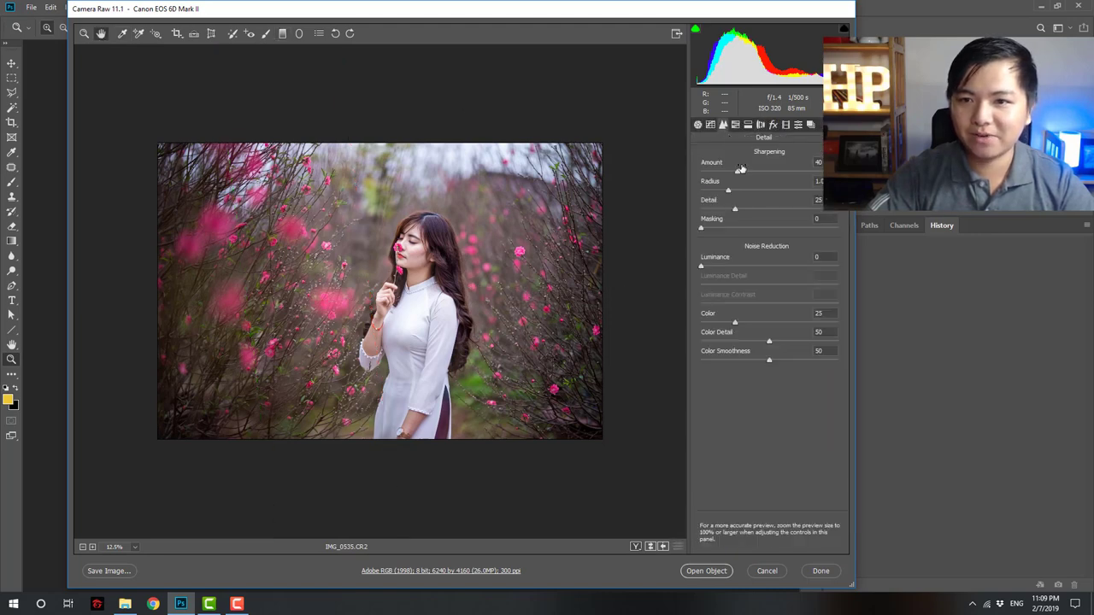
pyautogui.moveTo(724, 267); pyautogui.dragTo(719, 268)
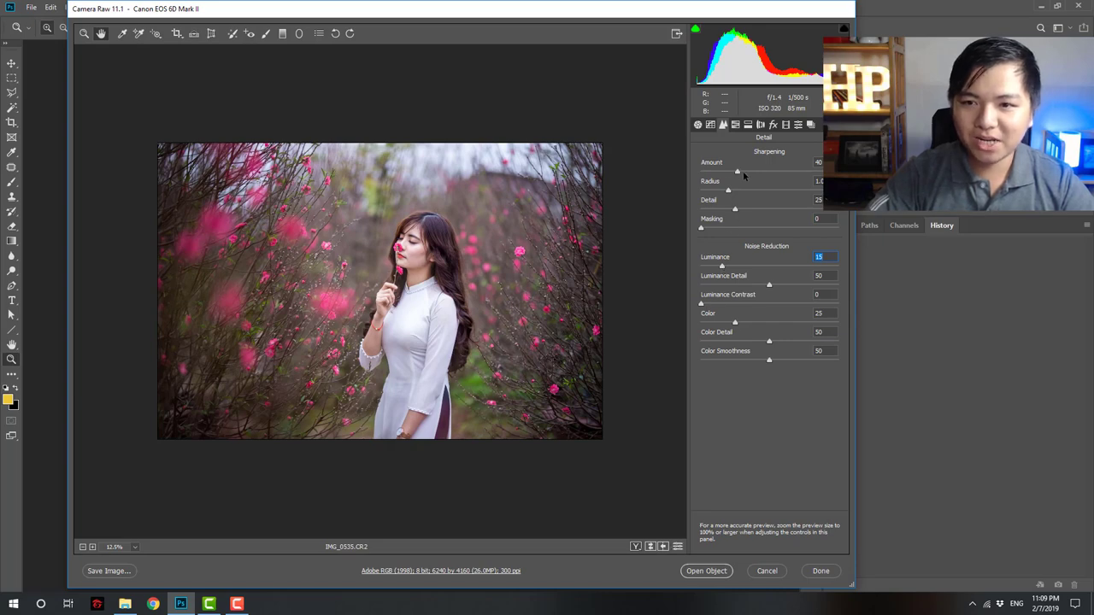
pyautogui.moveTo(743, 172); pyautogui.dragTo(749, 173)
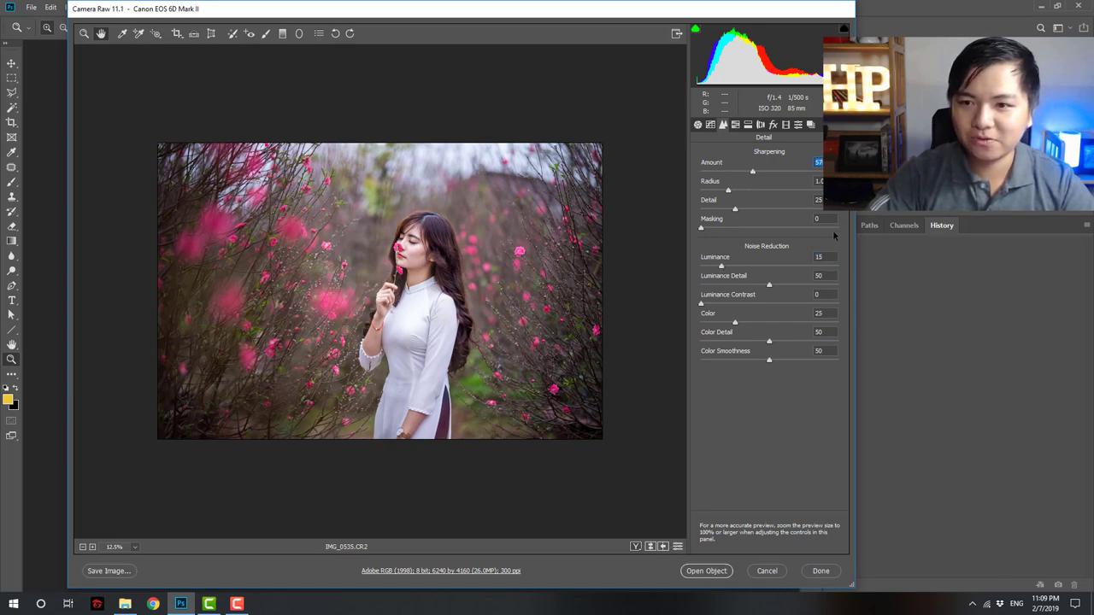
pyautogui.moveTo(833, 230); pyautogui.dragTo(836, 231)
pyautogui.click(773, 125)
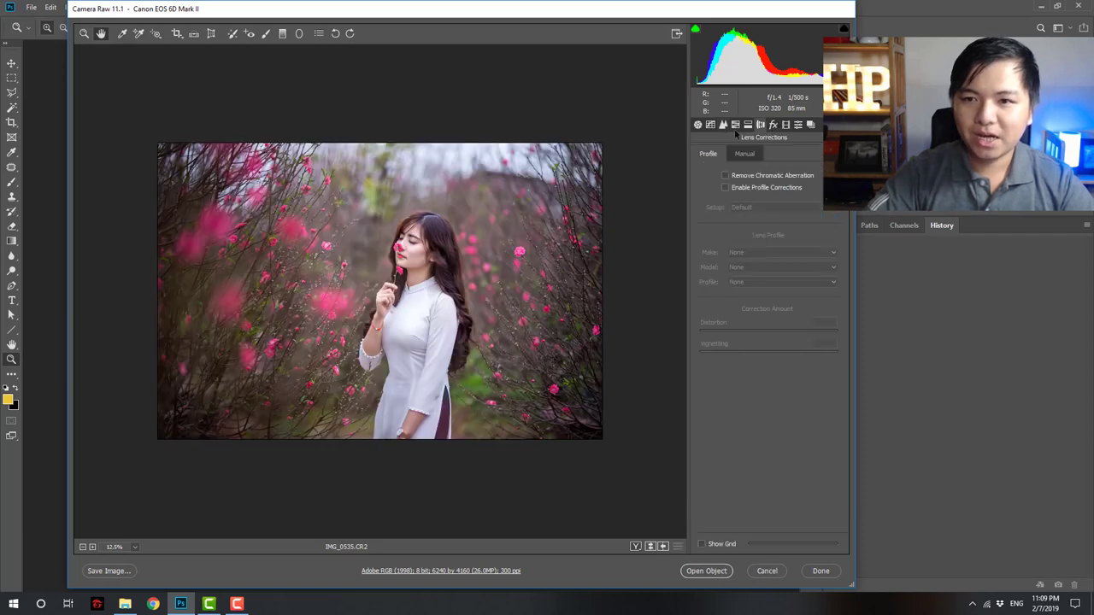
pyautogui.click(723, 126)
pyautogui.press('alt')
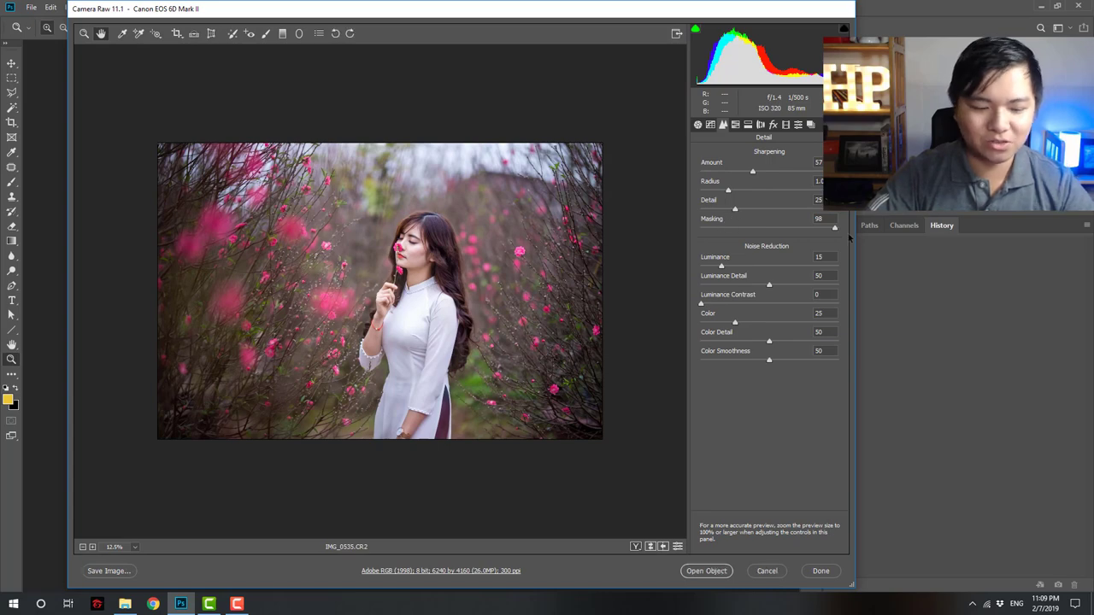
pyautogui.moveTo(835, 227); pyautogui.dragTo(714, 228)
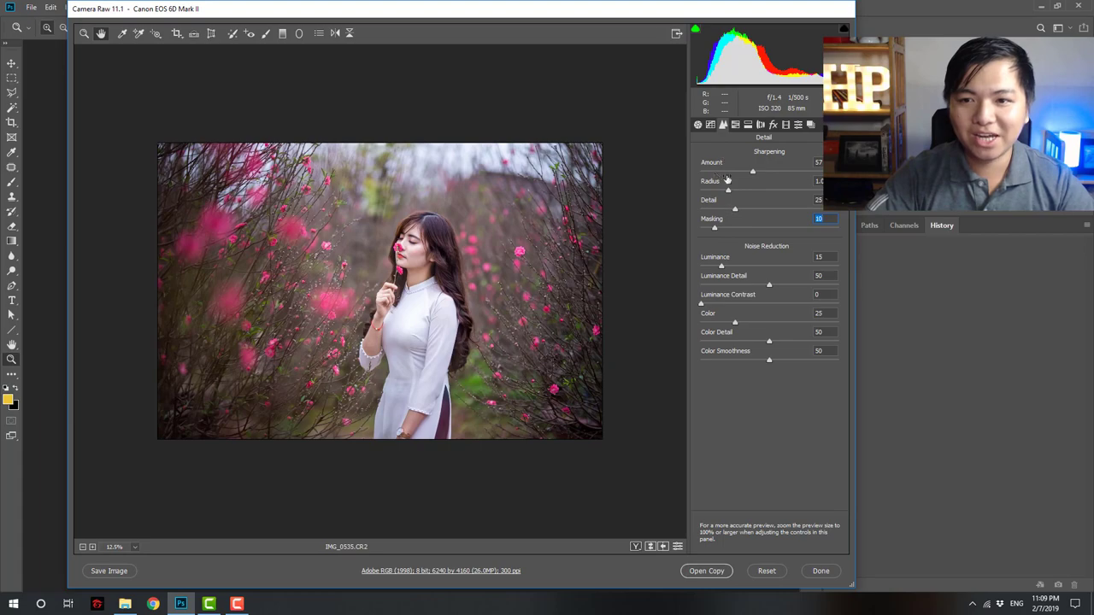
pyautogui.moveTo(716, 232); pyautogui.dragTo(827, 232)
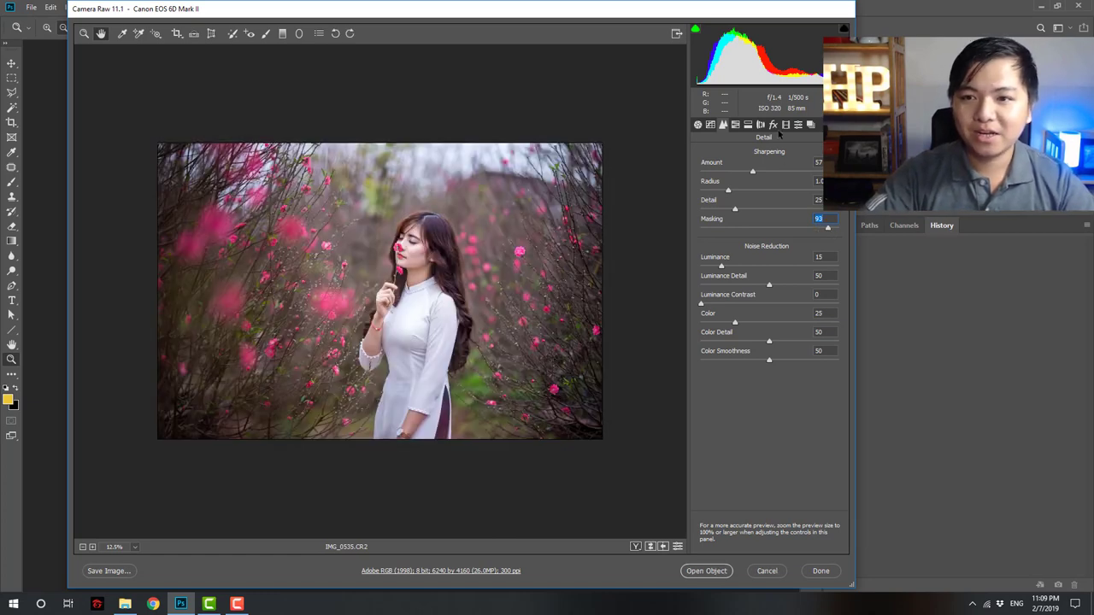
pyautogui.click(773, 125)
# Enable Remove Chromatic Aberration, leave profile corrections off, and open the photo as a Smart Object.
pyautogui.click(760, 126)
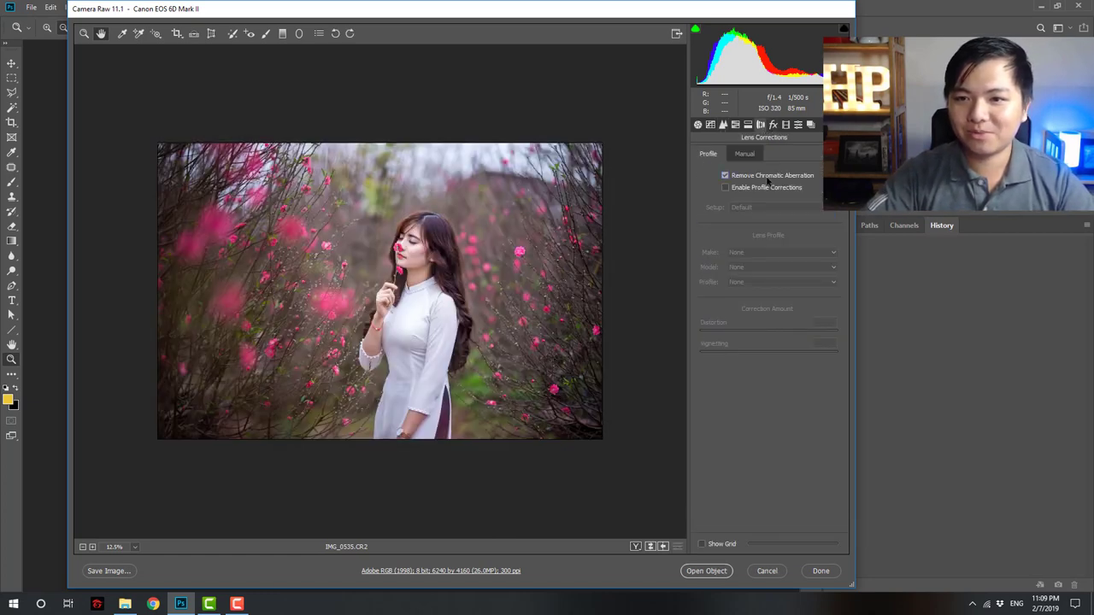
pyautogui.click(758, 190)
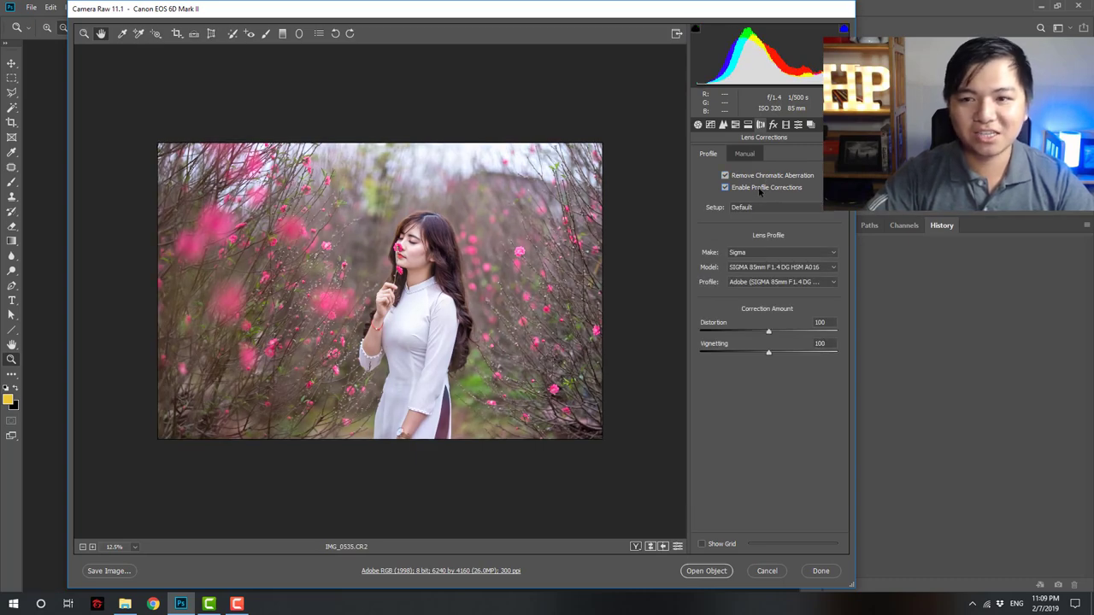
pyautogui.click(757, 189)
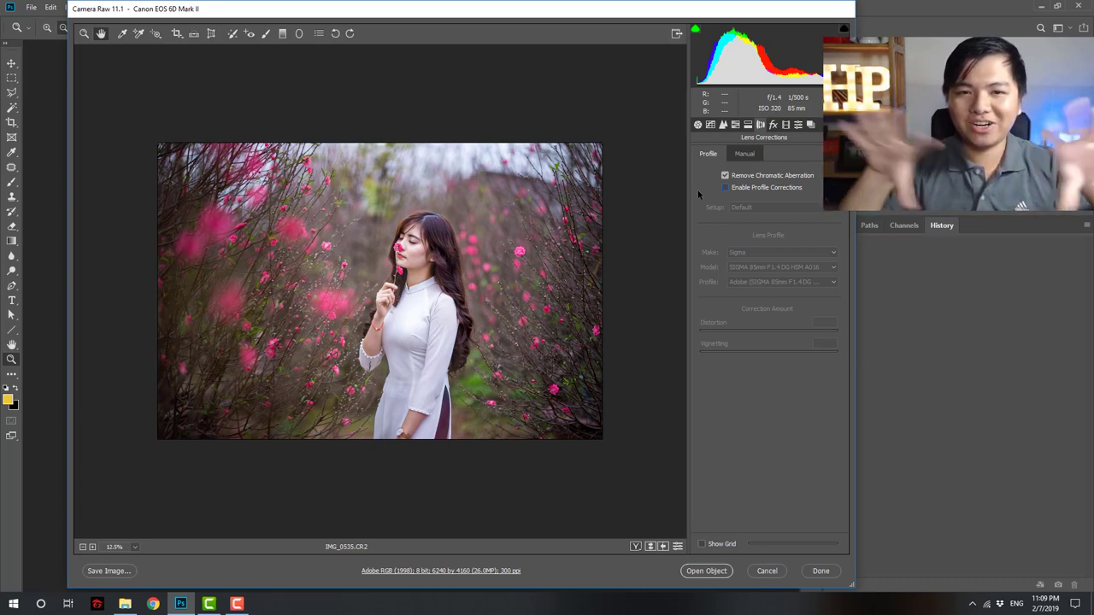
pyautogui.click(706, 571)
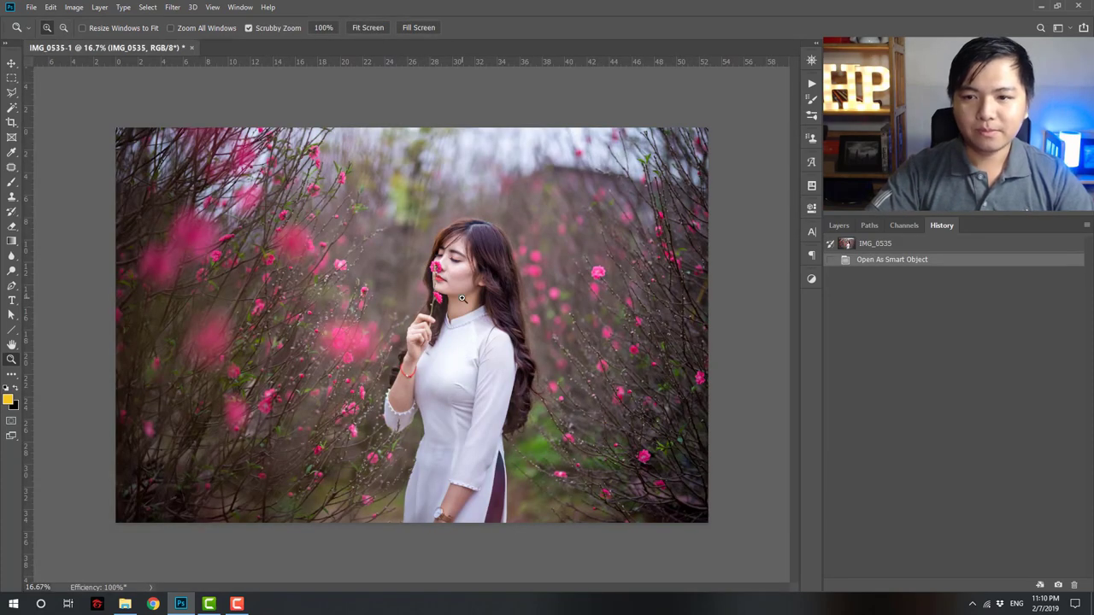
# Switch to full screen mode and show the Layers panel with the IMG_0535 layer.
pyautogui.press('f')
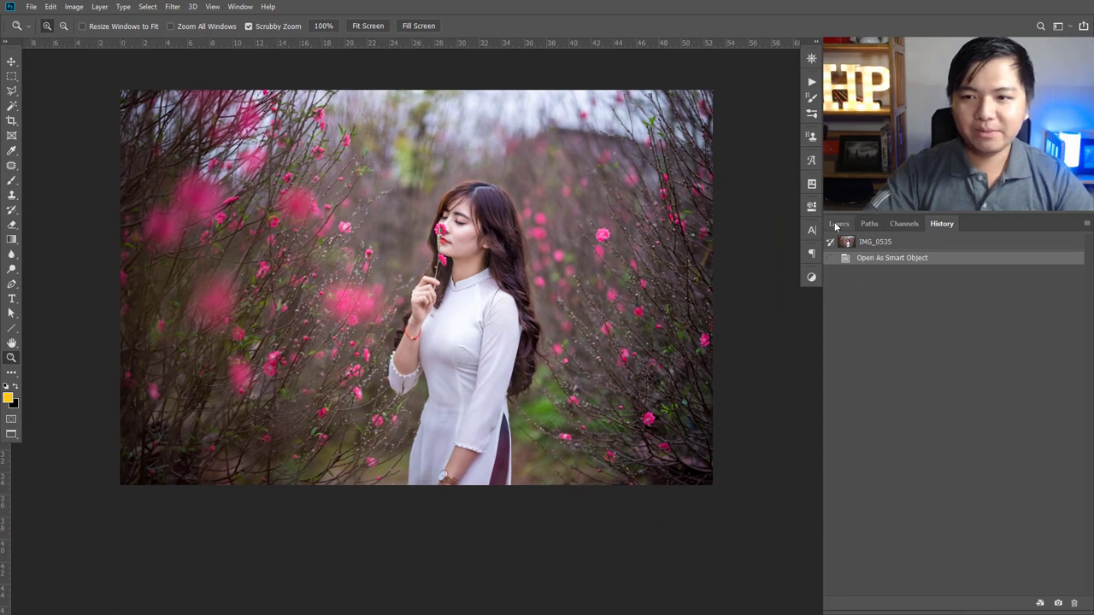
pyautogui.click(839, 223)
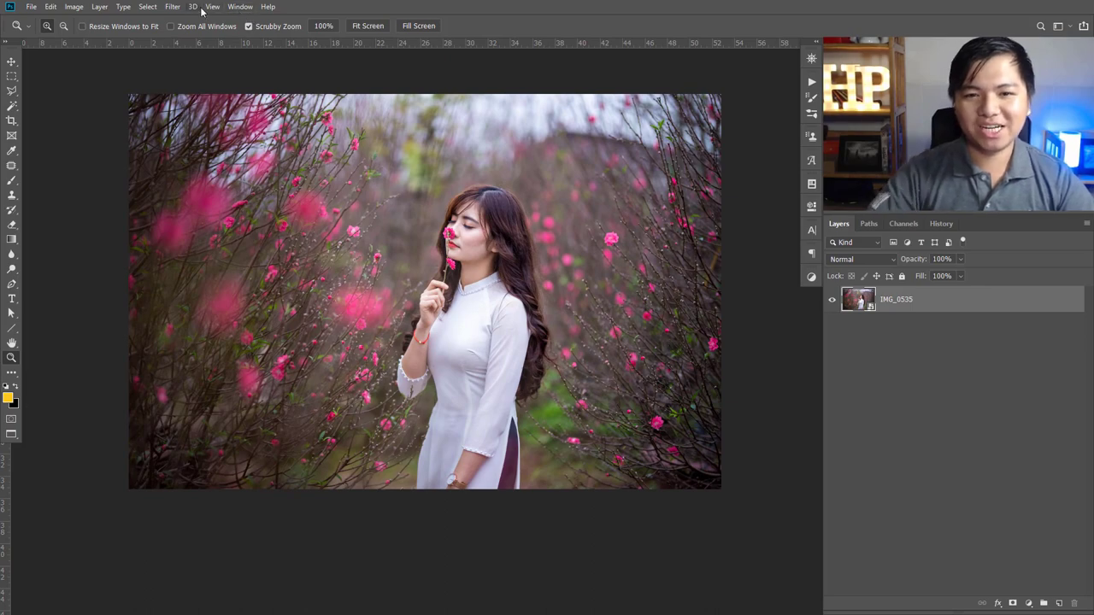
# Zoom in, rasterize the smart object, and patch blemishes on the cheek and under the eye.
pyautogui.moveTo(466, 234); pyautogui.dragTo(578, 259)
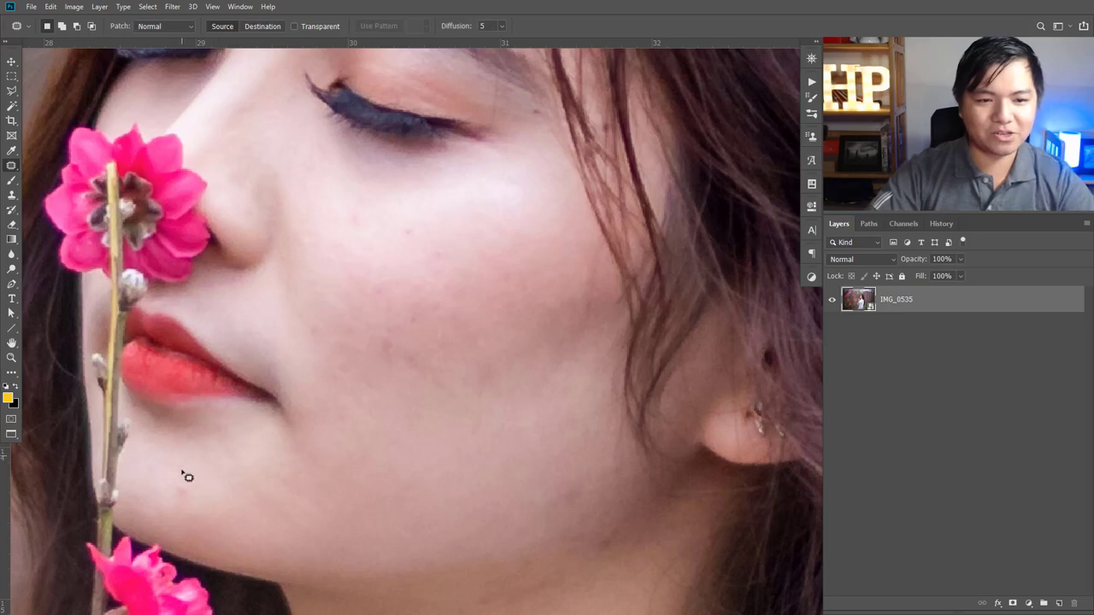
pyautogui.click(183, 498)
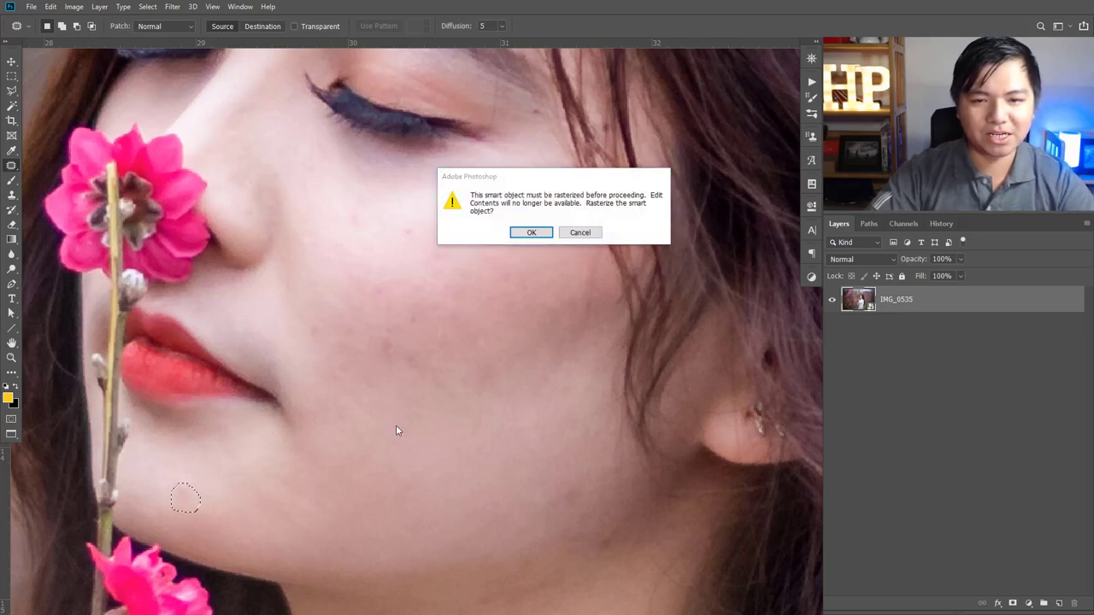
pyautogui.click(528, 233)
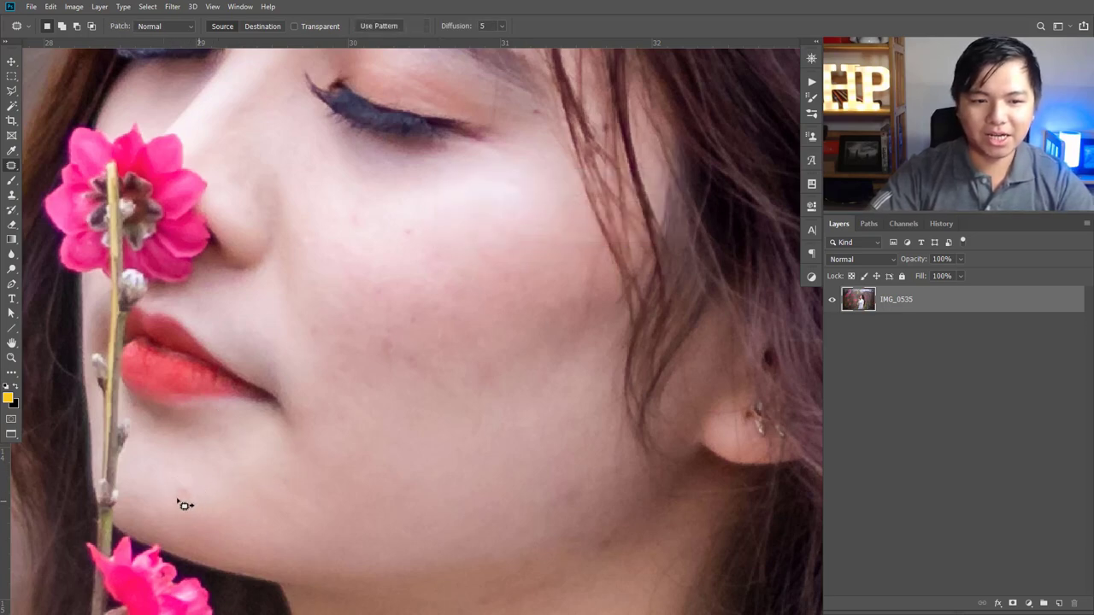
pyautogui.moveTo(395, 337)
pyautogui.mouseDown()
pyautogui.moveTo(389, 371)
pyautogui.moveTo(393, 349)
pyautogui.moveTo(366, 342)
pyautogui.mouseUp()
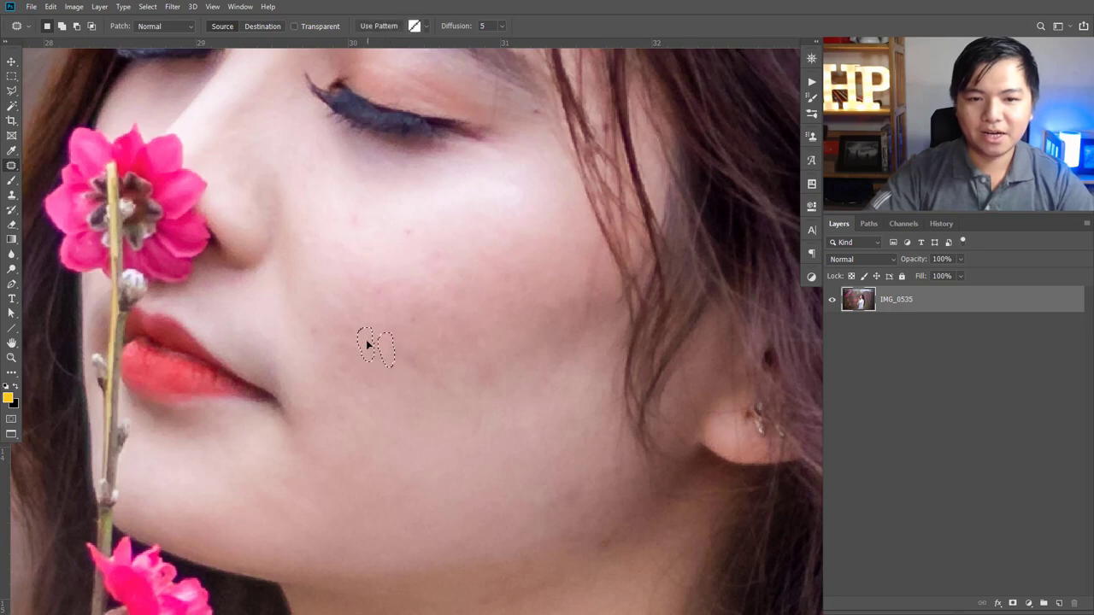
pyautogui.click(398, 233)
pyautogui.moveTo(357, 215)
pyautogui.mouseDown()
pyautogui.moveTo(422, 245)
pyautogui.moveTo(452, 219)
pyautogui.mouseUp()
pyautogui.click(433, 248)
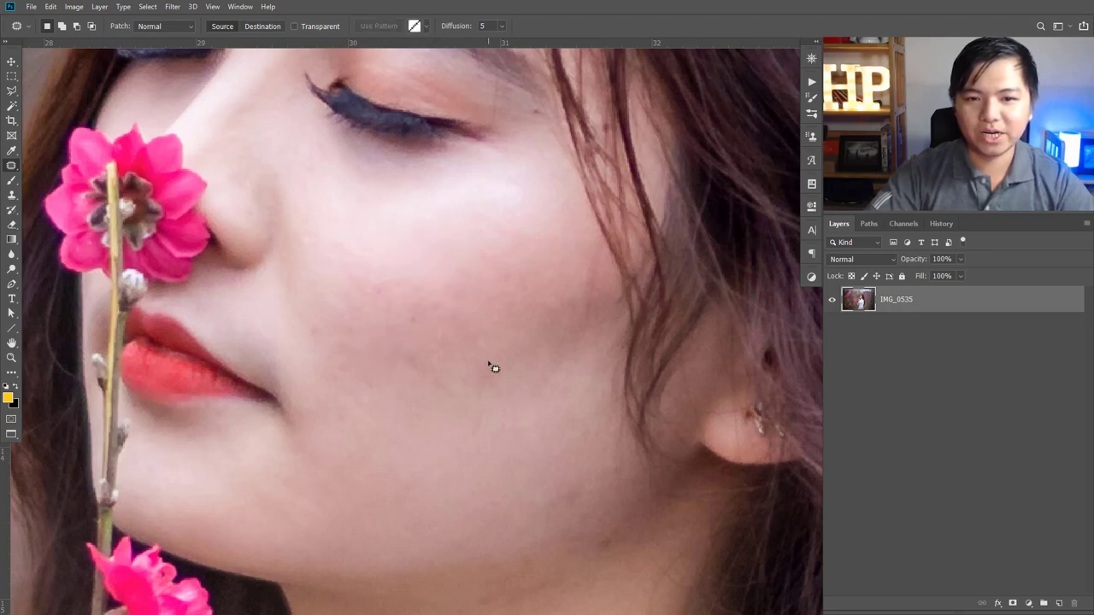
pyautogui.moveTo(491, 366)
pyautogui.mouseDown()
pyautogui.moveTo(487, 398)
pyautogui.moveTo(489, 385)
pyautogui.mouseUp()
pyautogui.click(429, 357)
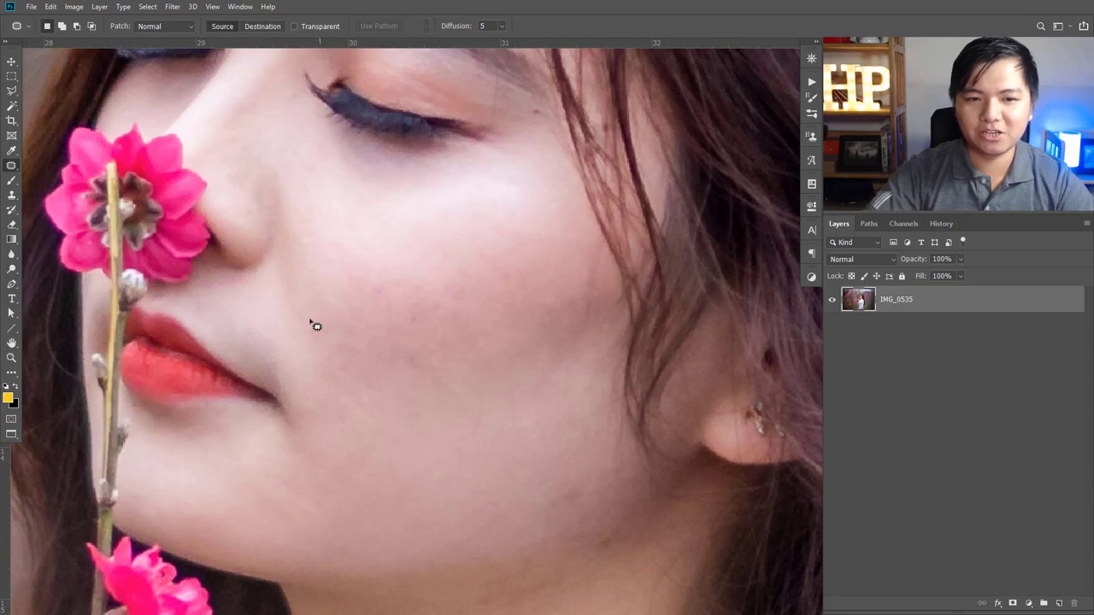
pyautogui.moveTo(313, 320); pyautogui.dragTo(330, 320)
pyautogui.click(428, 320)
pyautogui.moveTo(417, 313)
pyautogui.mouseDown()
pyautogui.moveTo(449, 347)
pyautogui.moveTo(442, 341)
pyautogui.moveTo(414, 377)
pyautogui.moveTo(391, 379)
pyautogui.mouseUp()
pyautogui.click(442, 339)
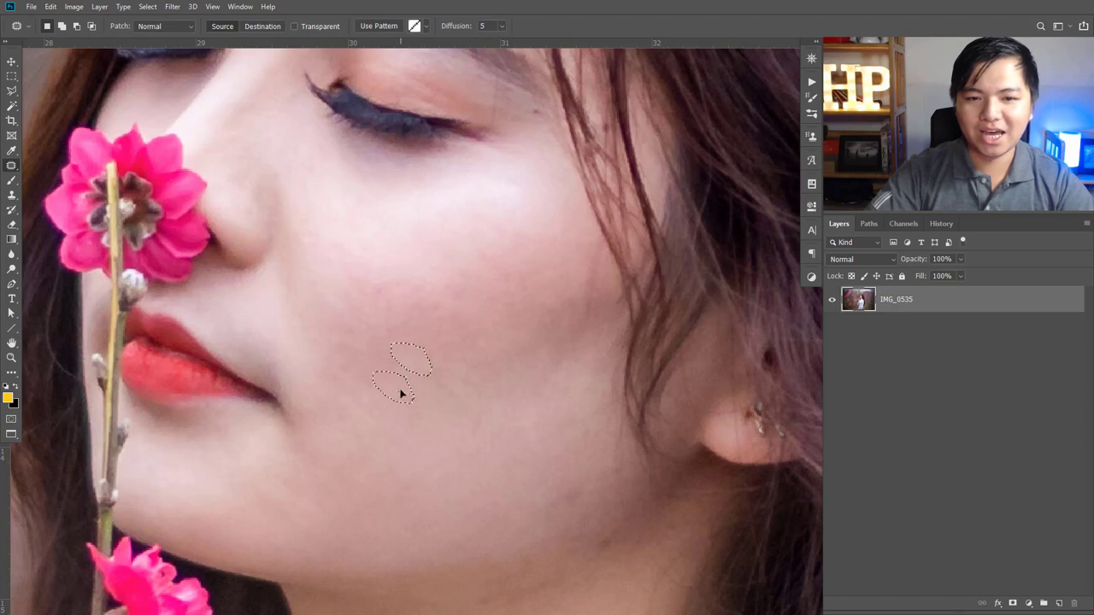
# Patch the remaining small blemishes on the lower cheek and jawline with clean skin.
pyautogui.click(354, 403)
pyautogui.moveTo(350, 413); pyautogui.dragTo(350, 419)
pyautogui.click(374, 359)
pyautogui.click(374, 360)
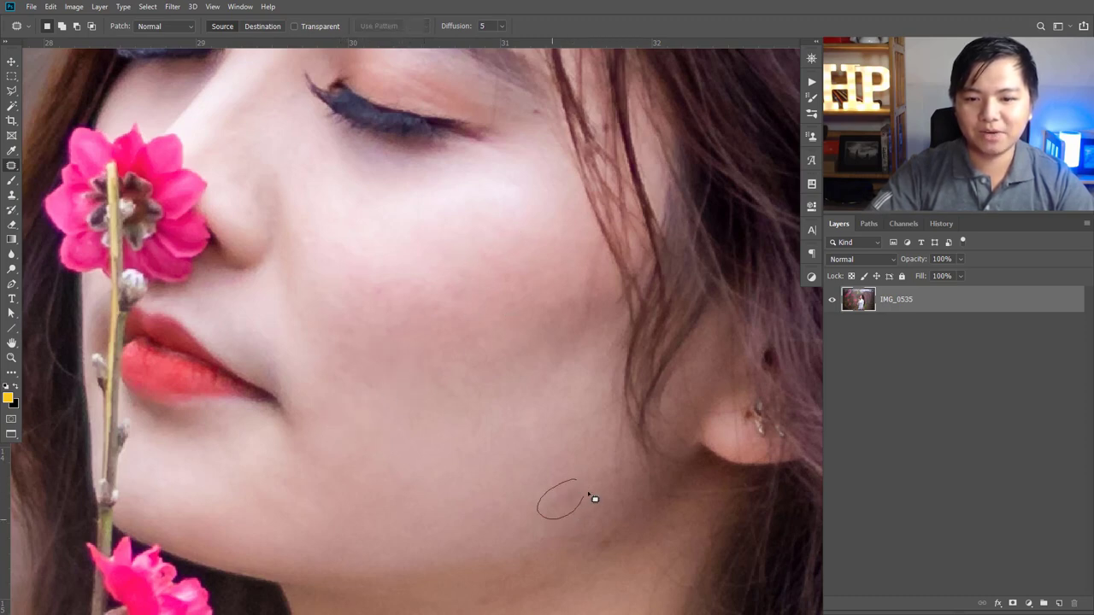
pyautogui.moveTo(595, 499); pyautogui.dragTo(576, 481)
pyautogui.moveTo(562, 500); pyautogui.dragTo(504, 465)
pyautogui.click(623, 547)
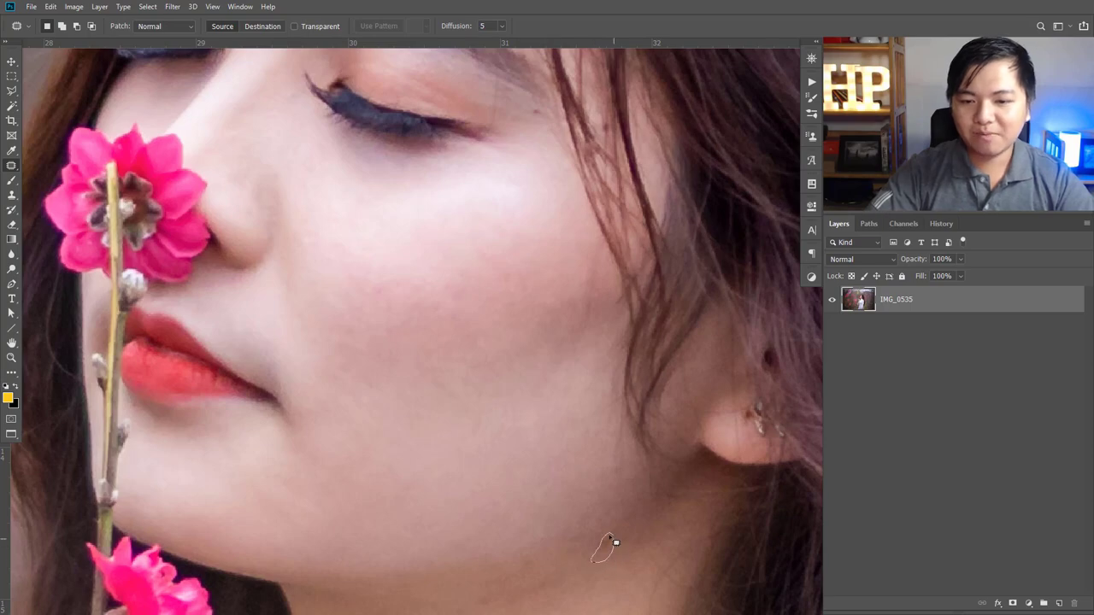
pyautogui.moveTo(617, 568); pyautogui.dragTo(469, 287)
# Duplicate the photo layer and apply Portraiture with the Smoothing: Normal preset.
pyautogui.press('z')
pyautogui.click(469, 287)
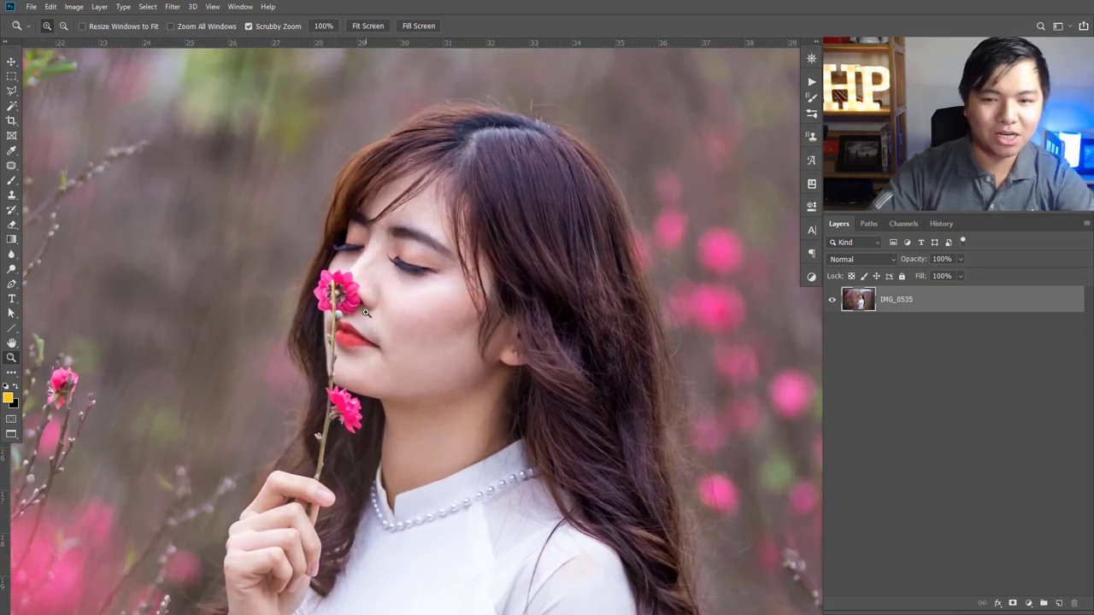
pyautogui.hotkey('ctrl', 'j')
pyautogui.click(172, 7)
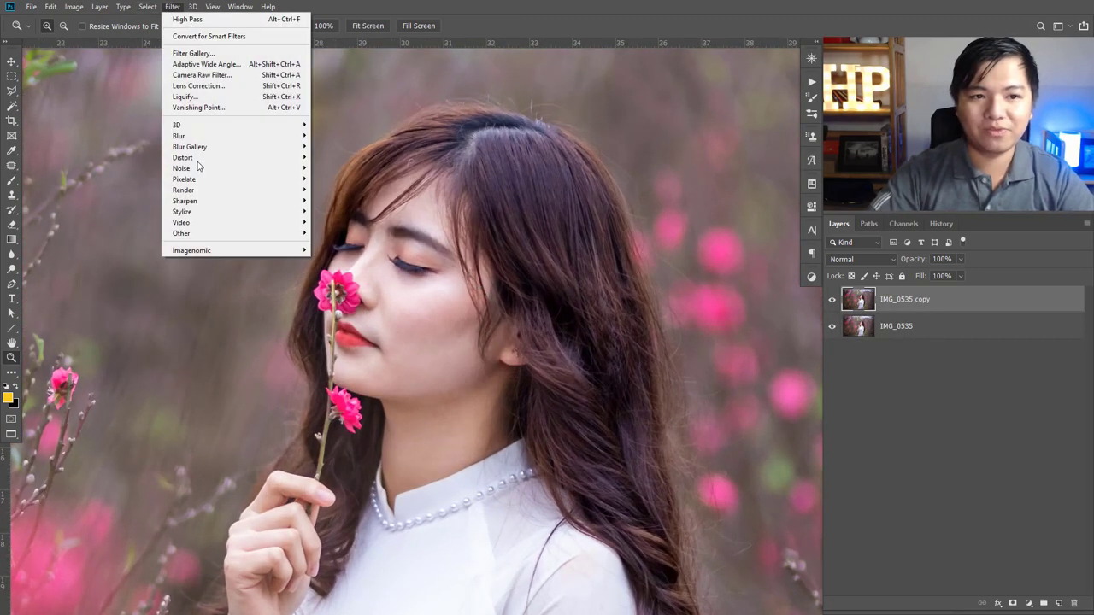
pyautogui.moveTo(236, 253)
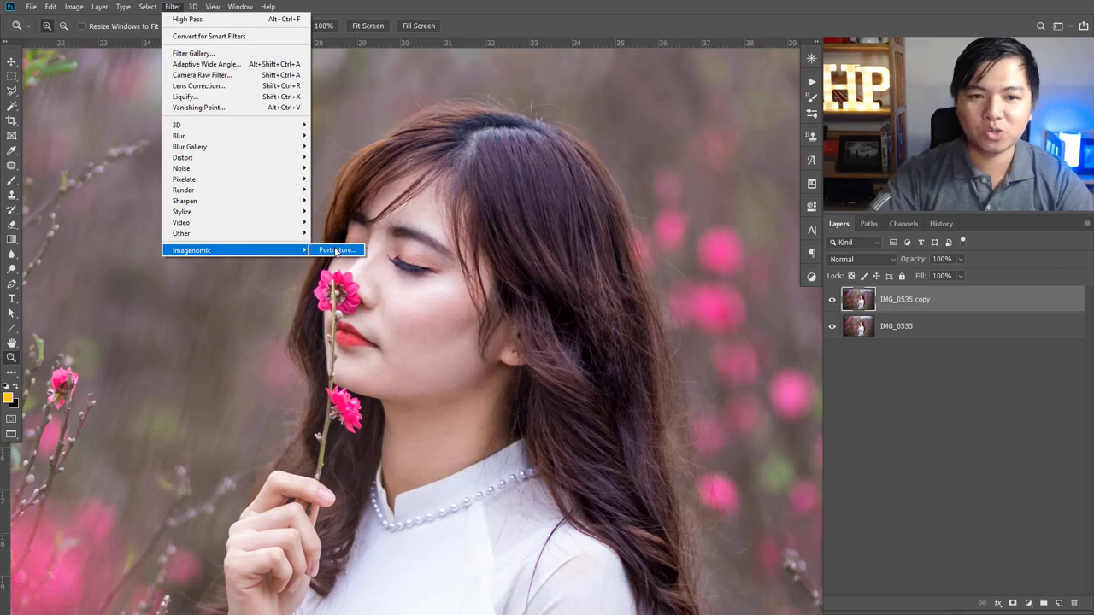
pyautogui.click(337, 249)
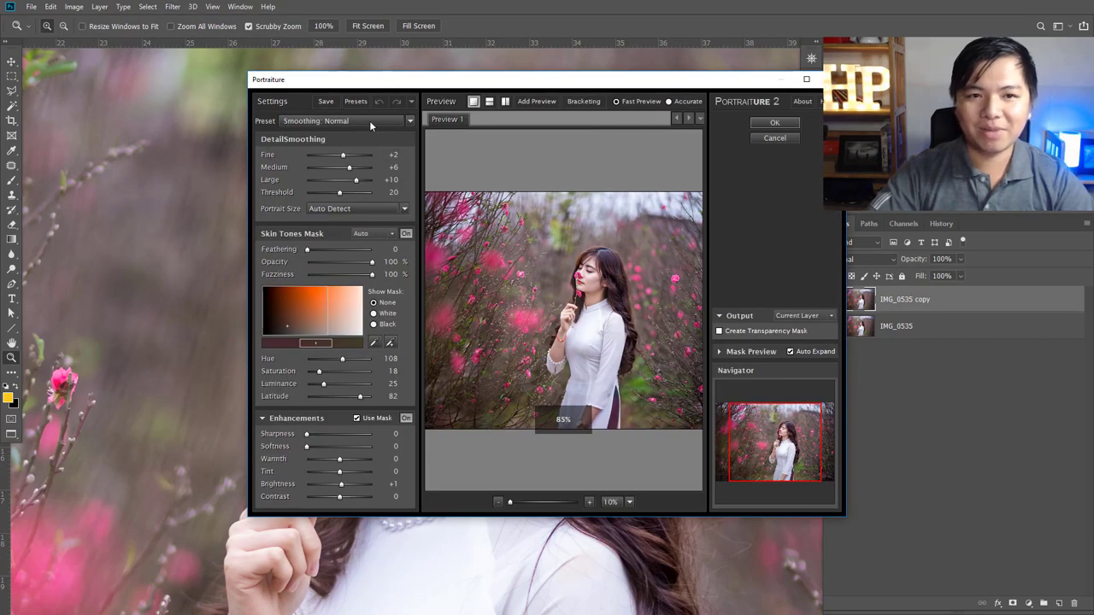
pyautogui.click(372, 120)
pyautogui.click(603, 177)
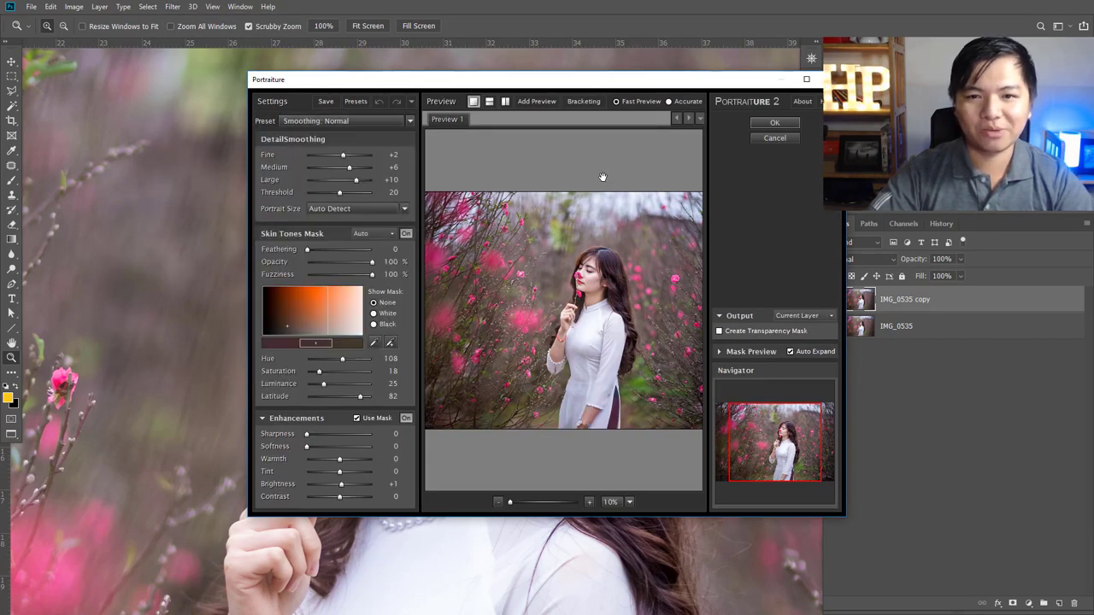
pyautogui.click(775, 124)
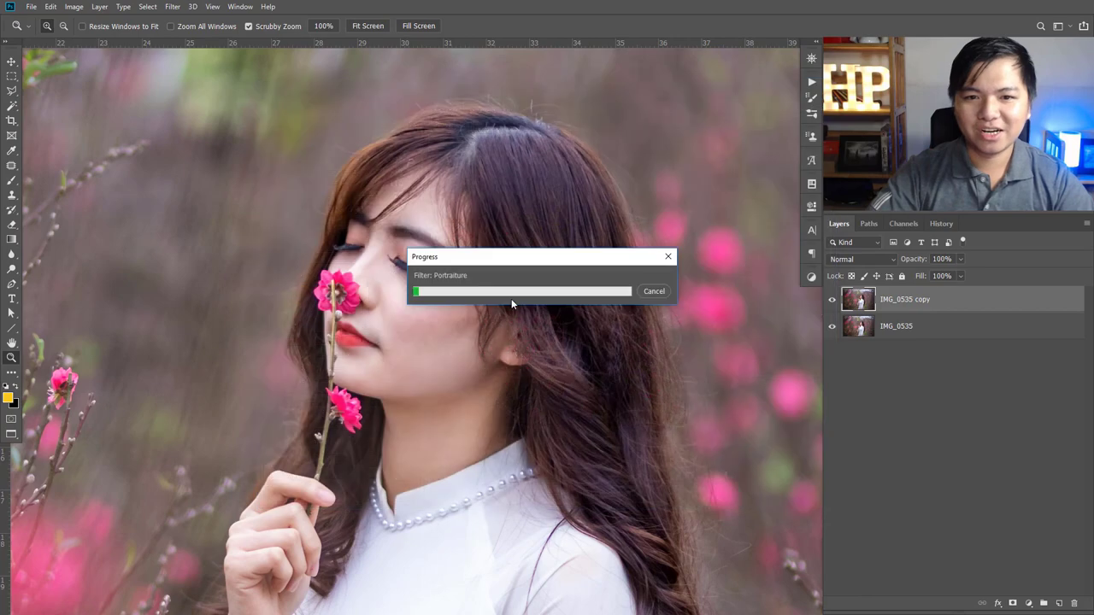
# Zoom in to check the smoothed cheek, then fit the whole photo on screen.
pyautogui.click(441, 318)
pyautogui.click(442, 318)
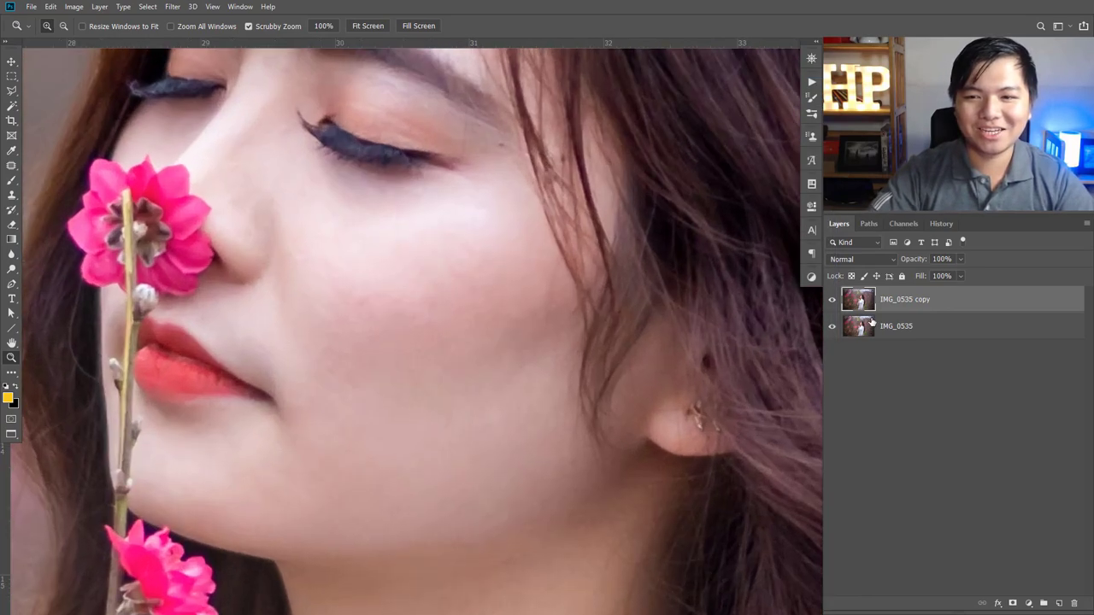
pyautogui.click(832, 299)
pyautogui.rightClick(496, 254)
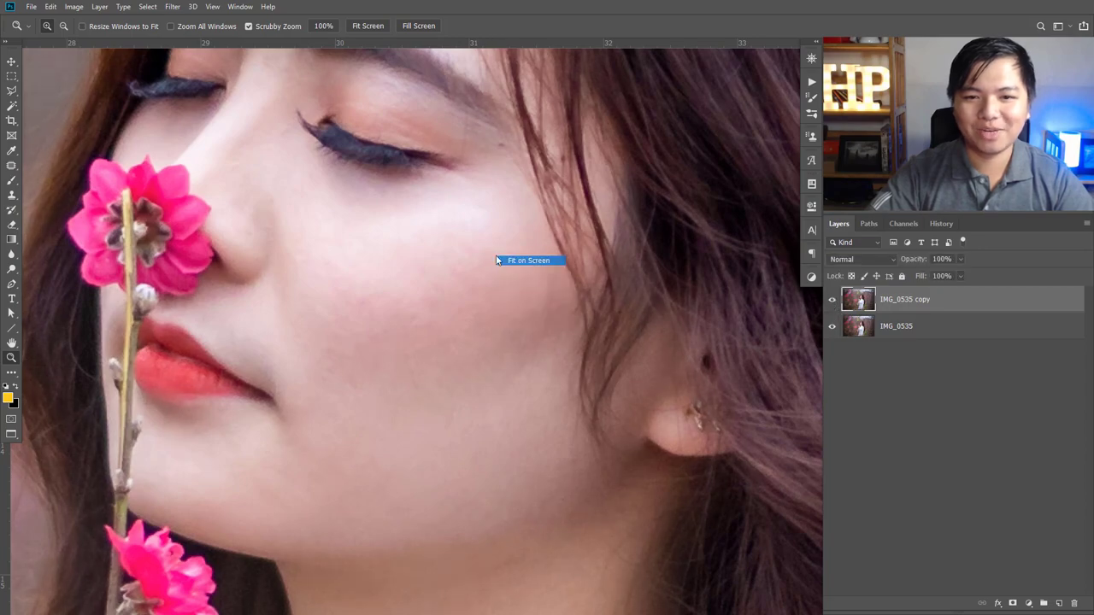
pyautogui.click(517, 258)
pyautogui.keyDown('alt'); pyautogui.click(511, 285); pyautogui.keyUp('alt')
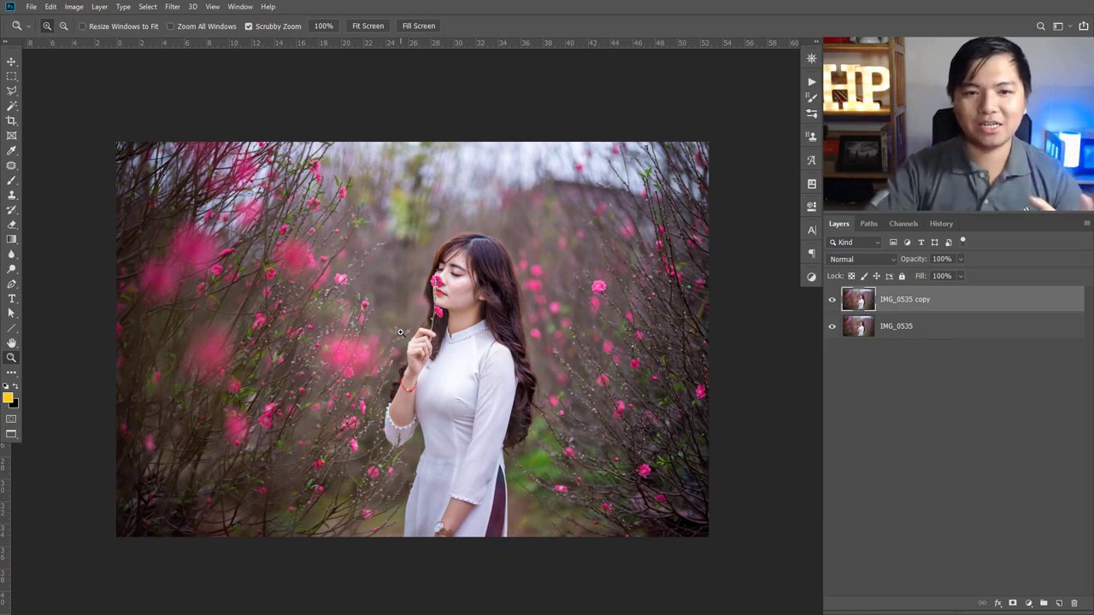
# Draw a freehand lasso arch around the woman and feather it by 500 pixels.
pyautogui.click(11, 91)
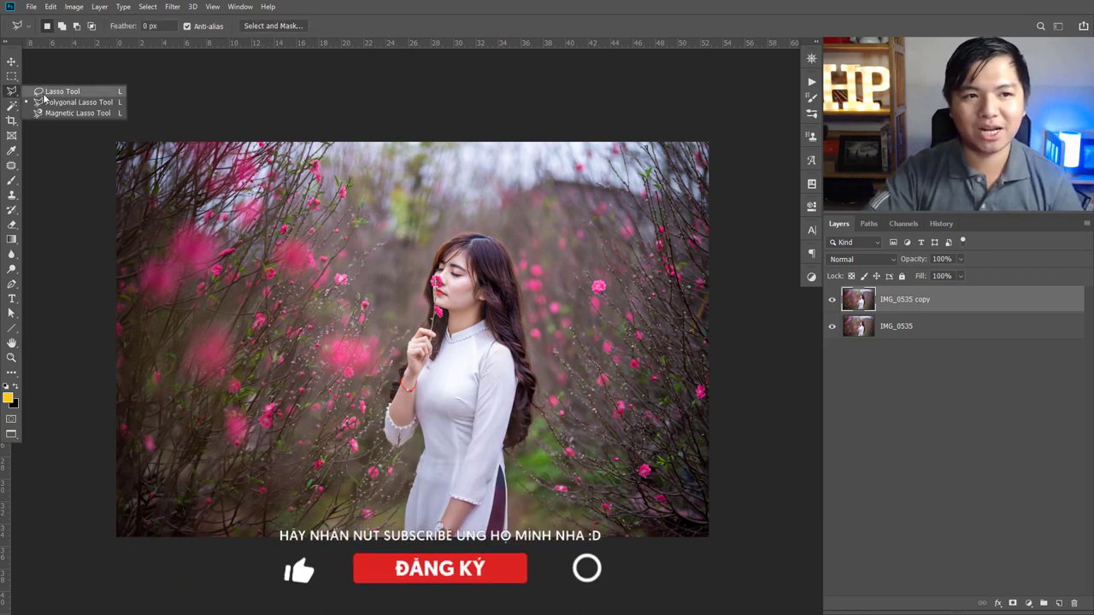
pyautogui.click(51, 92)
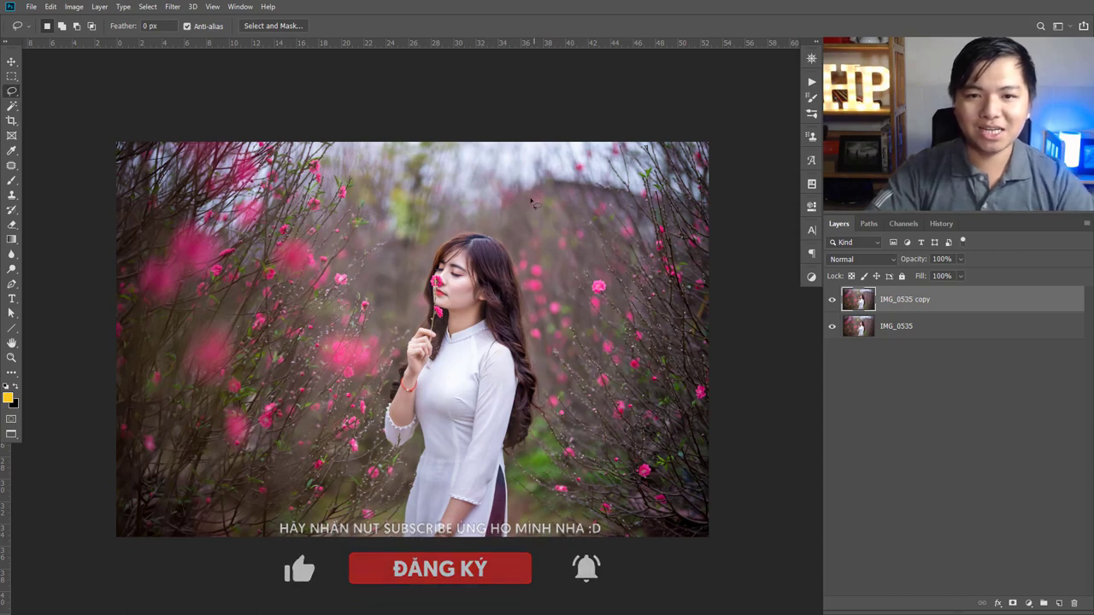
pyautogui.moveTo(537, 221); pyautogui.dragTo(386, 323)
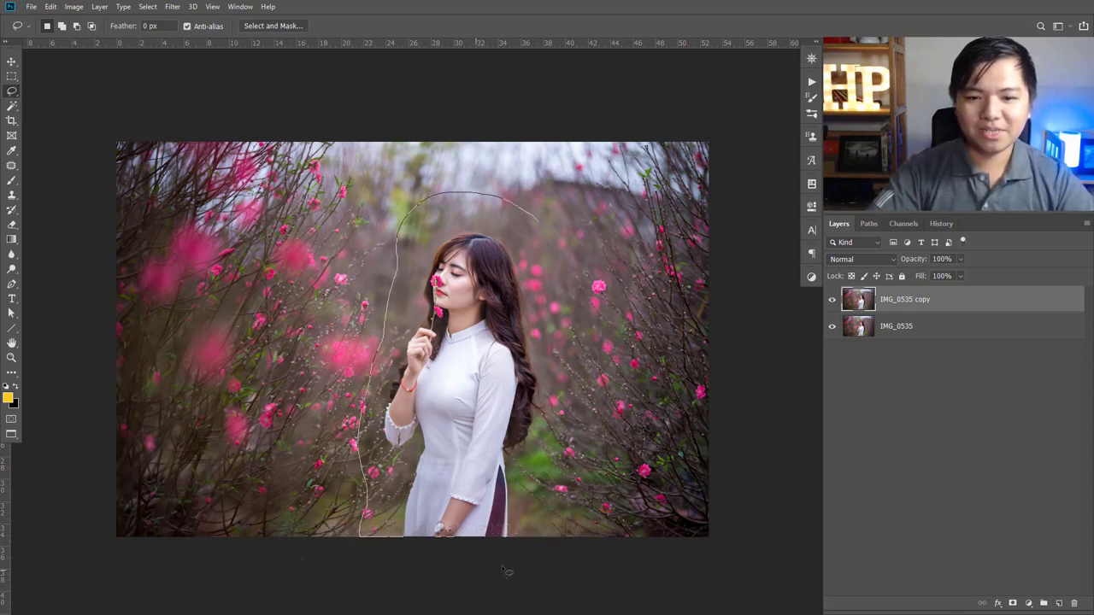
pyautogui.moveTo(517, 229); pyautogui.dragTo(524, 222)
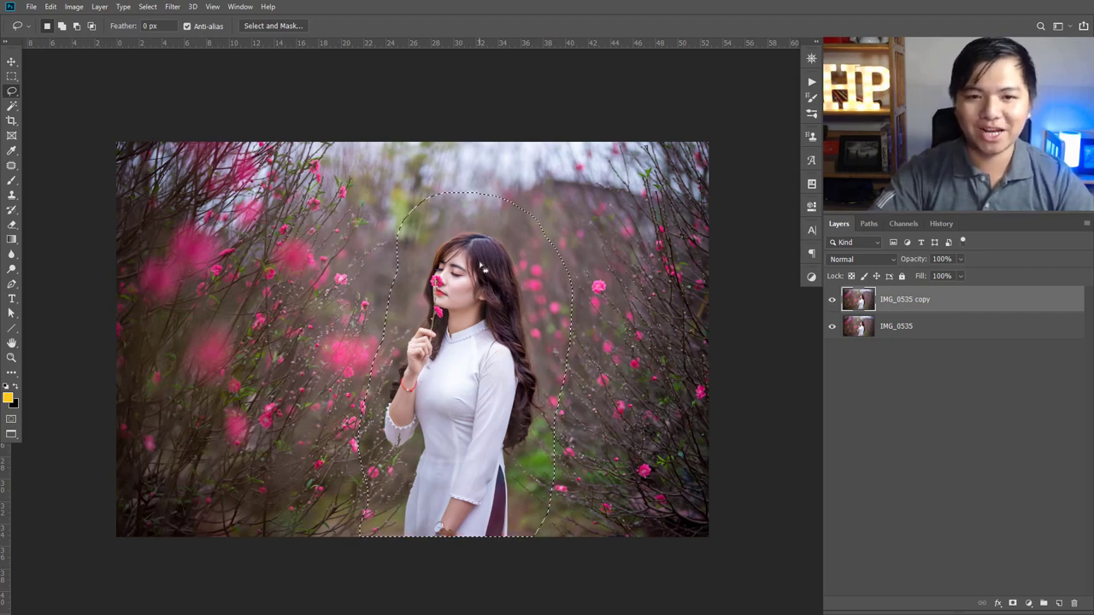
pyautogui.rightClick(487, 243)
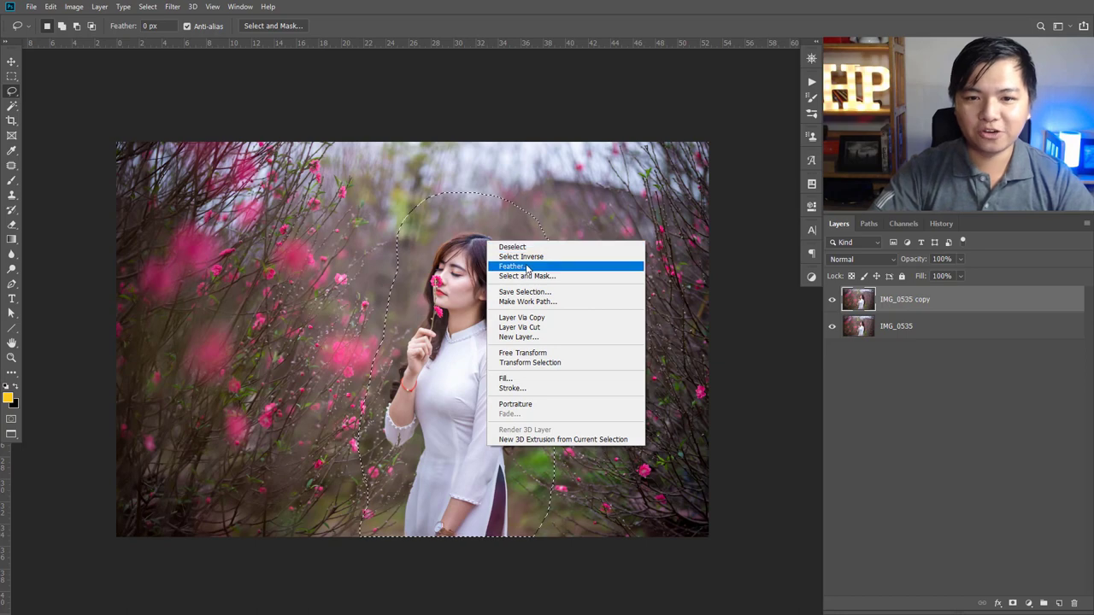
pyautogui.click(512, 266)
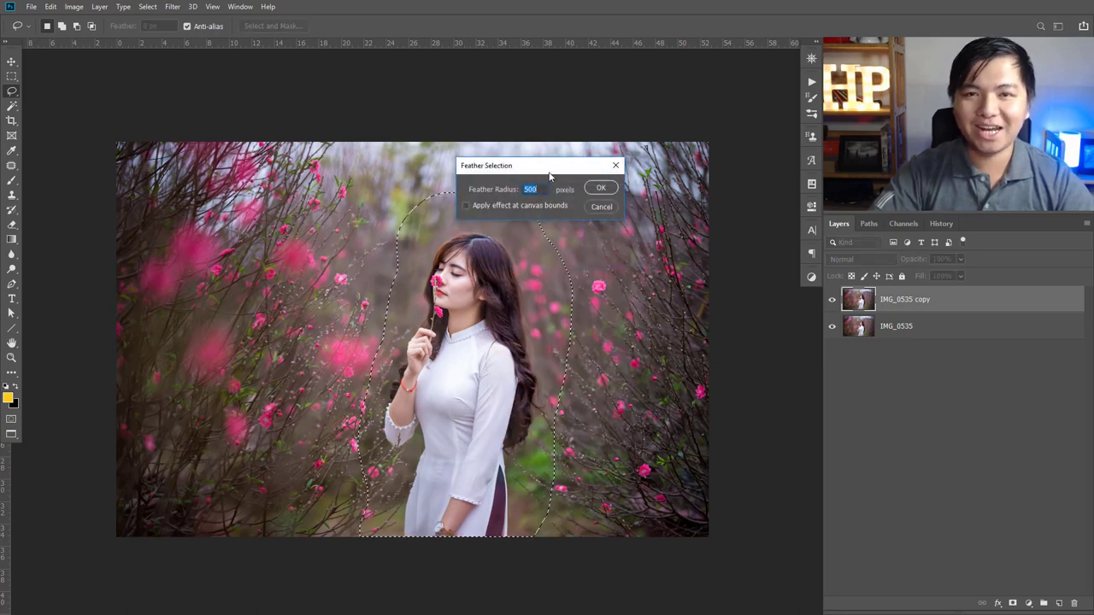
pyautogui.click(600, 190)
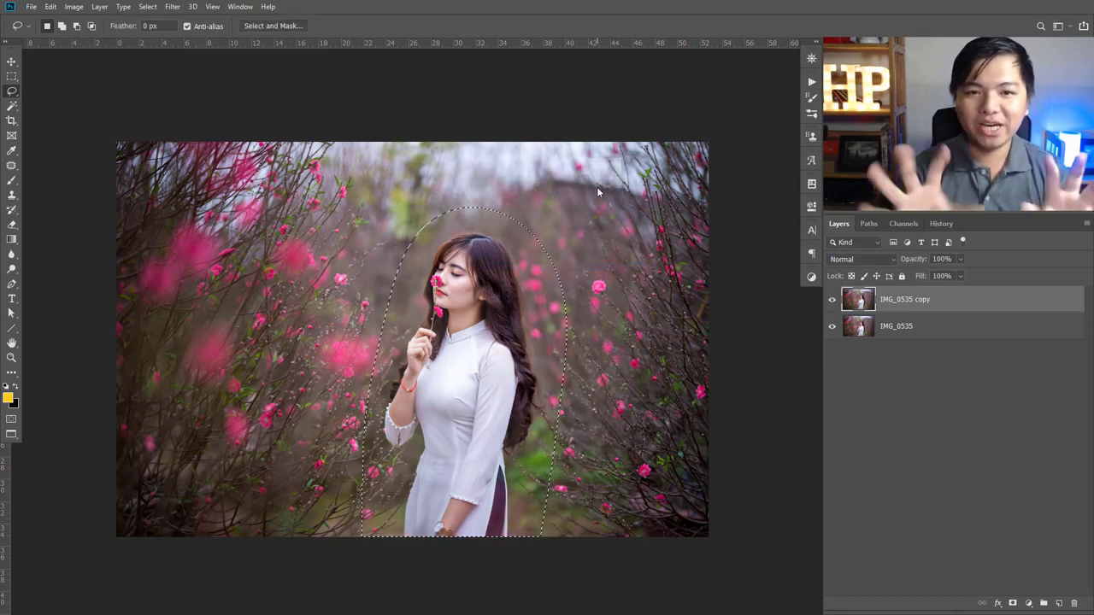
# Add a Brightness/Contrast adjustment layer that raises brightness inside the feathered selection.
pyautogui.click(1013, 604)
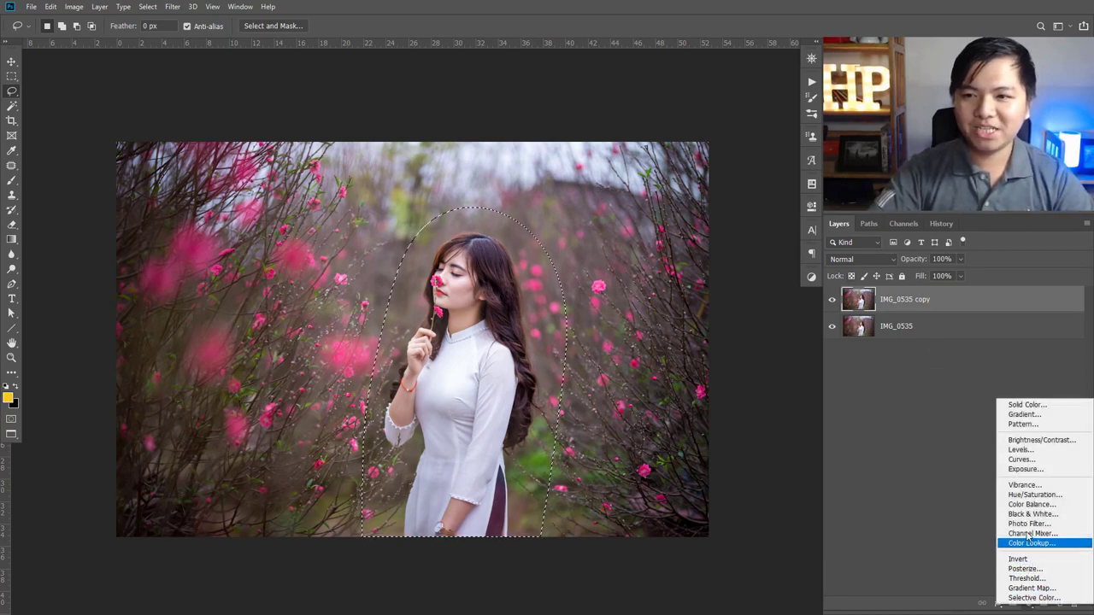
pyautogui.click(1034, 441)
pyautogui.moveTo(691, 278); pyautogui.dragTo(699, 278)
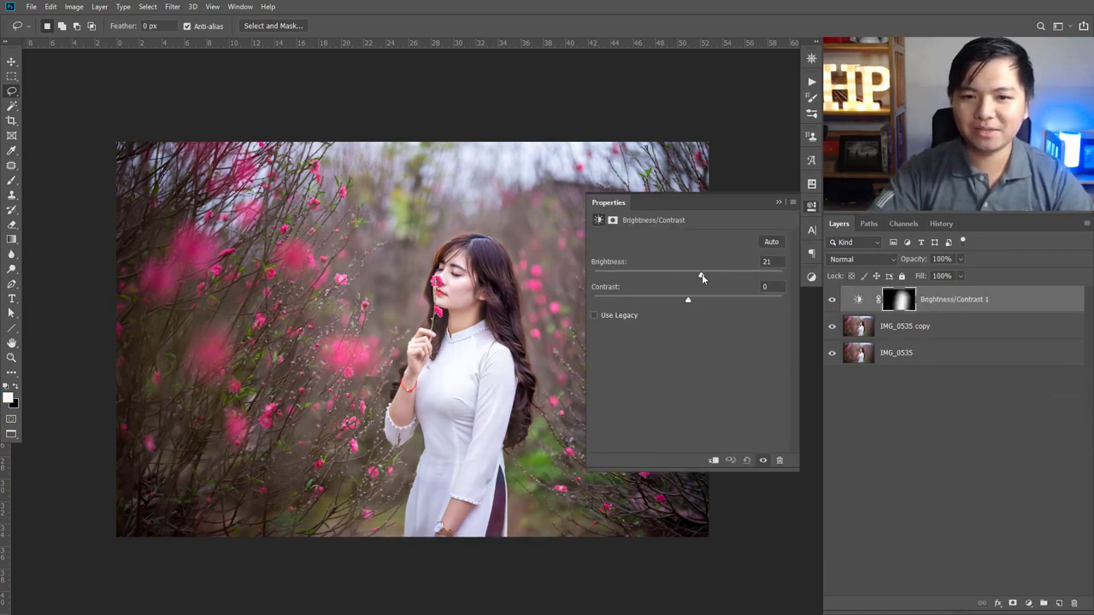
pyautogui.click(777, 204)
# Duplicate the adjustment, invert the copy's mask, and set the copy's Brightness to -5.
pyautogui.hotkey('ctrl', 'j')
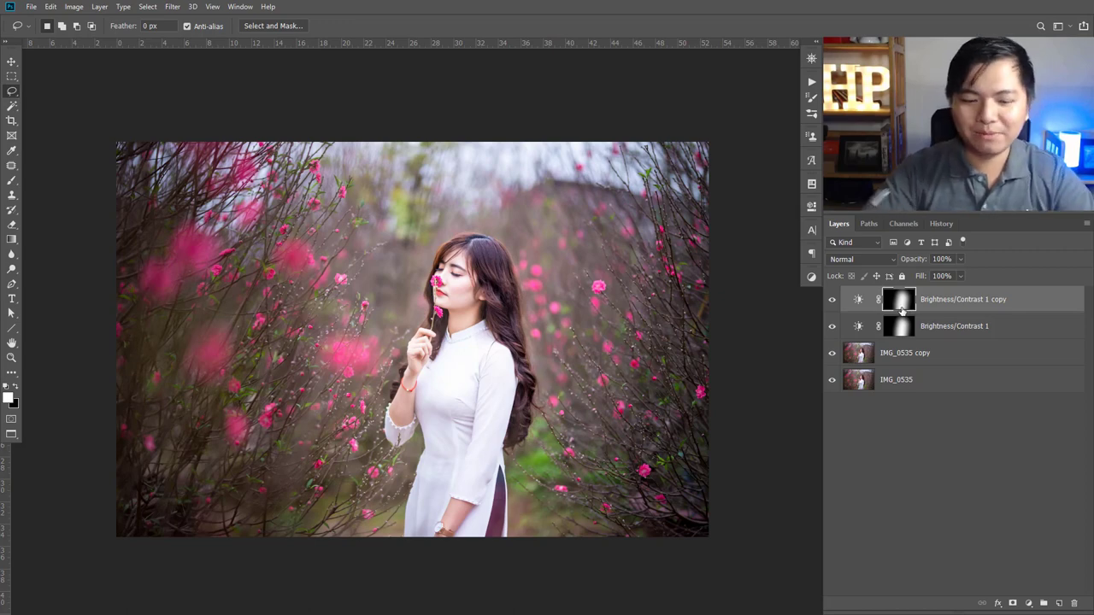
pyautogui.hotkey('ctrl', 'i')
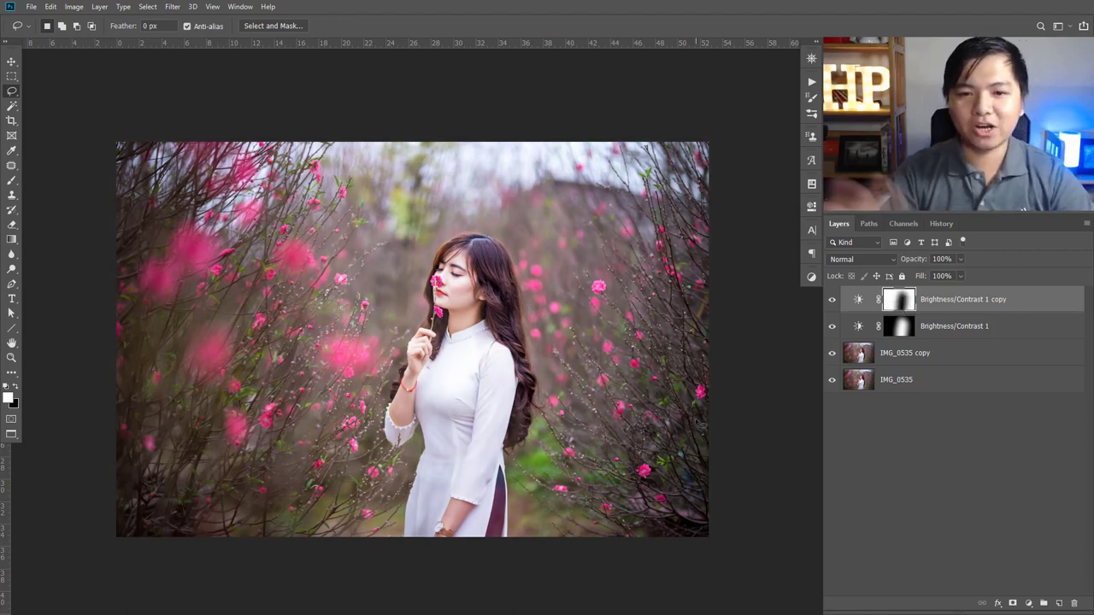
pyautogui.doubleClick(860, 301)
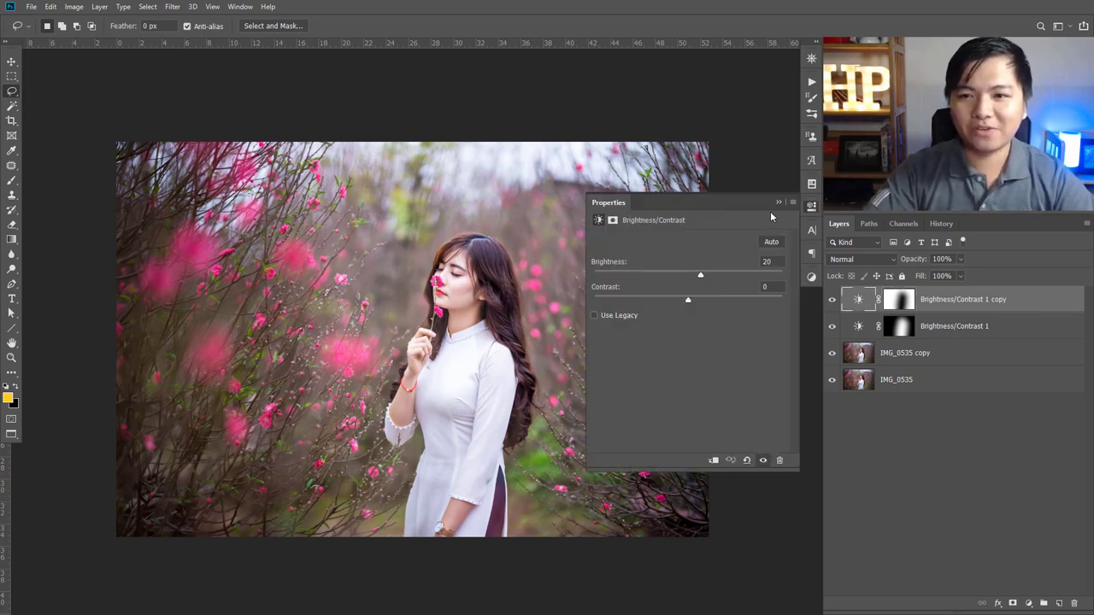
pyautogui.click(776, 205)
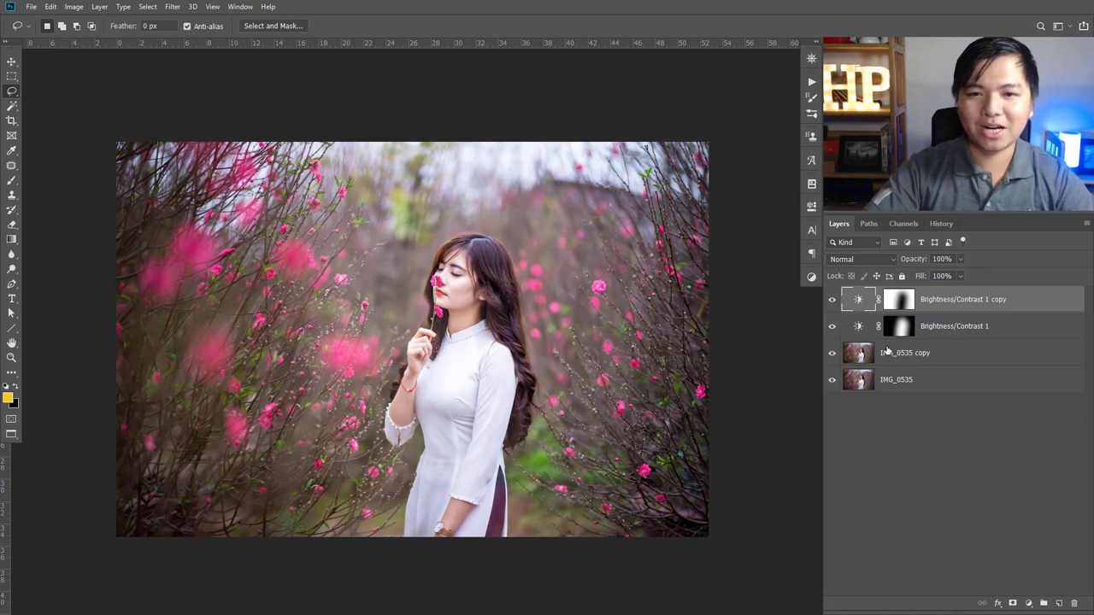
pyautogui.doubleClick(862, 301)
pyautogui.moveTo(662, 278)
pyautogui.mouseDown()
pyautogui.moveTo(685, 277)
pyautogui.moveTo(673, 280)
pyautogui.mouseUp()
pyautogui.click(779, 203)
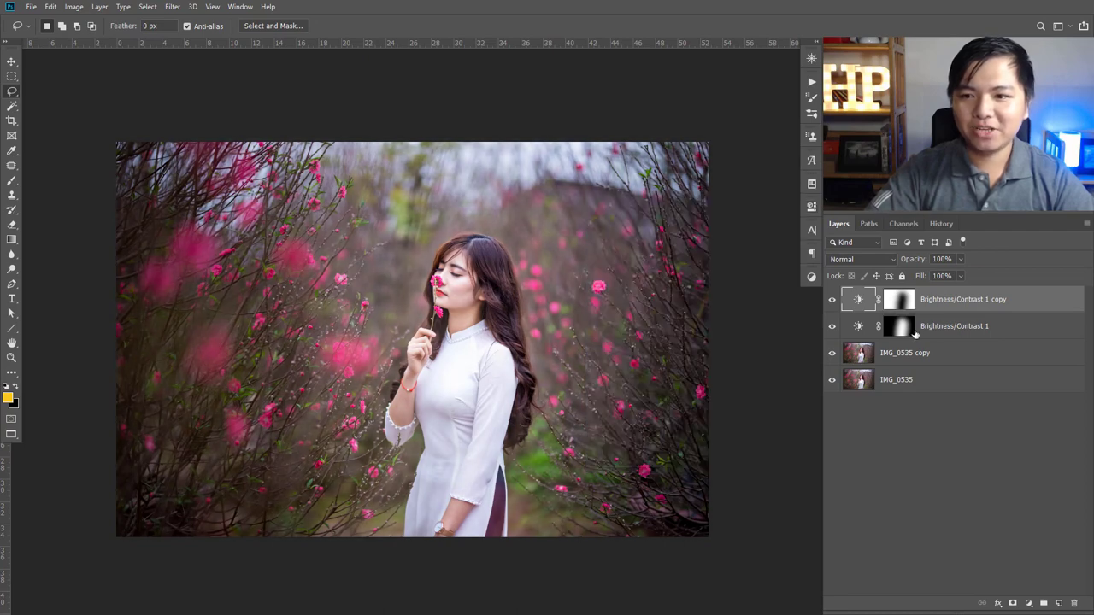
pyautogui.click(903, 328)
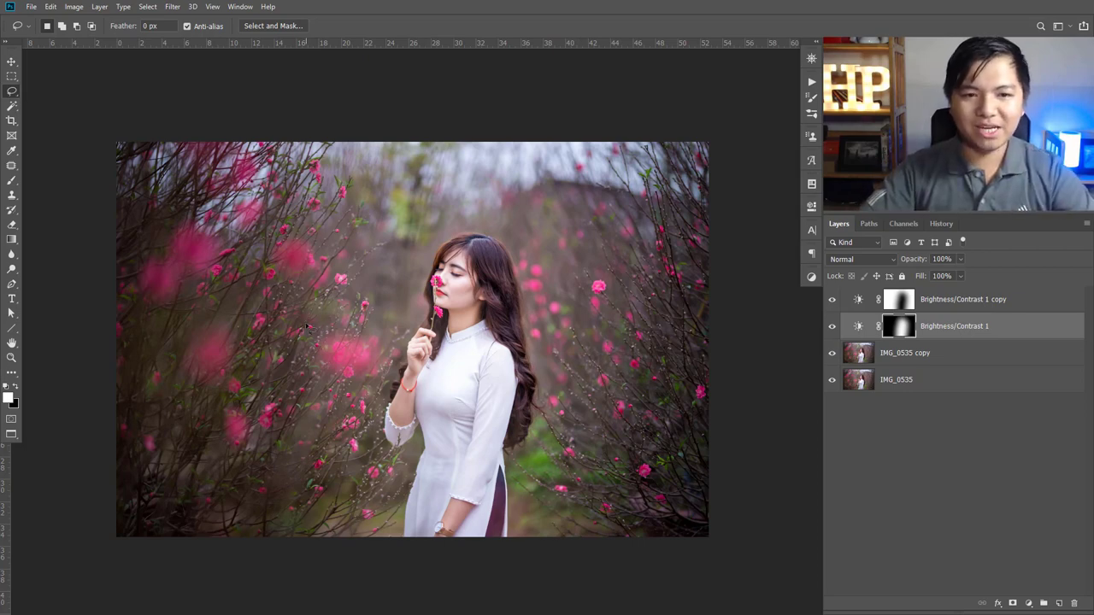
# Paint with a soft 600 px brush at 92% flow over the left pink bokeh spots.
pyautogui.click(11, 181)
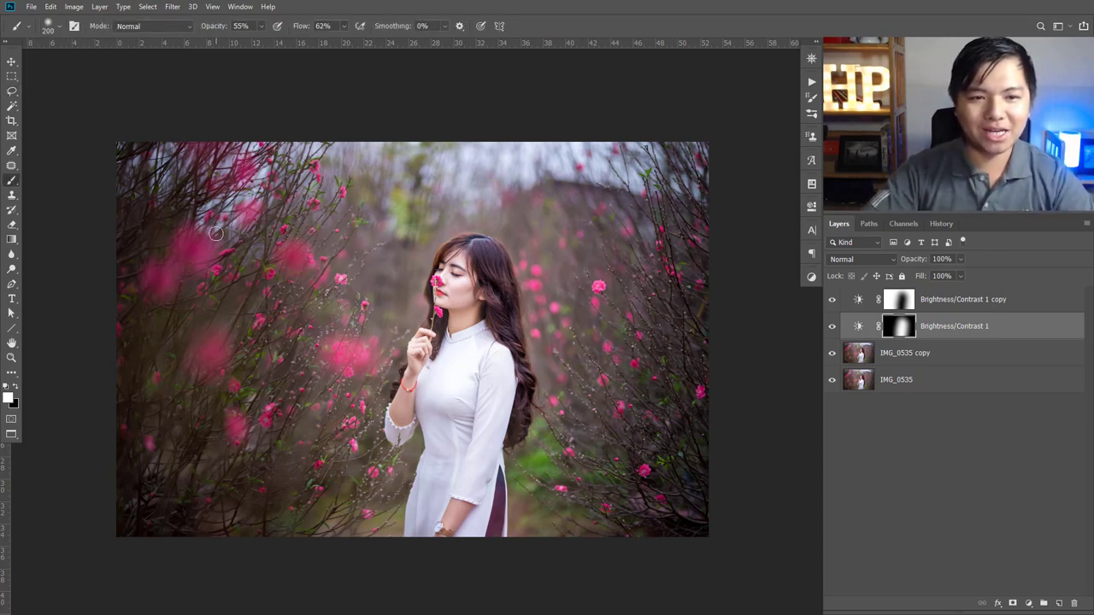
pyautogui.press(']')
pyautogui.press(']')
pyautogui.press(']')
pyautogui.press(']')
pyautogui.press(']')
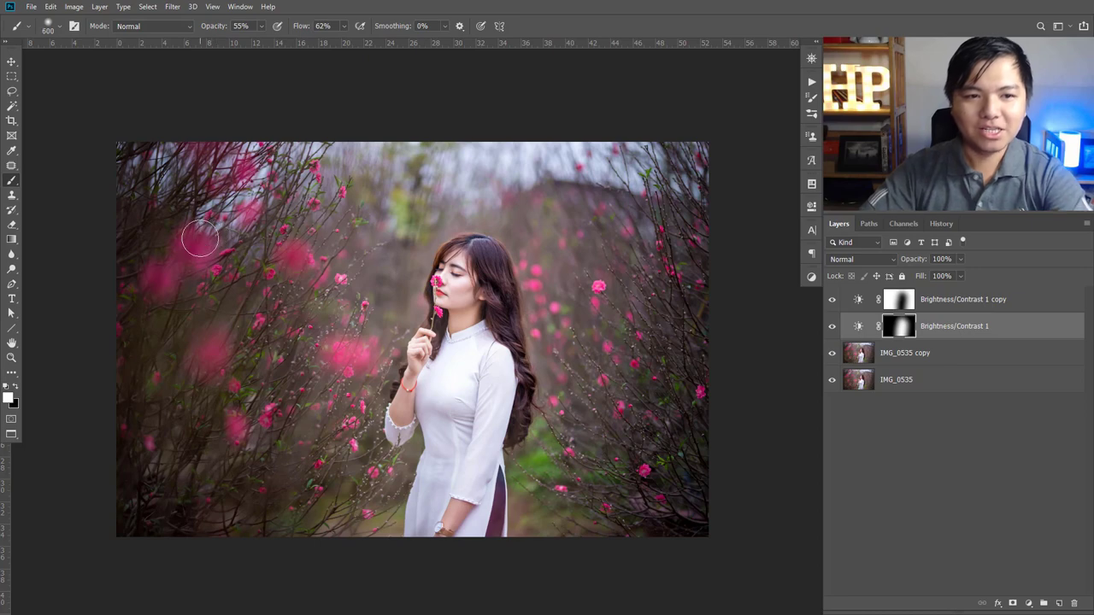
pyautogui.rightClick(324, 238)
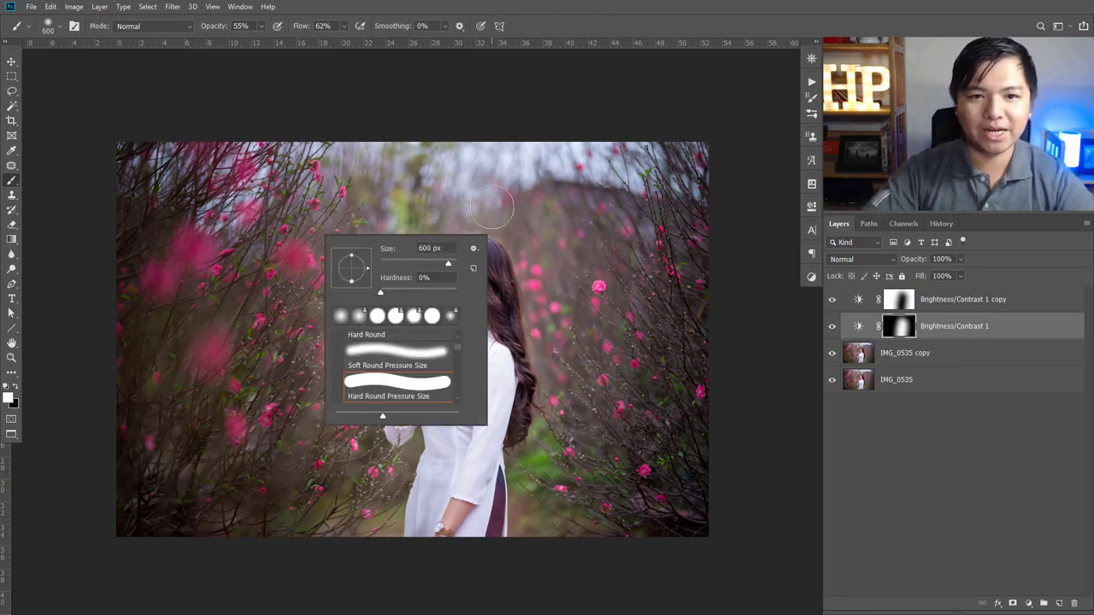
pyautogui.click(612, 56)
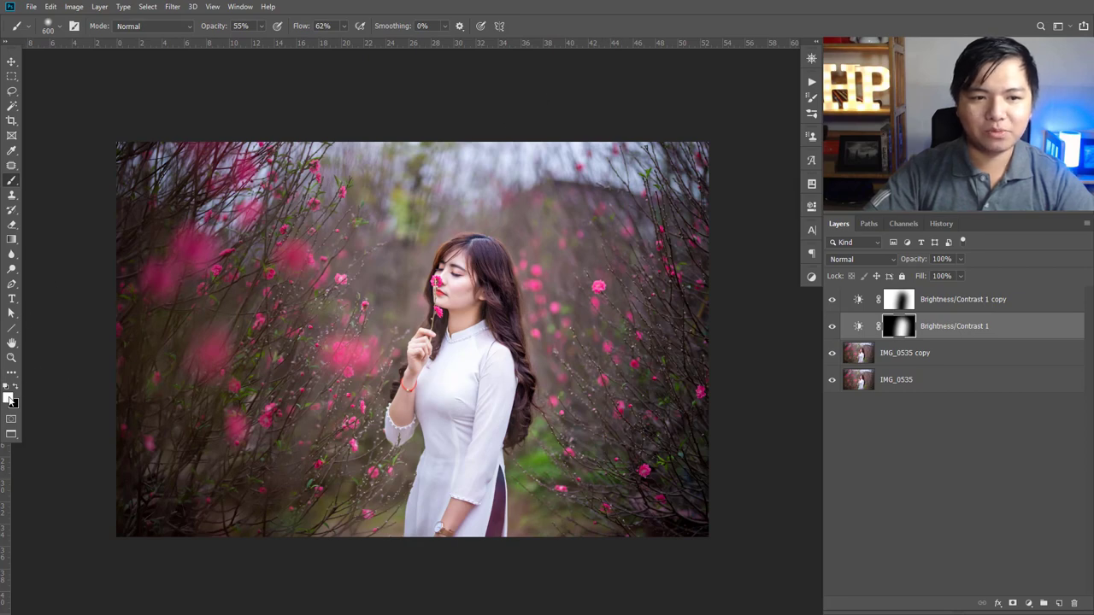
pyautogui.click(295, 259)
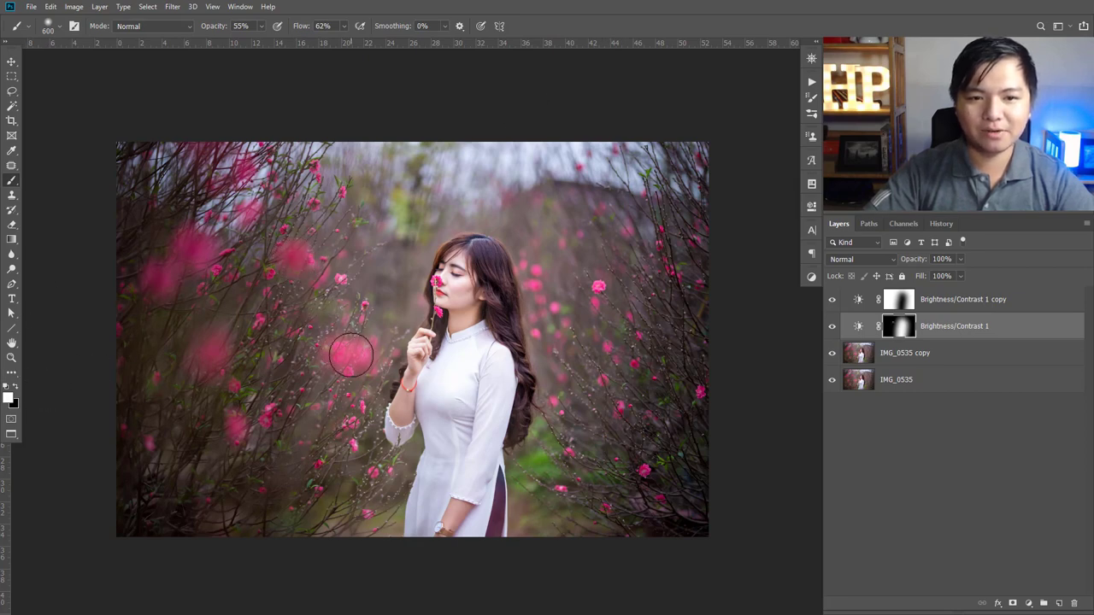
pyautogui.moveTo(305, 28); pyautogui.dragTo(331, 28)
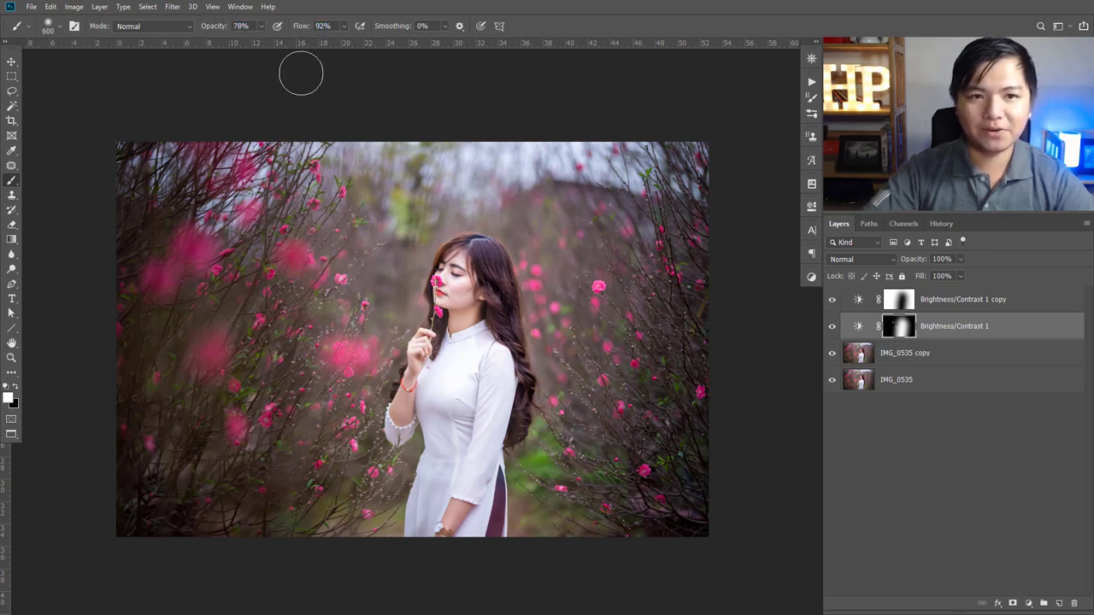
pyautogui.moveTo(196, 244); pyautogui.dragTo(164, 276)
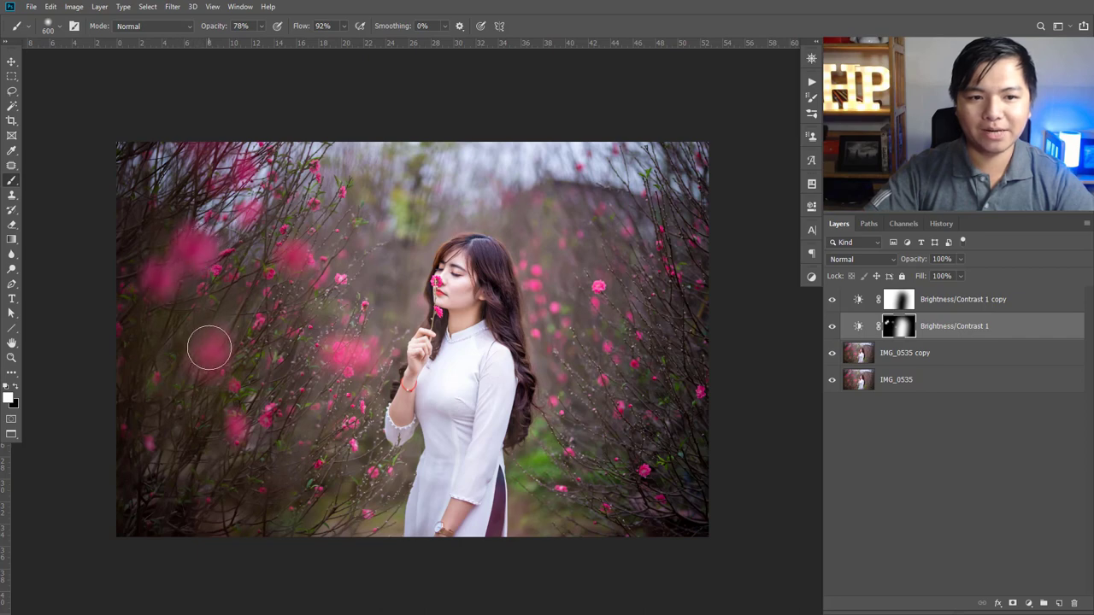
pyautogui.click(209, 348)
pyautogui.click(295, 259)
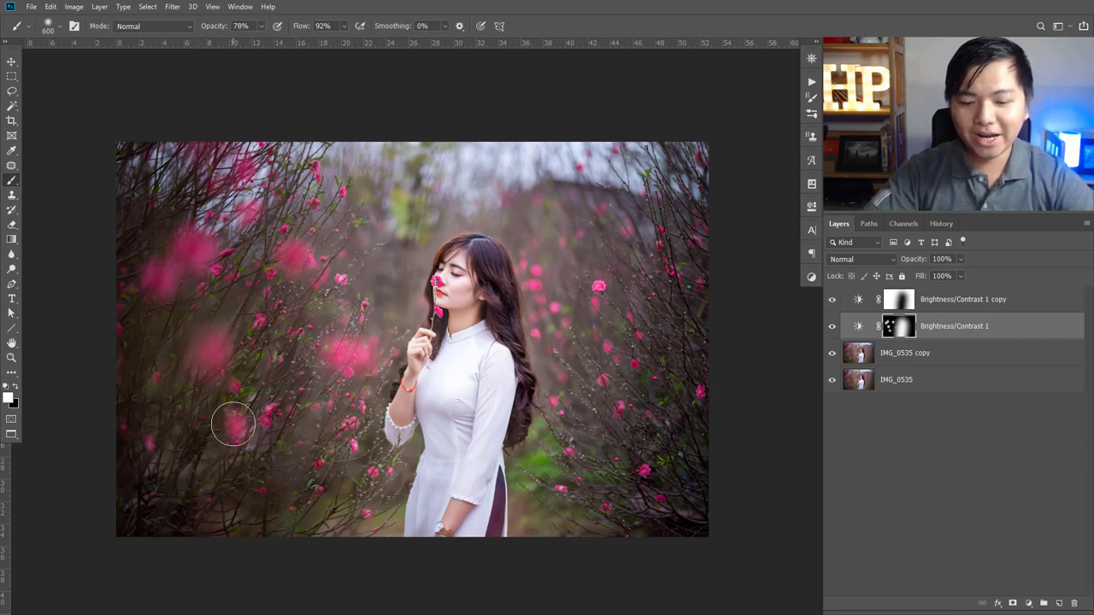
pyautogui.press('[')
pyautogui.press('[')
pyautogui.press('[')
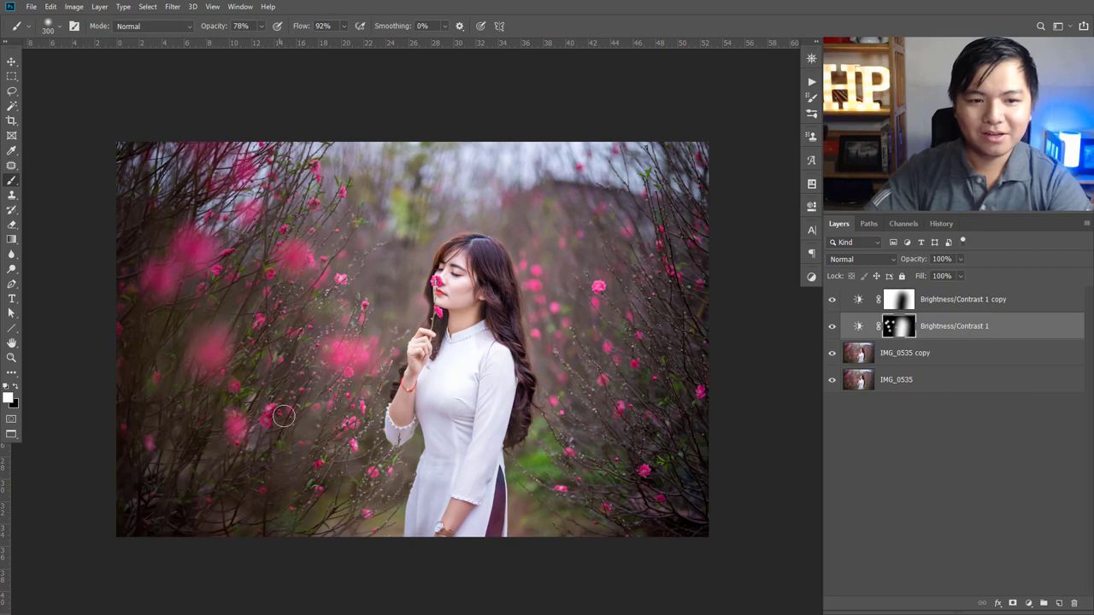
pyautogui.press(']')
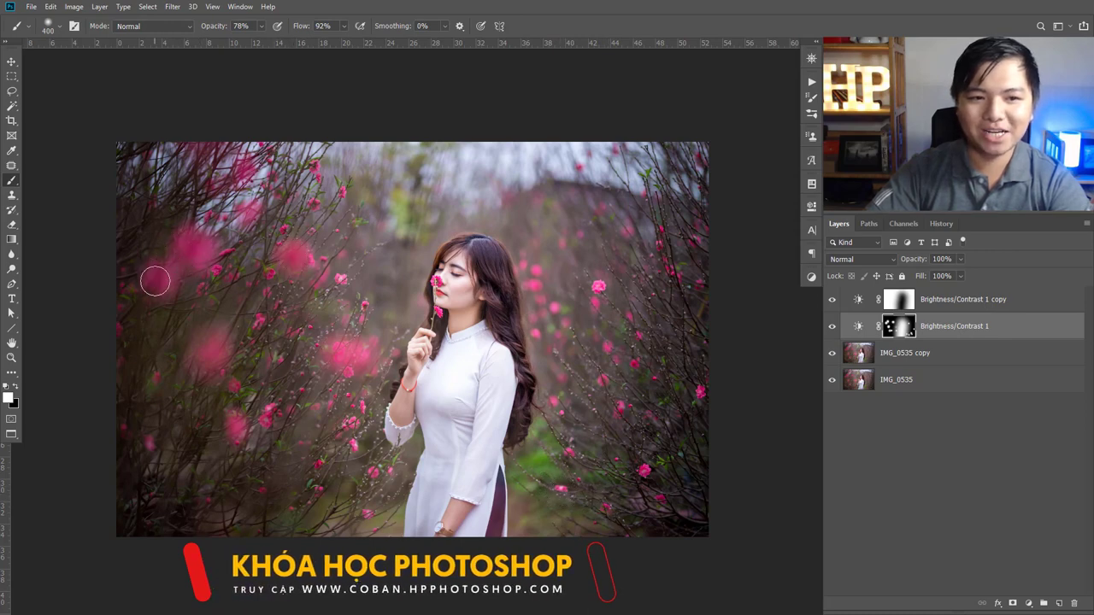
# Target the Brightness/Contrast 1 copy mask and toggle the brightening layer to compare.
pyautogui.click(903, 301)
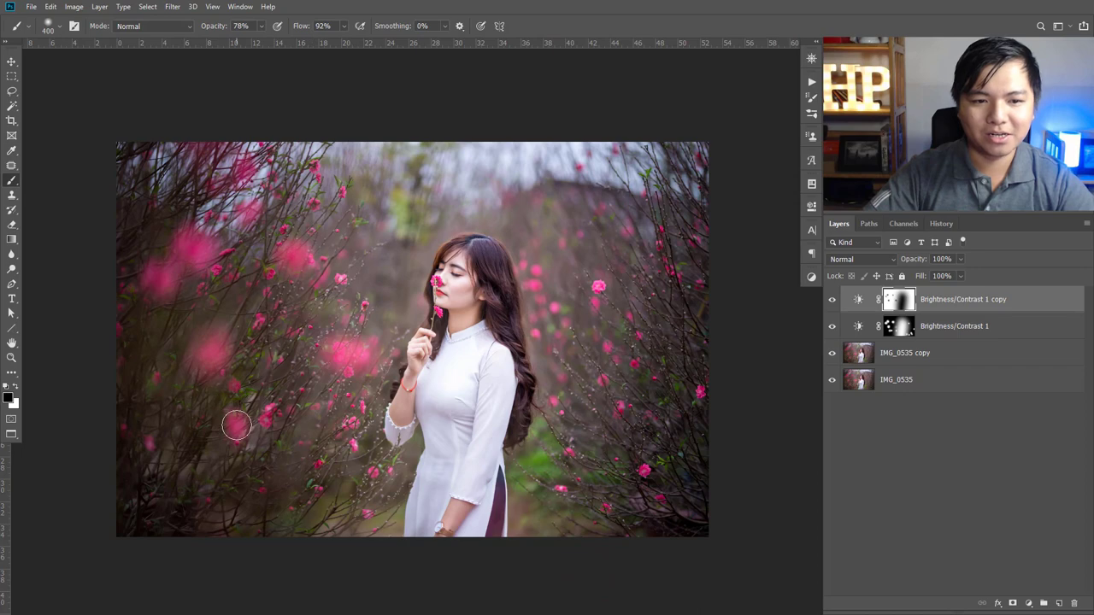
pyautogui.click(836, 307)
pyautogui.click(836, 307)
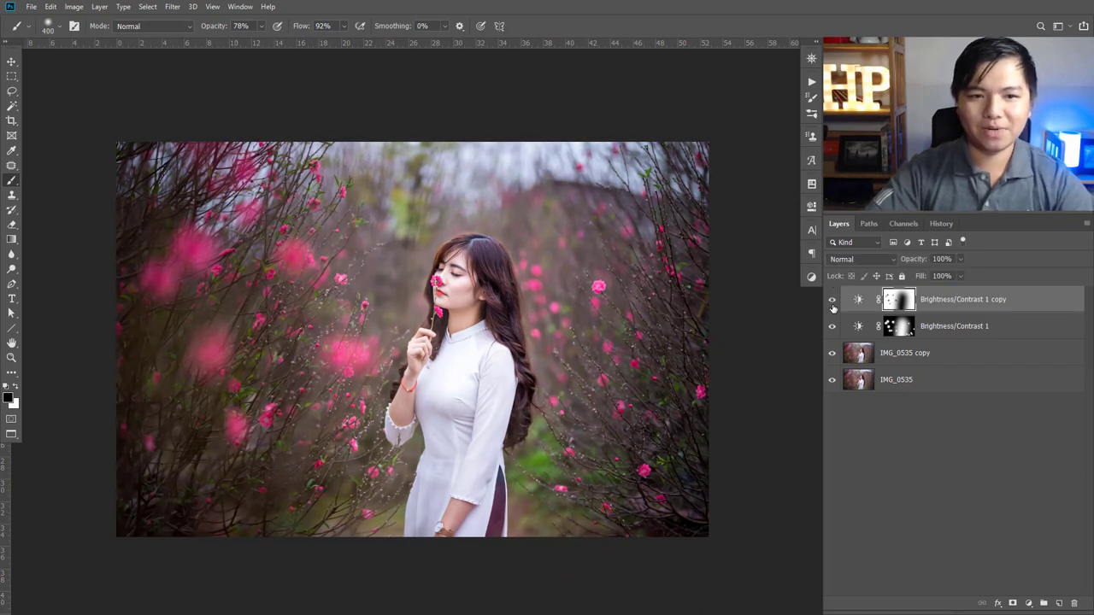
pyautogui.click(835, 308)
pyautogui.click(835, 308)
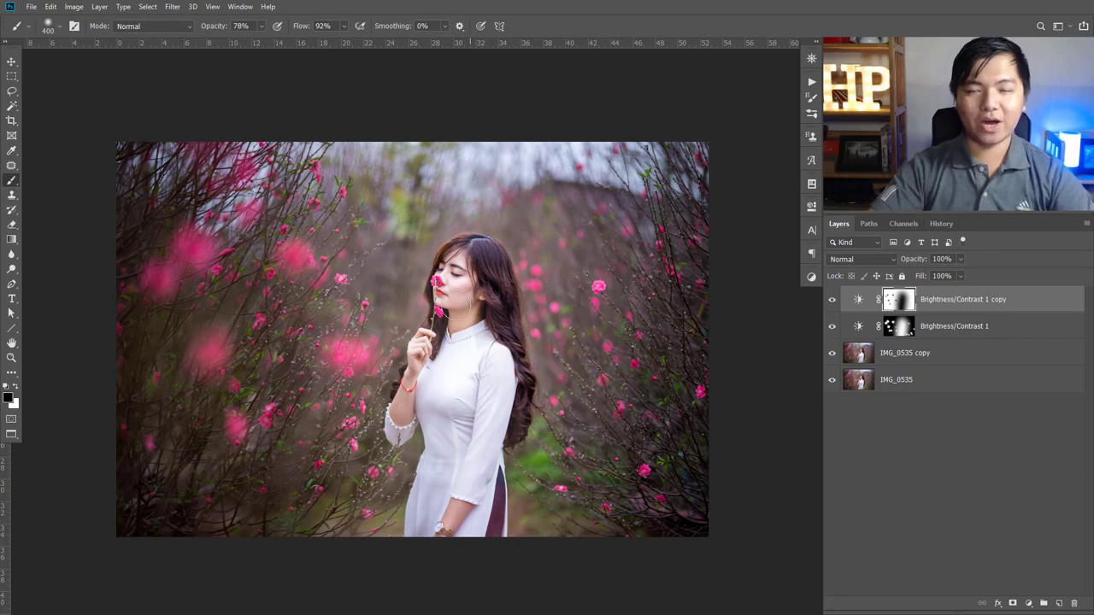
# Rename the IMG_0535 copy layer to 'lam da'.
pyautogui.press('z')
pyautogui.moveTo(376, 363)
pyautogui.mouseDown()
pyautogui.moveTo(419, 363)
pyautogui.moveTo(373, 363)
pyautogui.mouseUp()
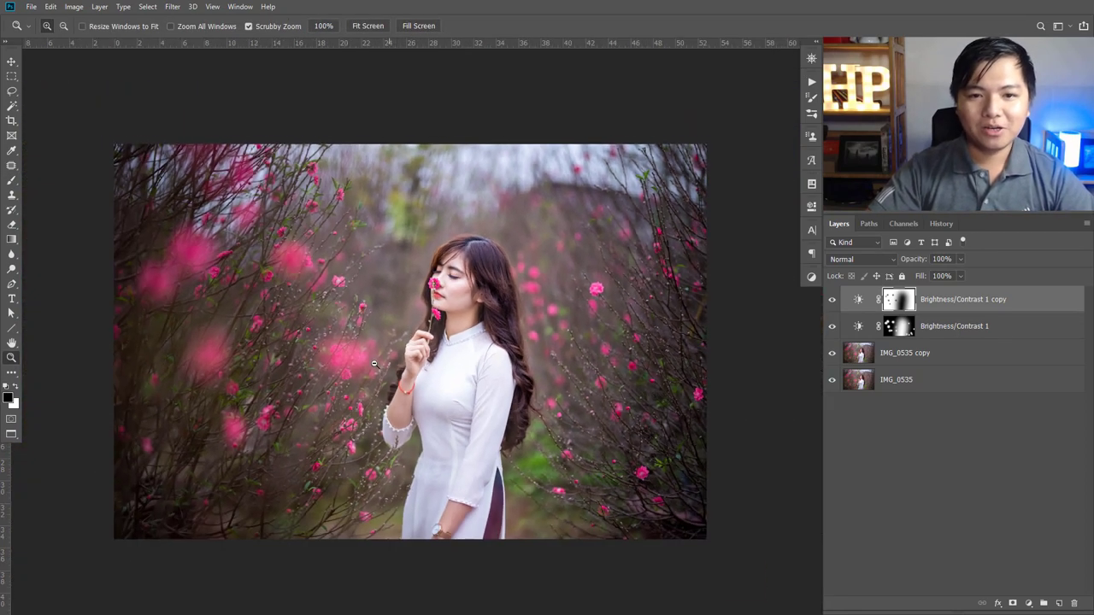
pyautogui.click(963, 356)
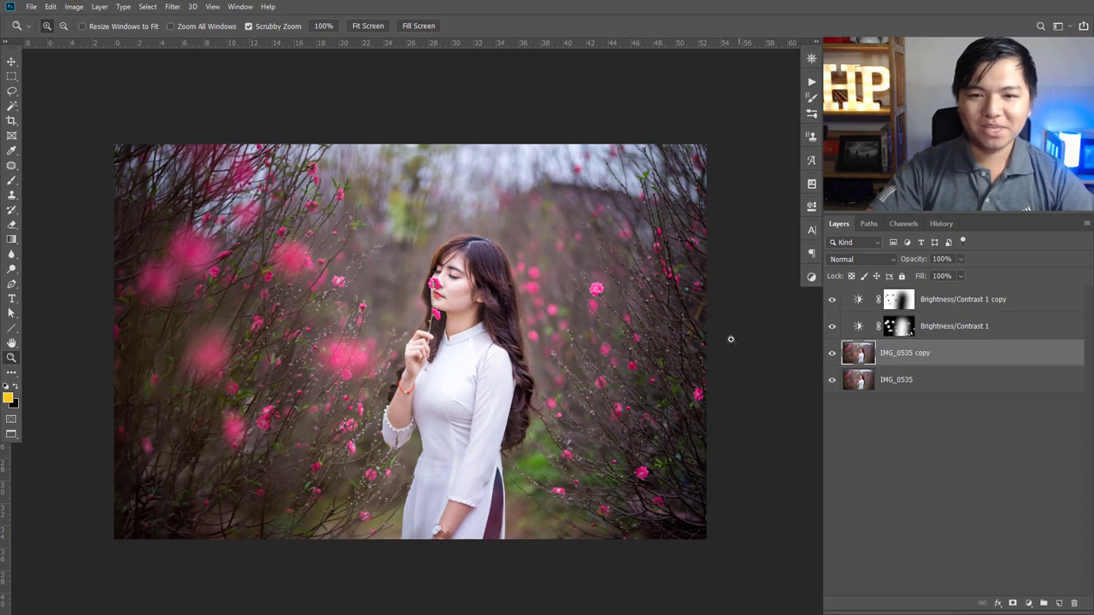
pyautogui.doubleClick(906, 355)
pyautogui.write('lam da')
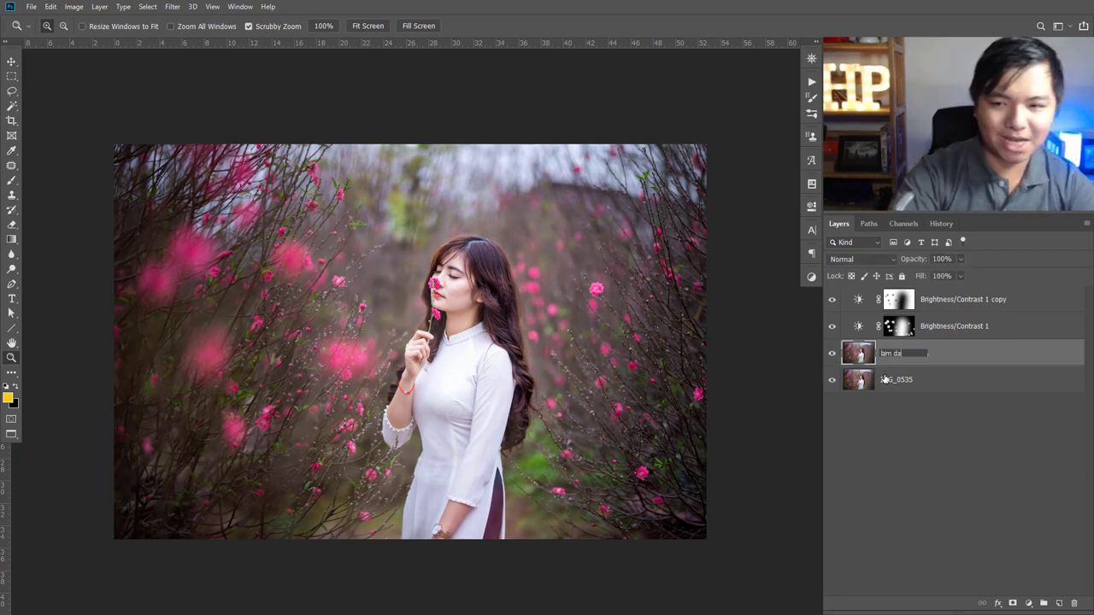
pyautogui.press('Return')
# Duplicate 'lam da' and name the copy 'highpass dao'.
pyautogui.hotkey('ctrl', 'j')
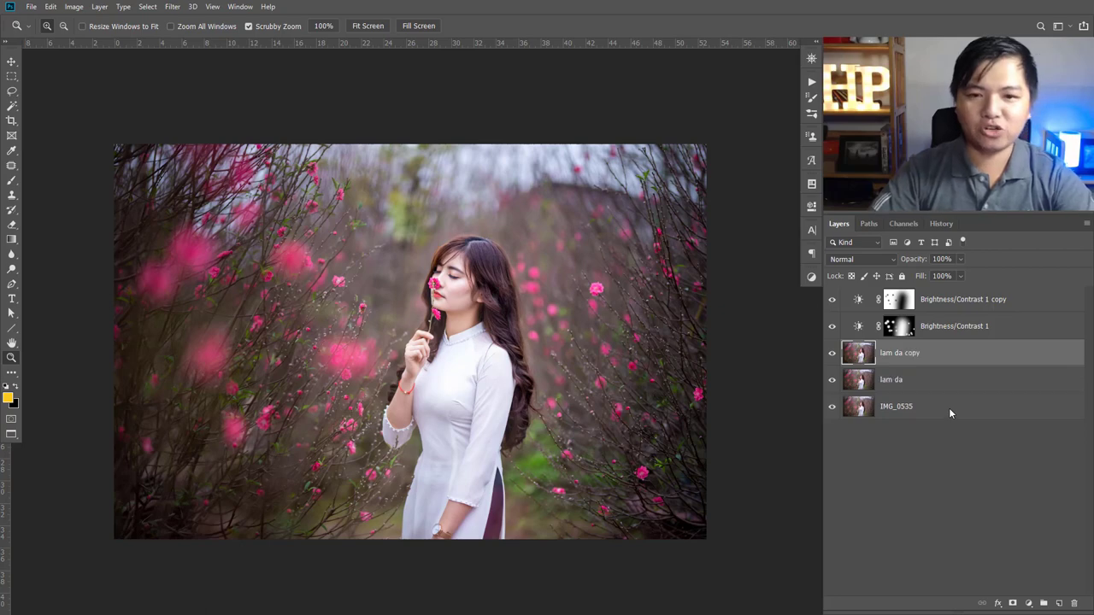
pyautogui.doubleClick(900, 354)
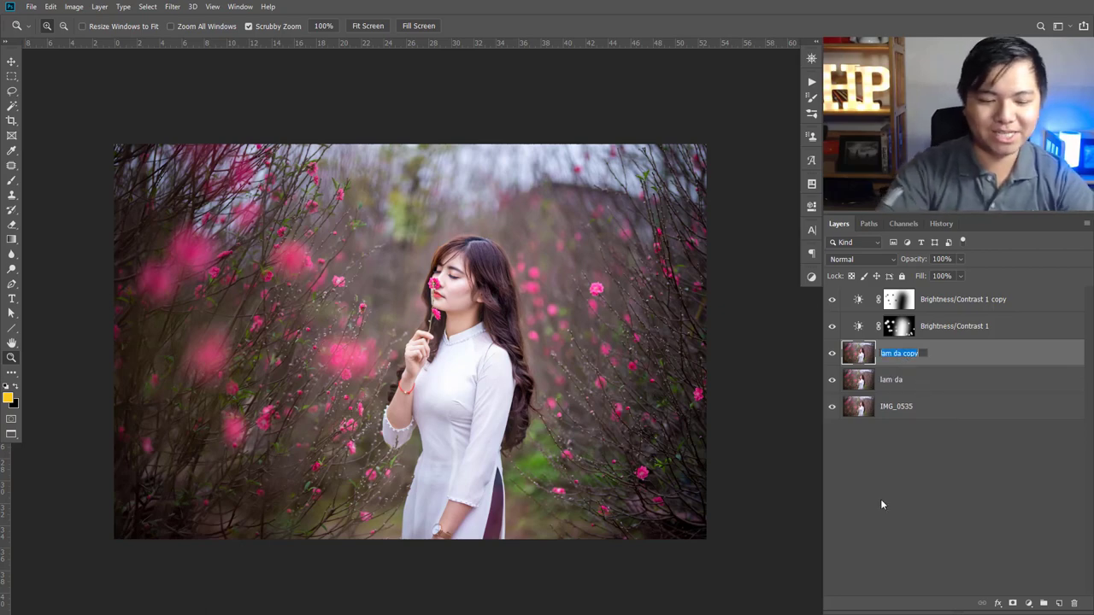
pyautogui.write('highpass dao')
pyautogui.press('Return')
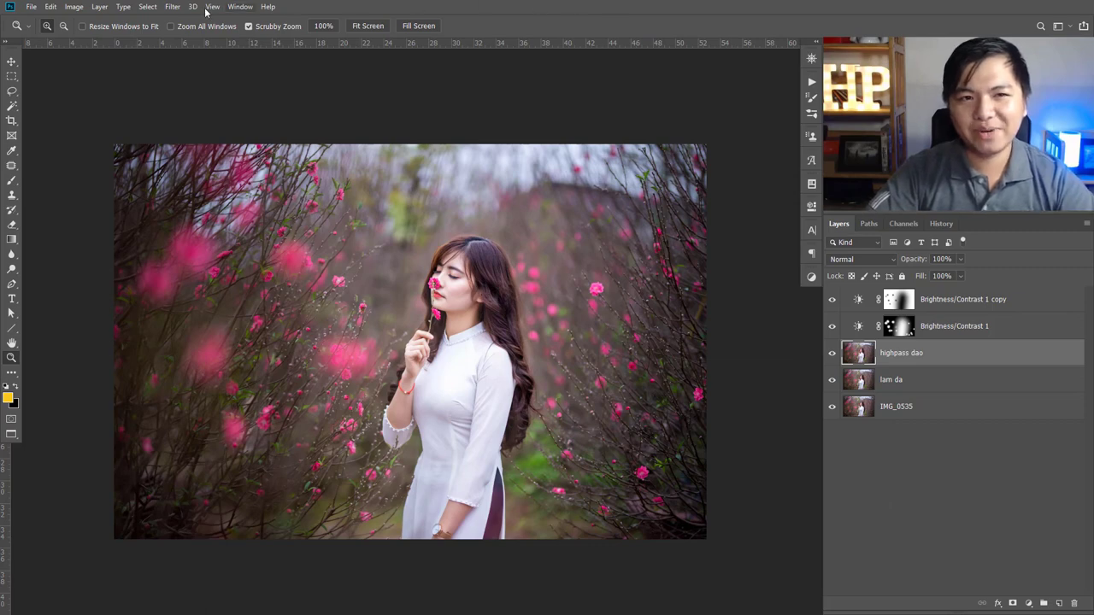
# Apply a High Pass filter with an 18-pixel radius to the highpass dao layer.
pyautogui.click(168, 7)
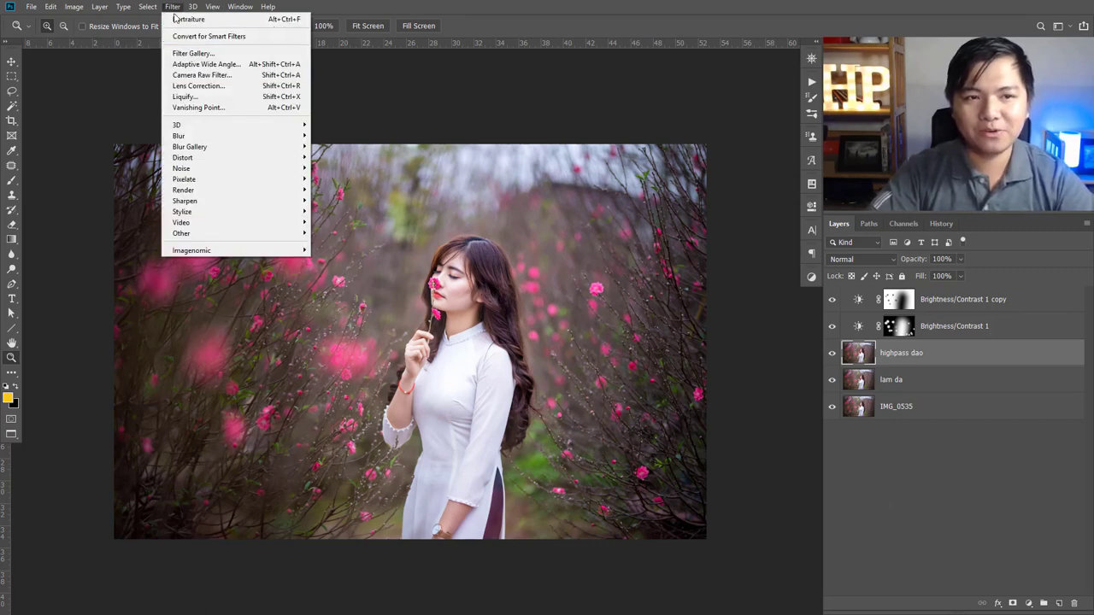
pyautogui.moveTo(283, 237)
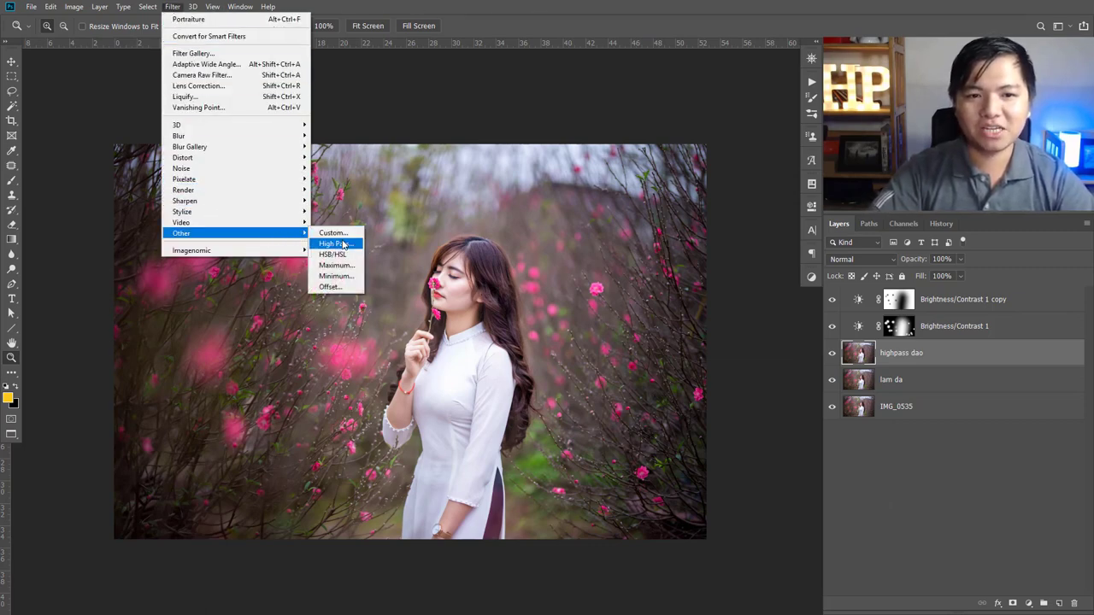
pyautogui.click(333, 244)
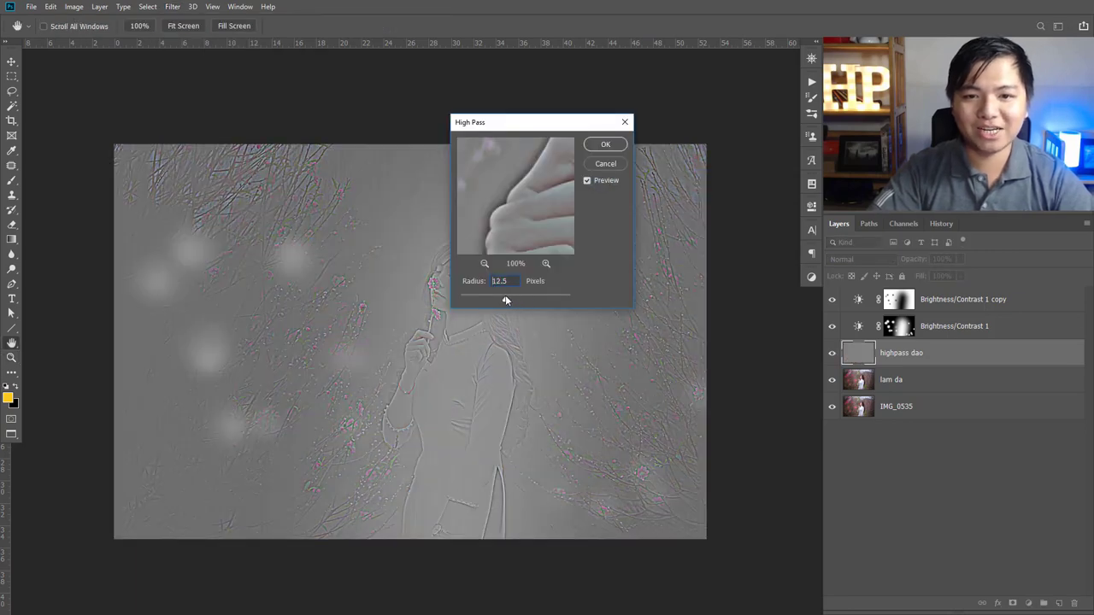
pyautogui.moveTo(507, 301); pyautogui.dragTo(511, 302)
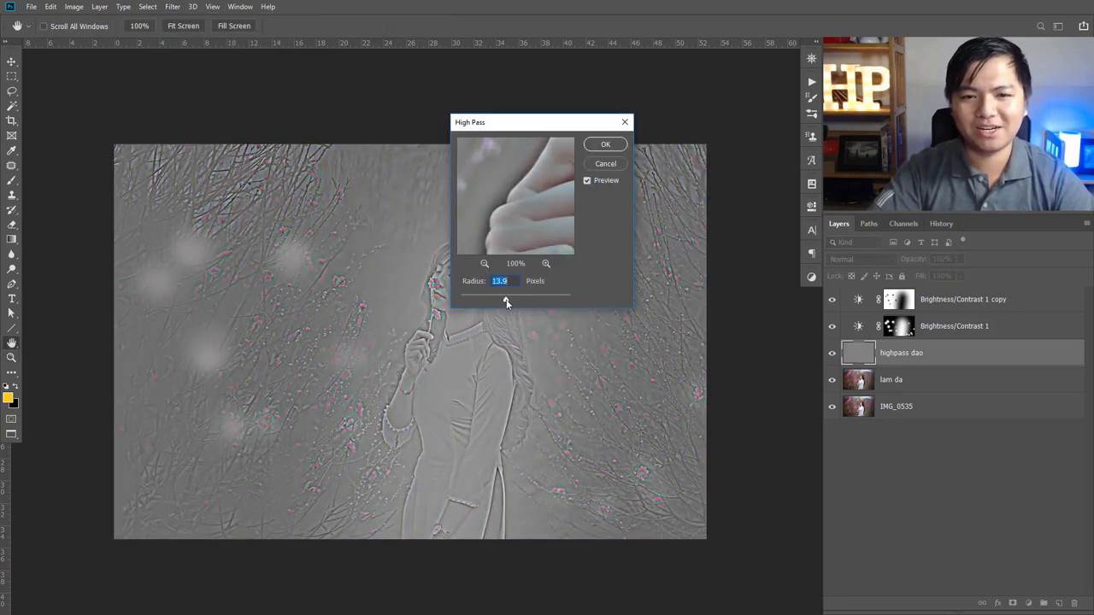
pyautogui.moveTo(513, 132); pyautogui.dragTo(590, 133)
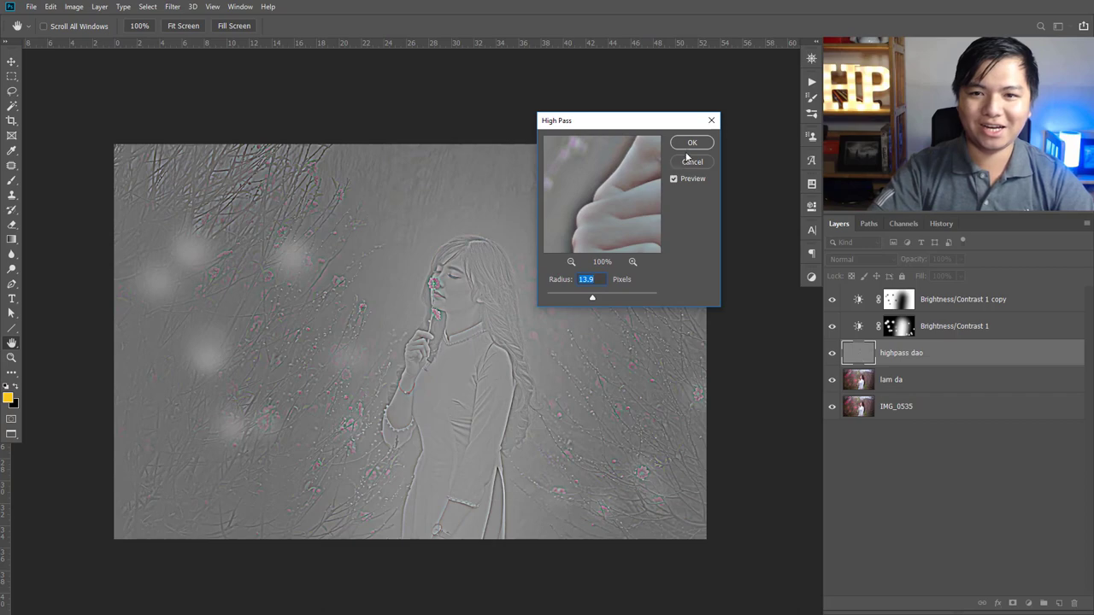
pyautogui.moveTo(593, 298); pyautogui.dragTo(596, 296)
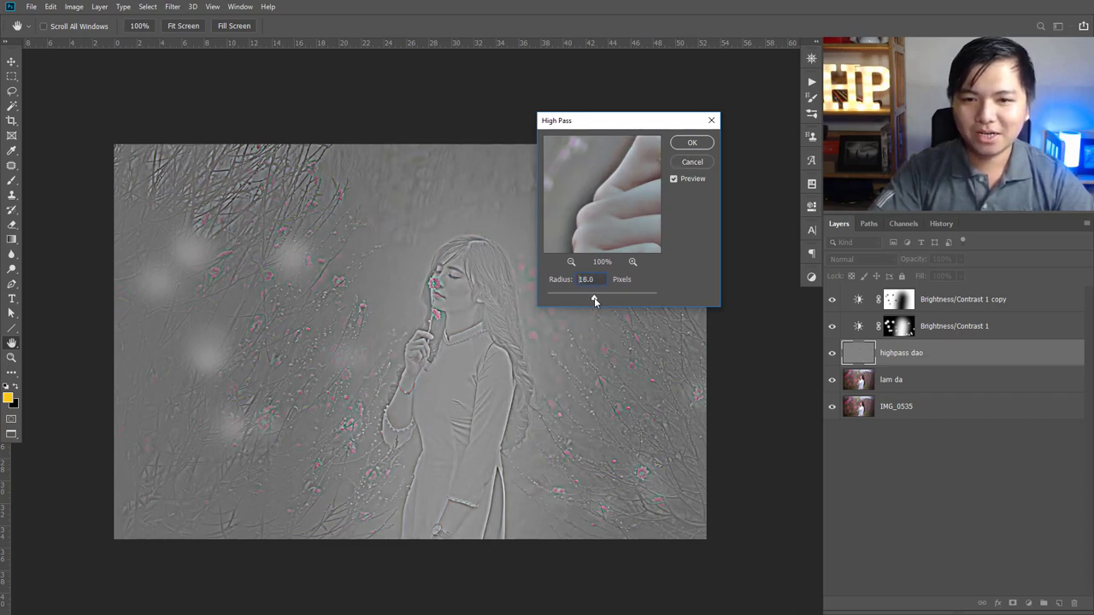
pyautogui.click(691, 145)
# Set the highpass dao layer's blend mode to Soft Light.
pyautogui.press('z')
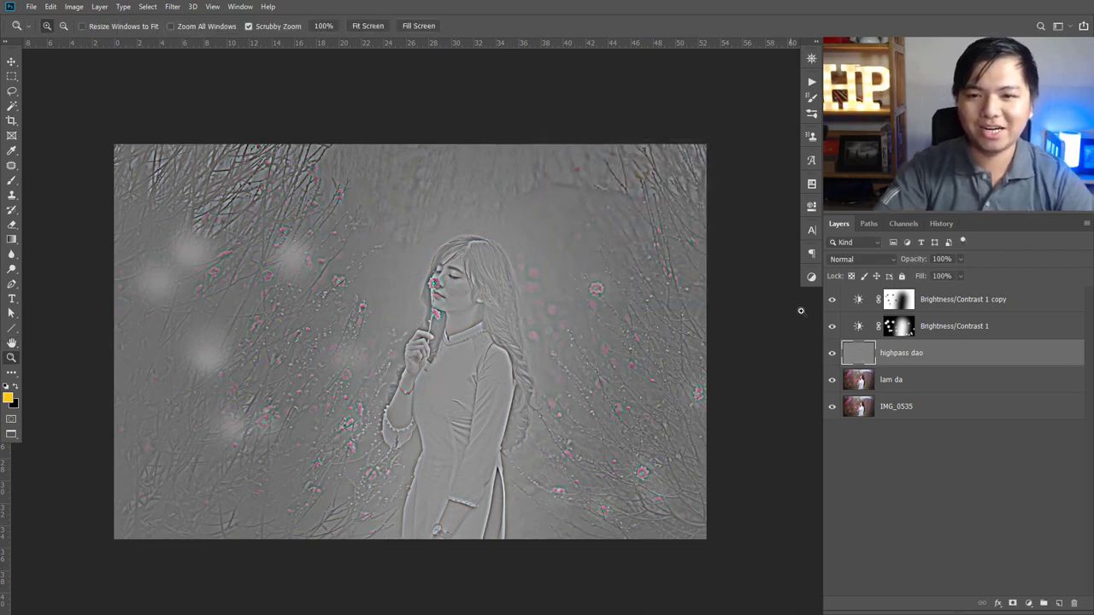
pyautogui.click(863, 260)
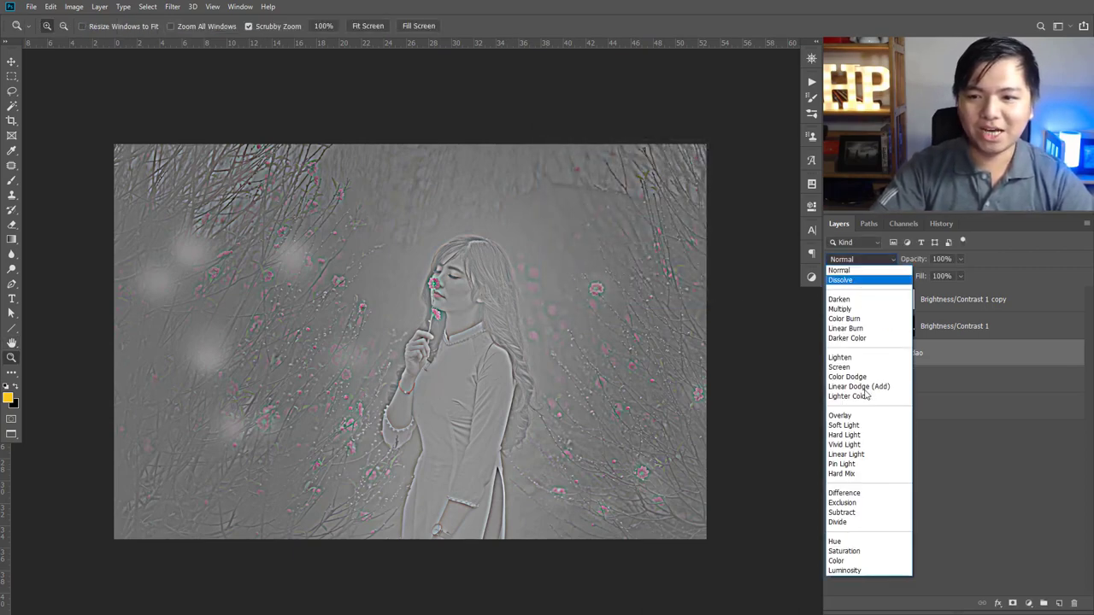
pyautogui.click(865, 412)
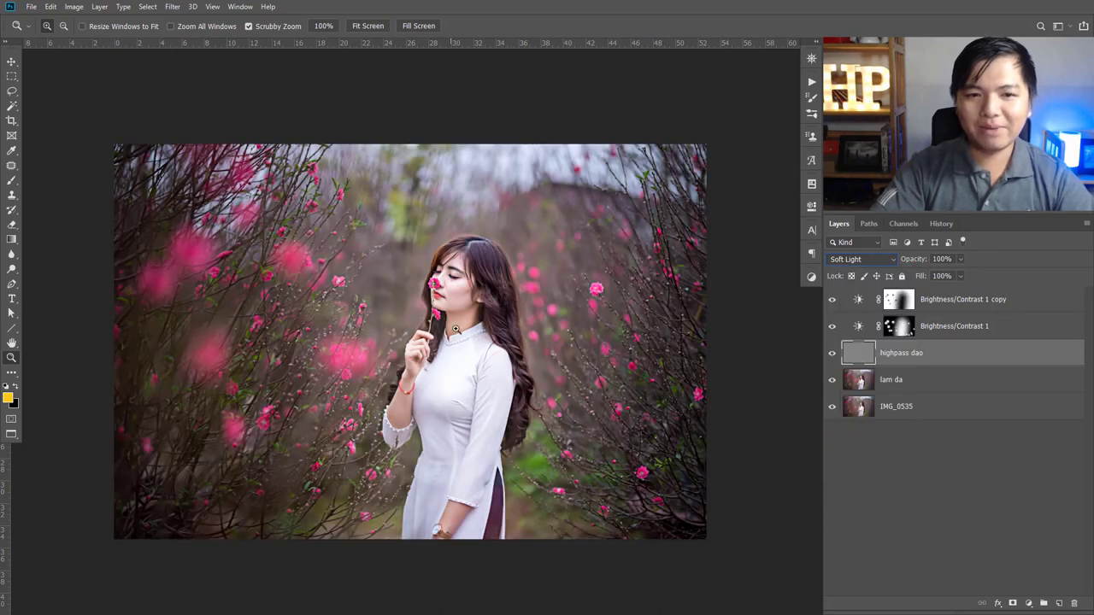
# Inspect the face up close, then fade the High Pass filter to 57% opacity.
pyautogui.moveTo(455, 283); pyautogui.dragTo(918, 422)
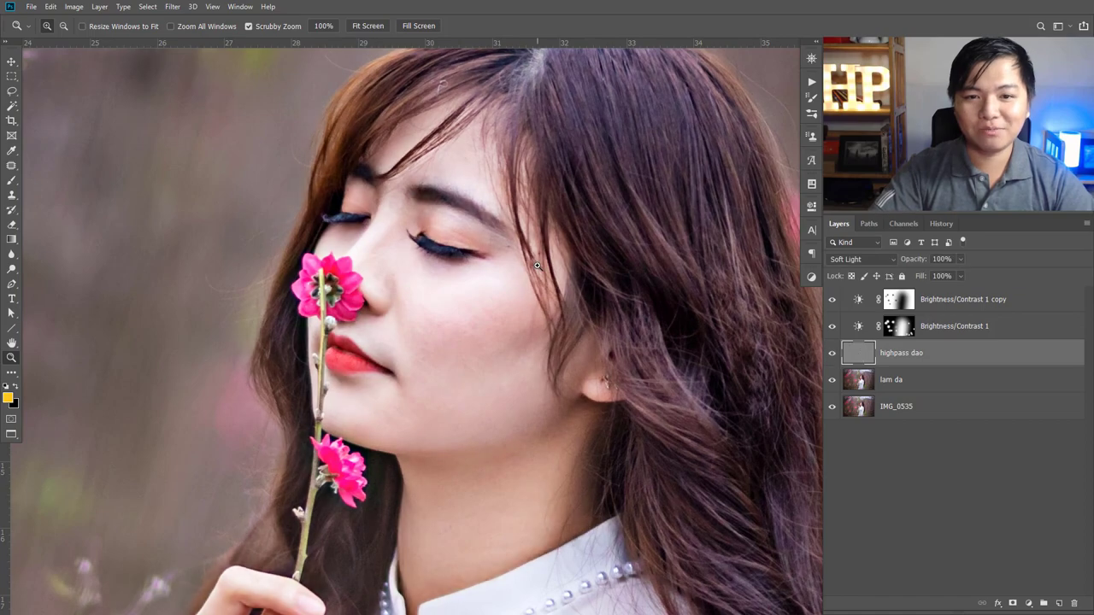
pyautogui.moveTo(521, 271); pyautogui.dragTo(467, 268)
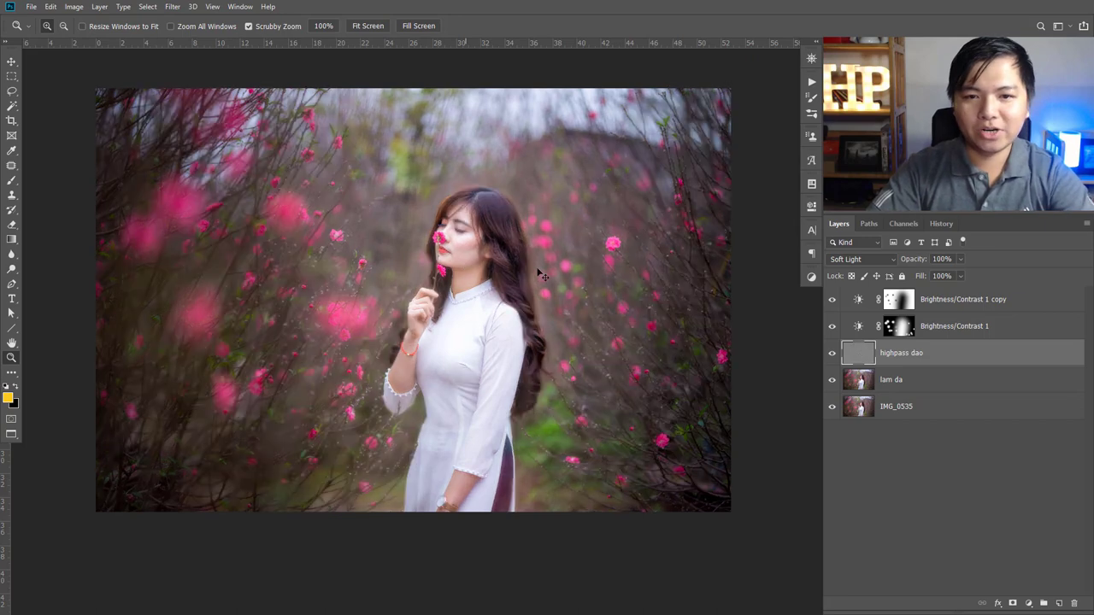
pyautogui.click(448, 250)
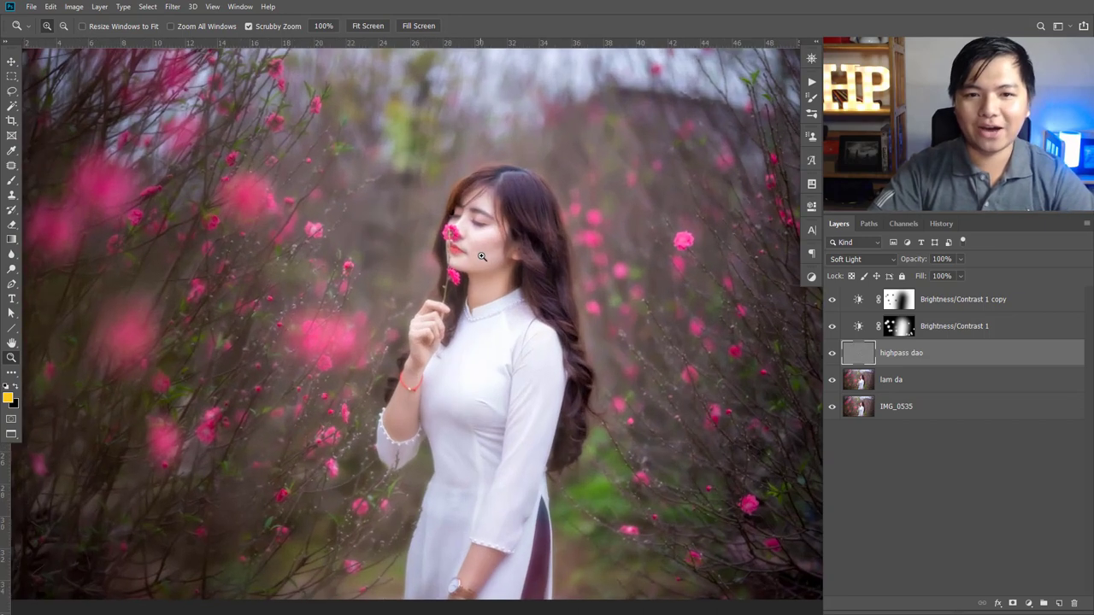
pyautogui.keyDown('alt'); pyautogui.click(461, 249); pyautogui.keyUp('alt')
pyautogui.moveTo(500, 247); pyautogui.dragTo(488, 248)
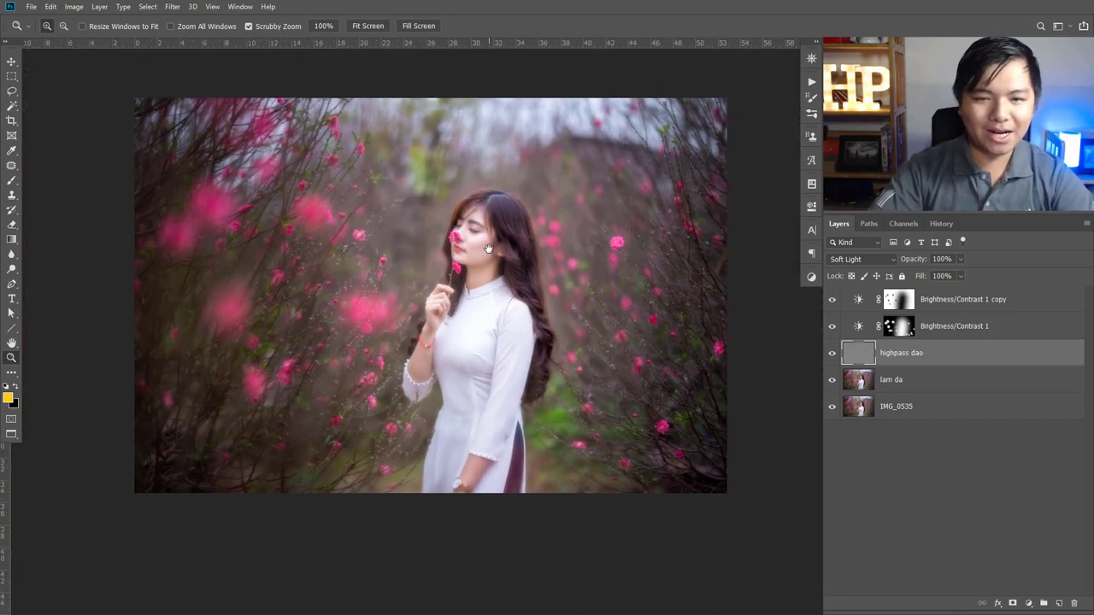
pyautogui.hotkey('ctrl', 'shift', 'f')
pyautogui.moveTo(560, 195); pyautogui.dragTo(523, 195)
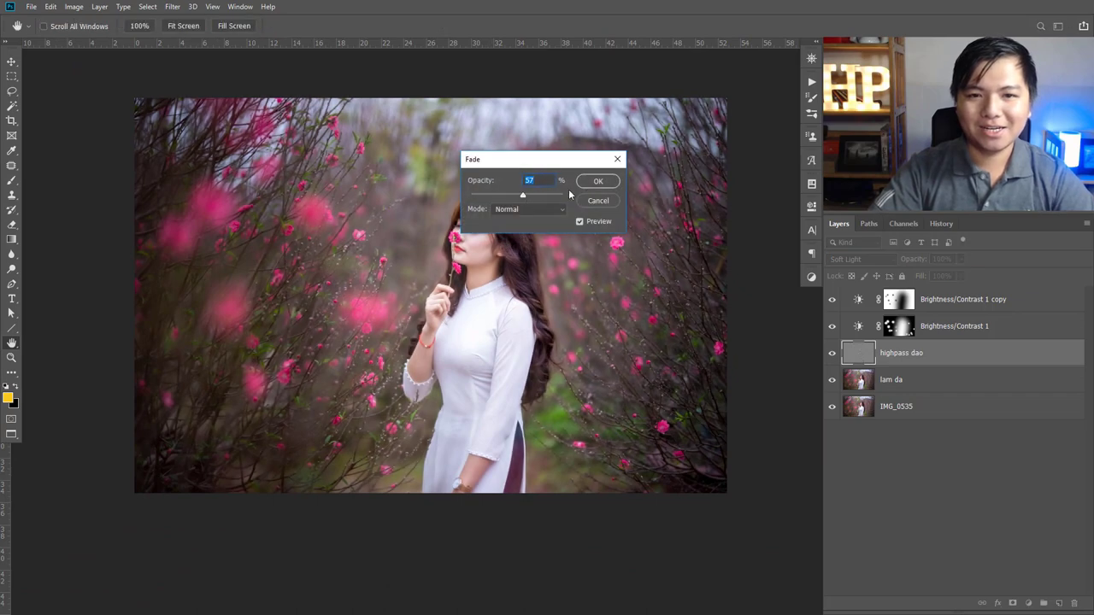
pyautogui.press('Return')
pyautogui.click(493, 248)
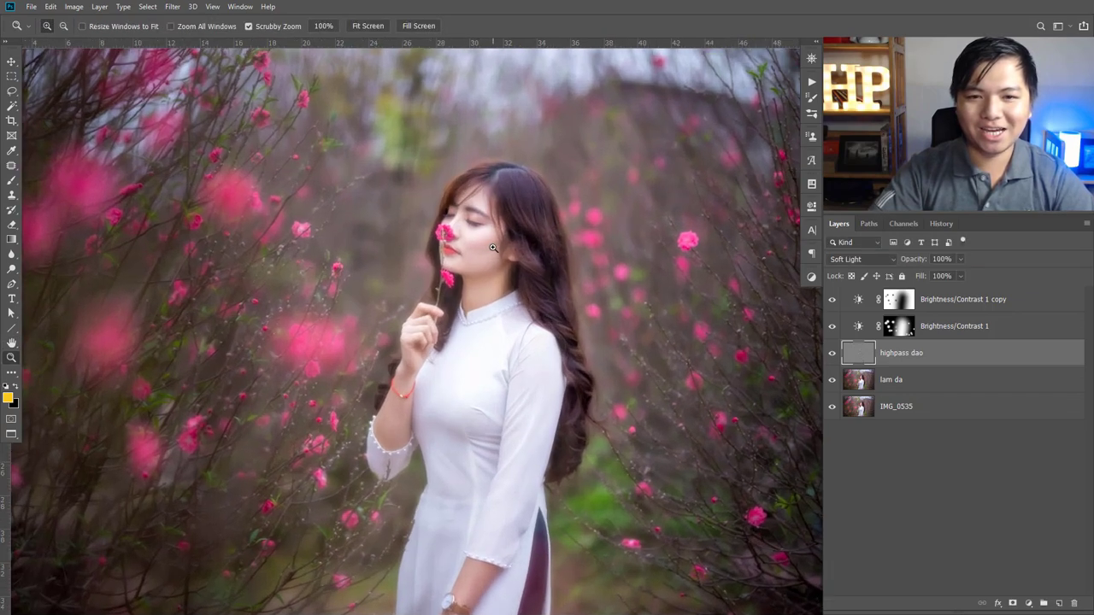
pyautogui.keyDown('alt'); pyautogui.click(493, 248); pyautogui.keyUp('alt')
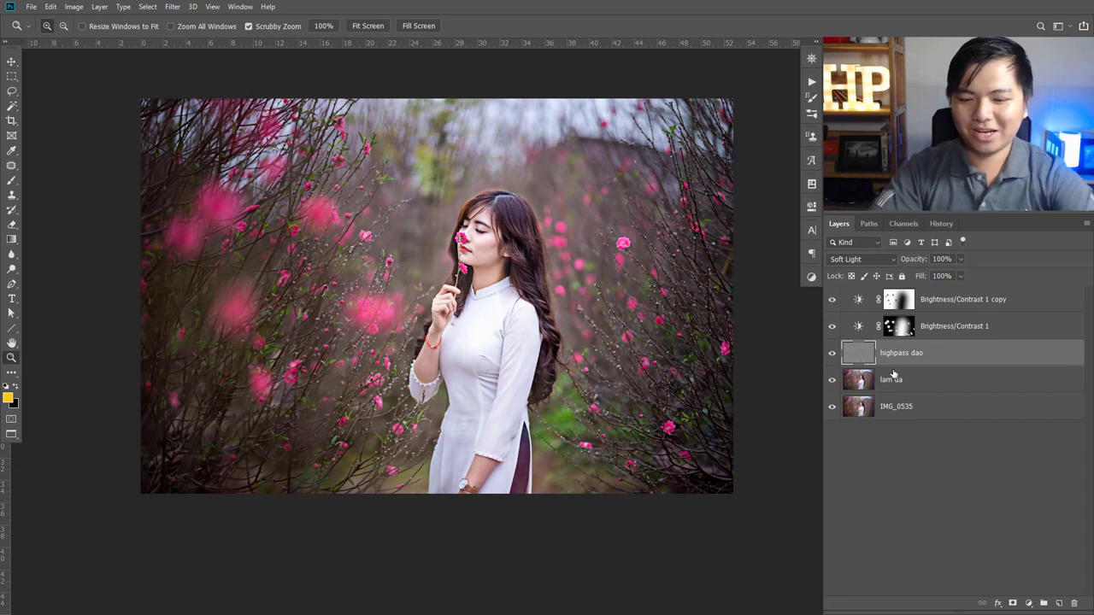
# Remove the old highpass dao layer and name a new lam da duplicate 'highpass dao'.
pyautogui.hotkey('ctrl', 'e')
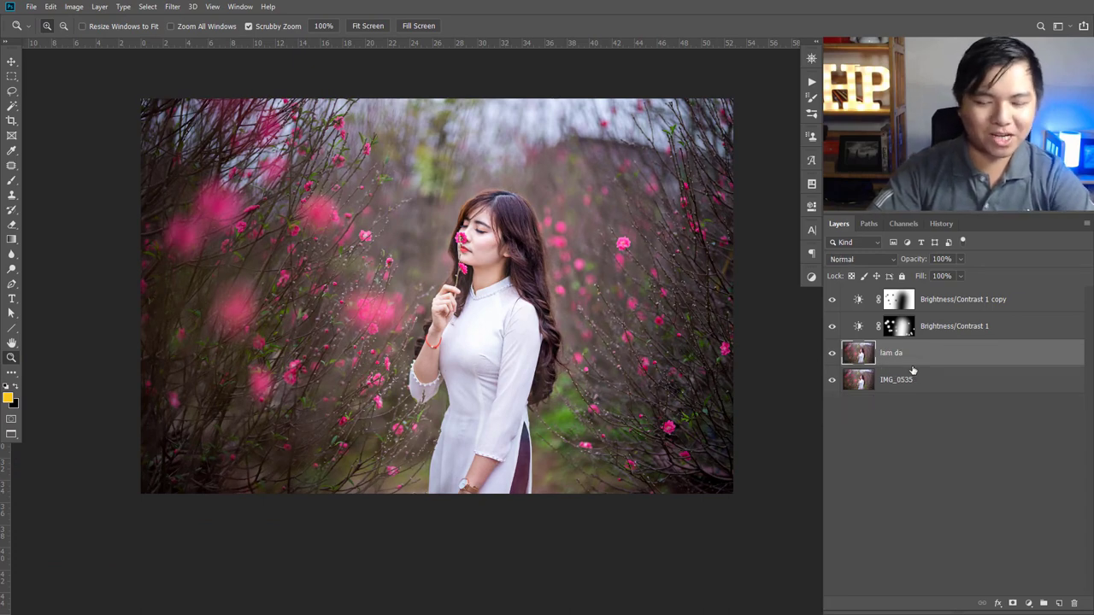
pyautogui.hotkey('ctrl', 'j')
pyautogui.doubleClick(905, 354)
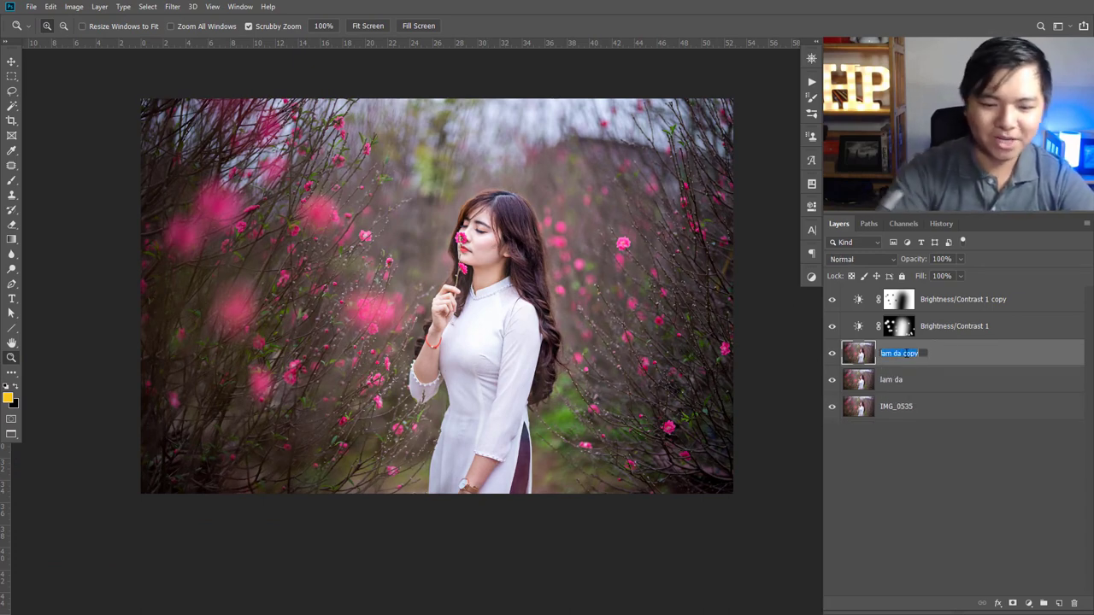
pyautogui.write('highpass dao')
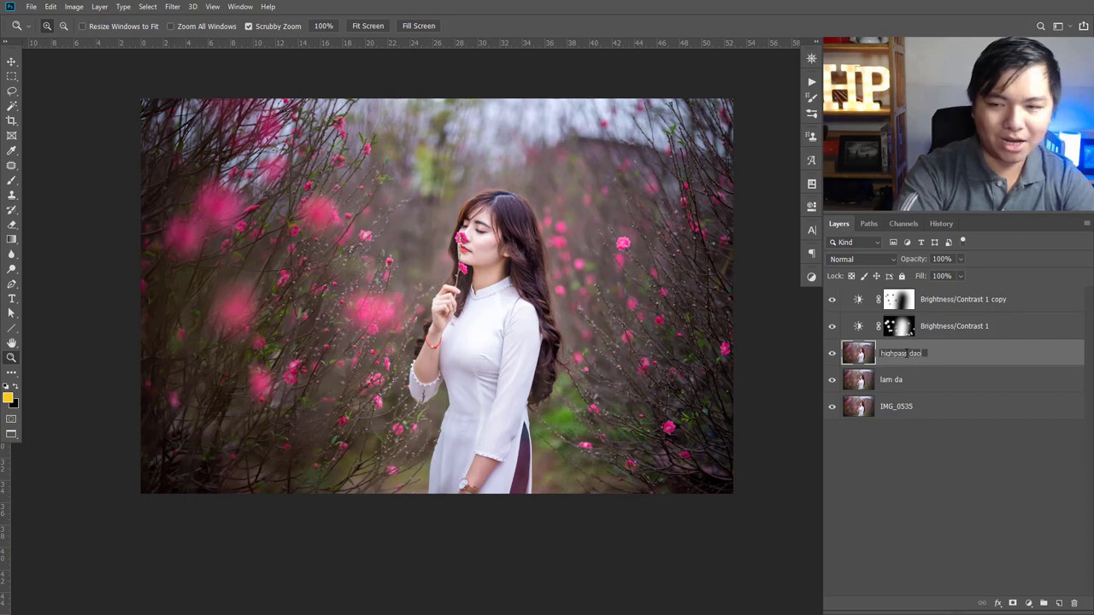
pyautogui.press('Return')
# Convert the new highpass dao layer to a Smart Object.
pyautogui.rightClick(906, 354)
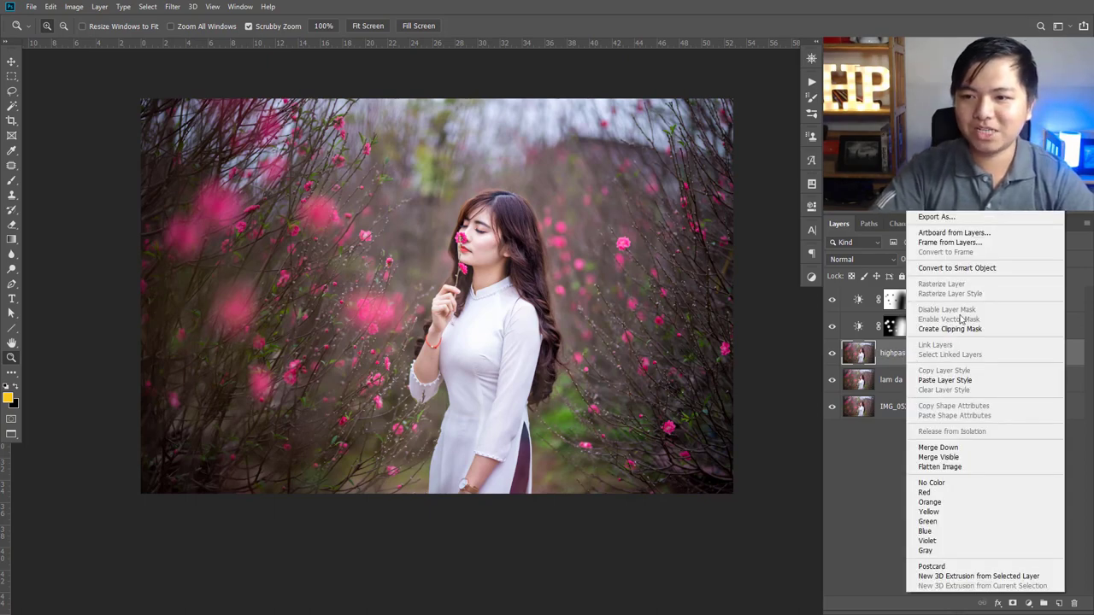
pyautogui.rightClick(894, 359)
pyautogui.rightClick(891, 355)
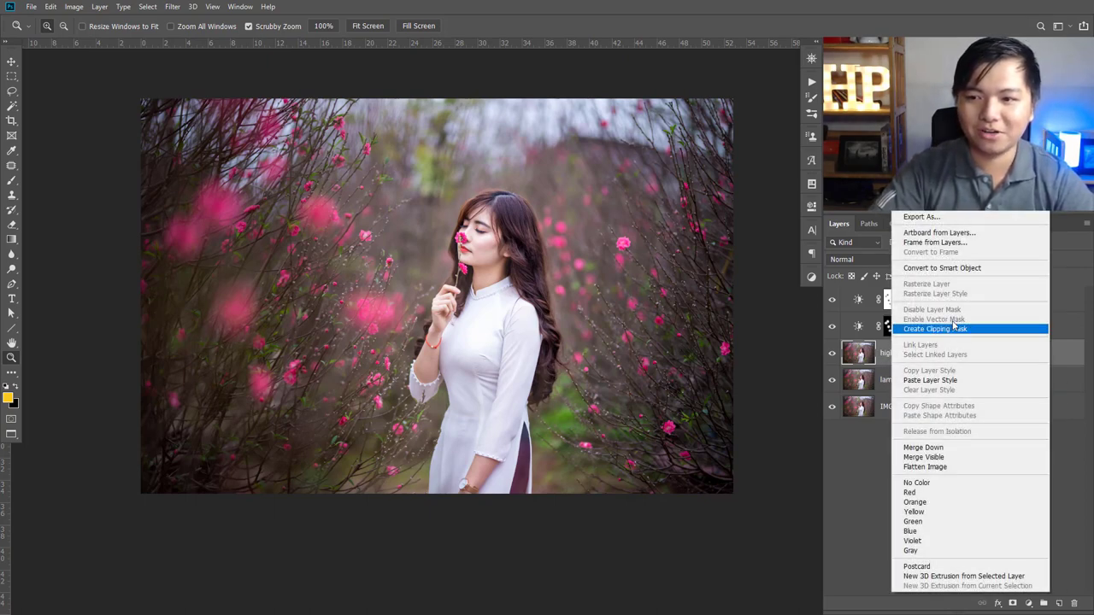
pyautogui.click(976, 272)
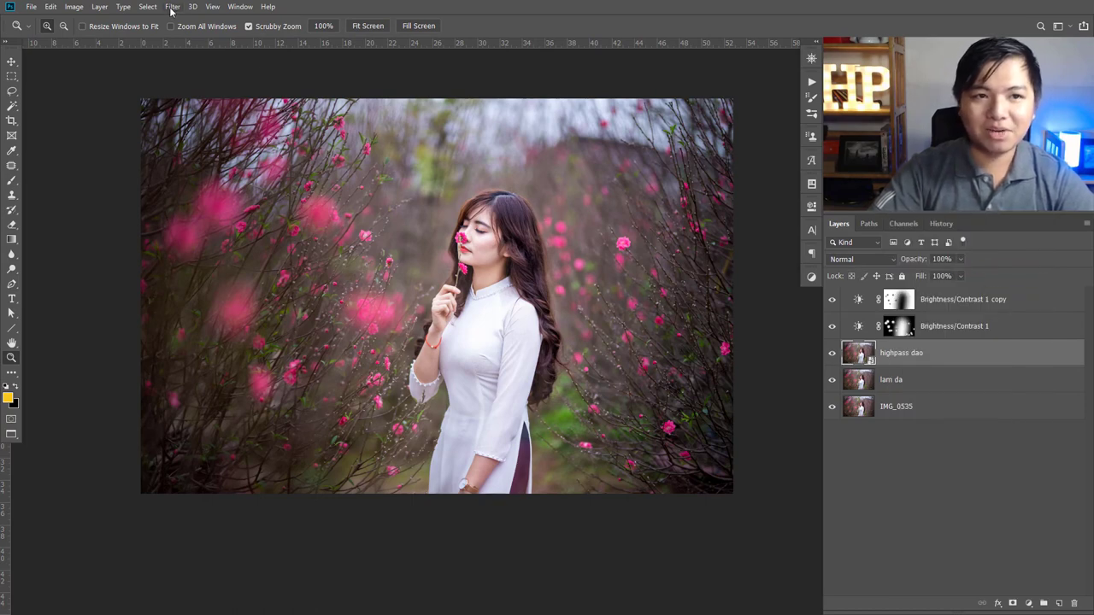
# Apply a High Pass smart filter with a radius of about 9 pixels.
pyautogui.click(172, 7)
pyautogui.moveTo(248, 235)
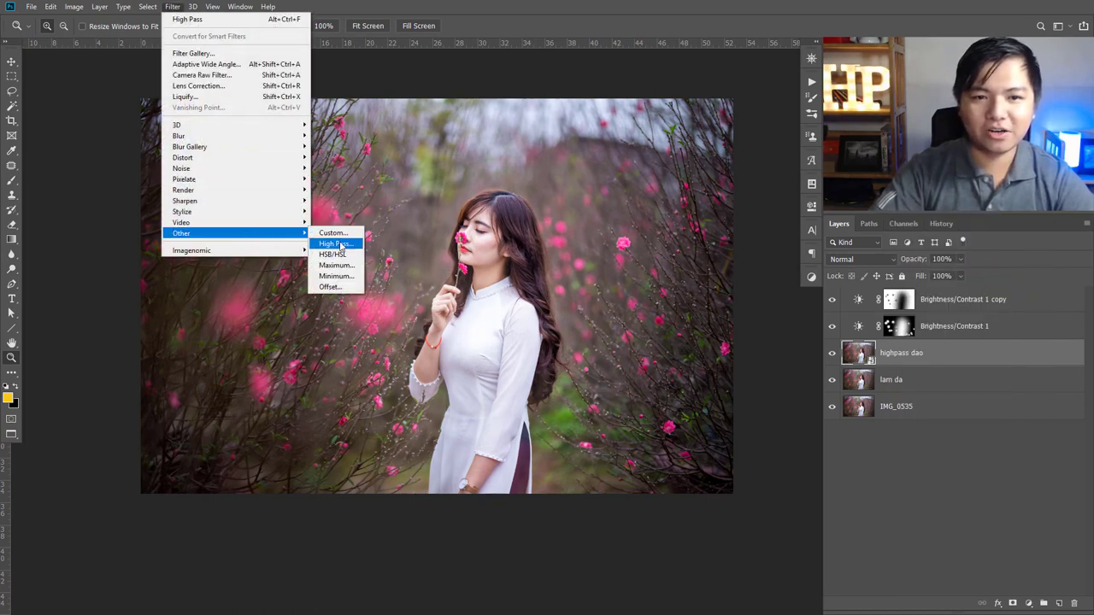
pyautogui.click(335, 244)
pyautogui.moveTo(590, 299); pyautogui.dragTo(592, 298)
pyautogui.click(700, 149)
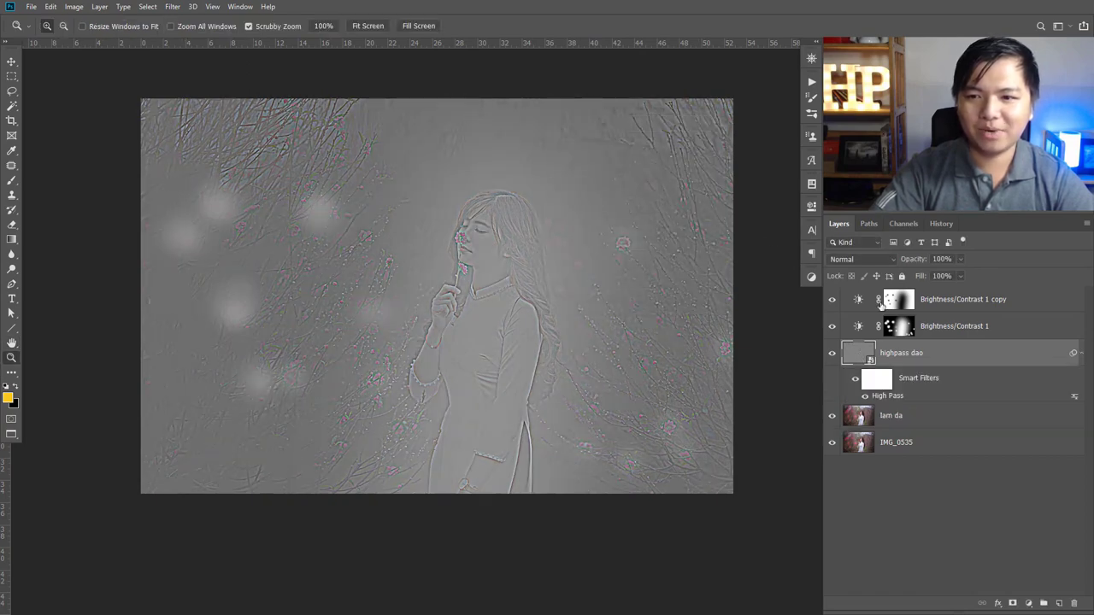
# Blend the highpass dao layer in Soft Light and add an Invert filter.
pyautogui.click(862, 259)
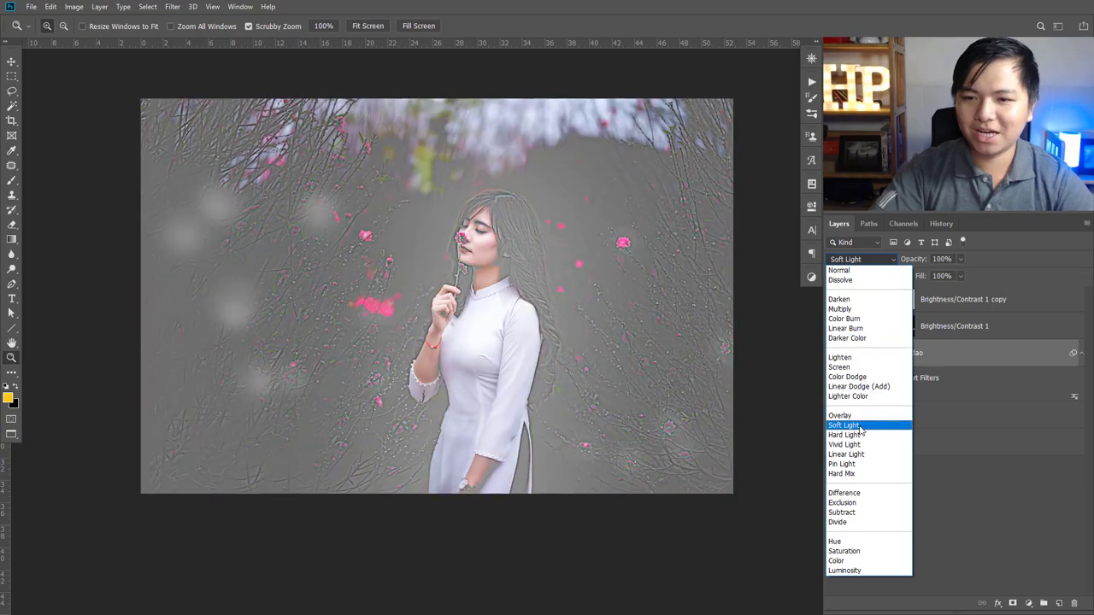
pyautogui.click(861, 425)
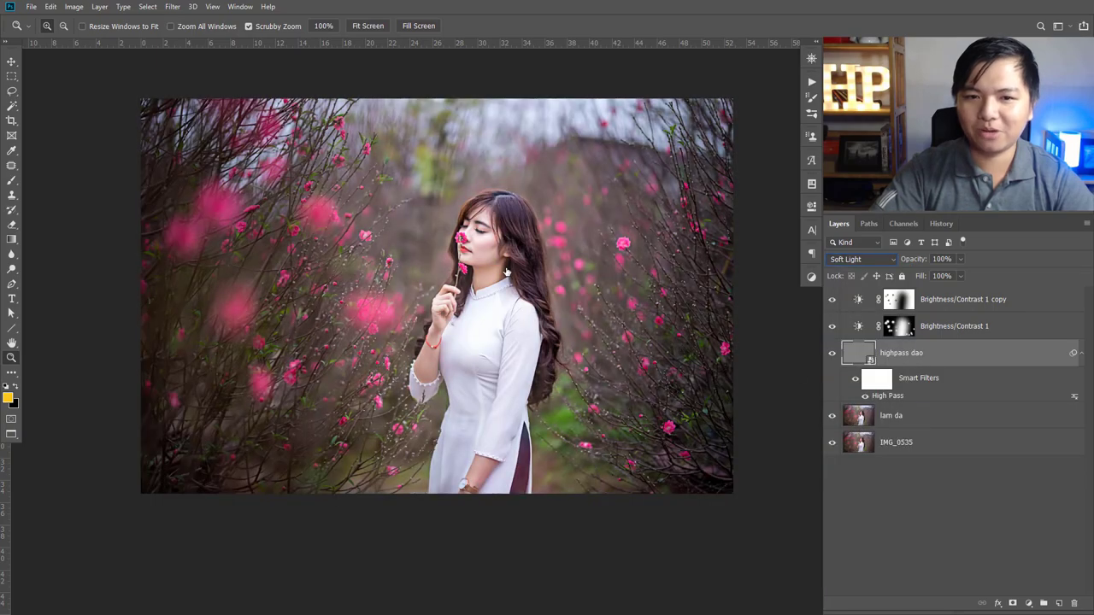
pyautogui.hotkey('ctrl', 'i')
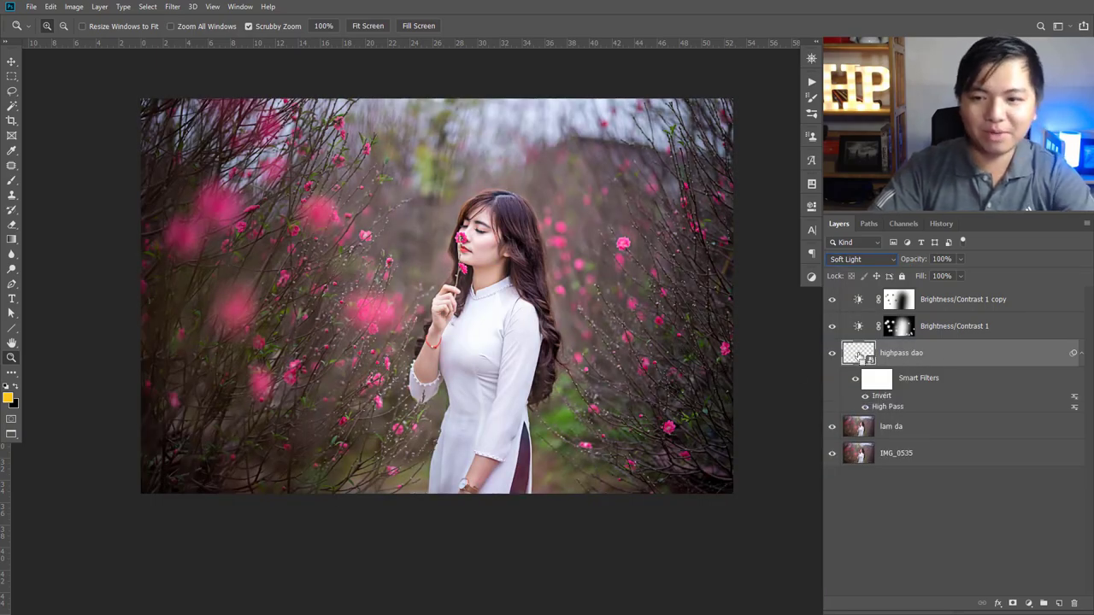
pyautogui.moveTo(482, 234)
pyautogui.mouseDown()
pyautogui.moveTo(519, 239)
pyautogui.moveTo(483, 244)
pyautogui.mouseUp()
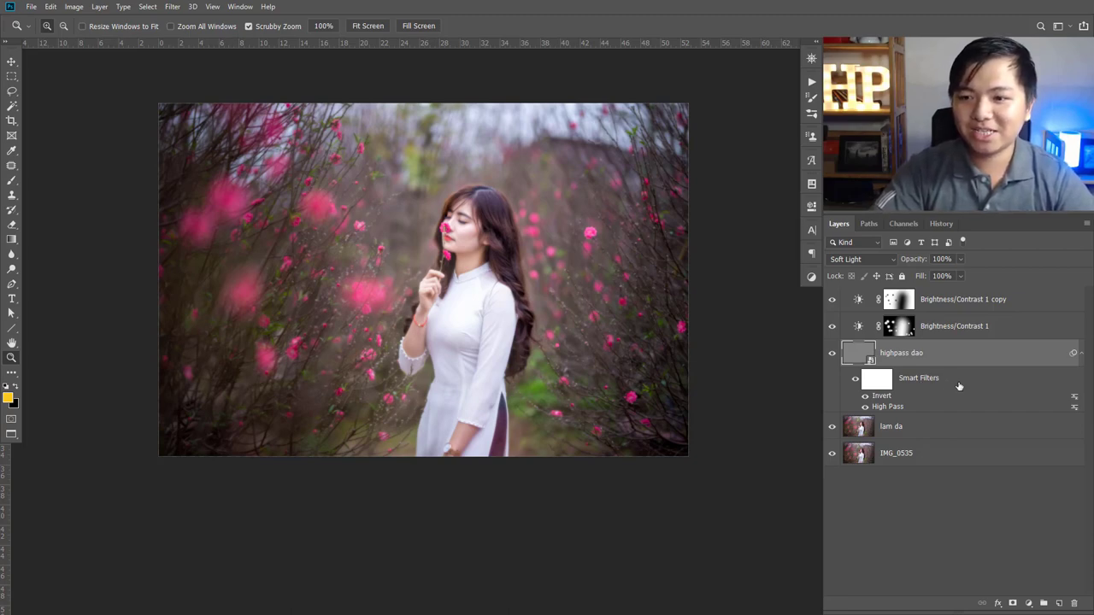
# Change the High Pass smart filter radius to 10 pixels and check the face up close.
pyautogui.doubleClick(905, 409)
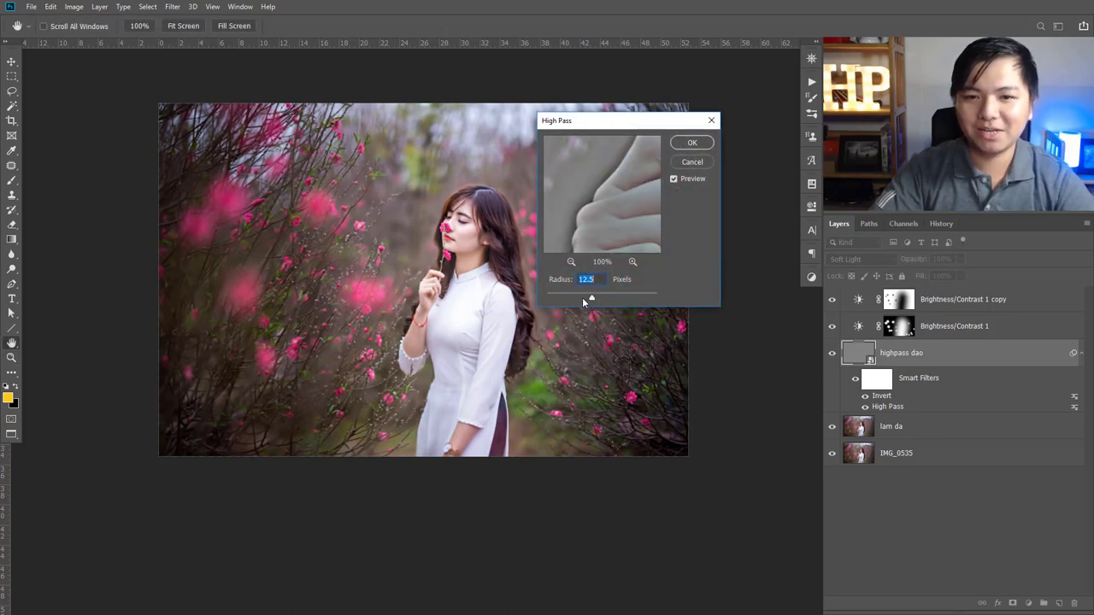
pyautogui.moveTo(584, 299)
pyautogui.mouseDown()
pyautogui.moveTo(618, 297)
pyautogui.moveTo(583, 298)
pyautogui.moveTo(594, 299)
pyautogui.mouseUp()
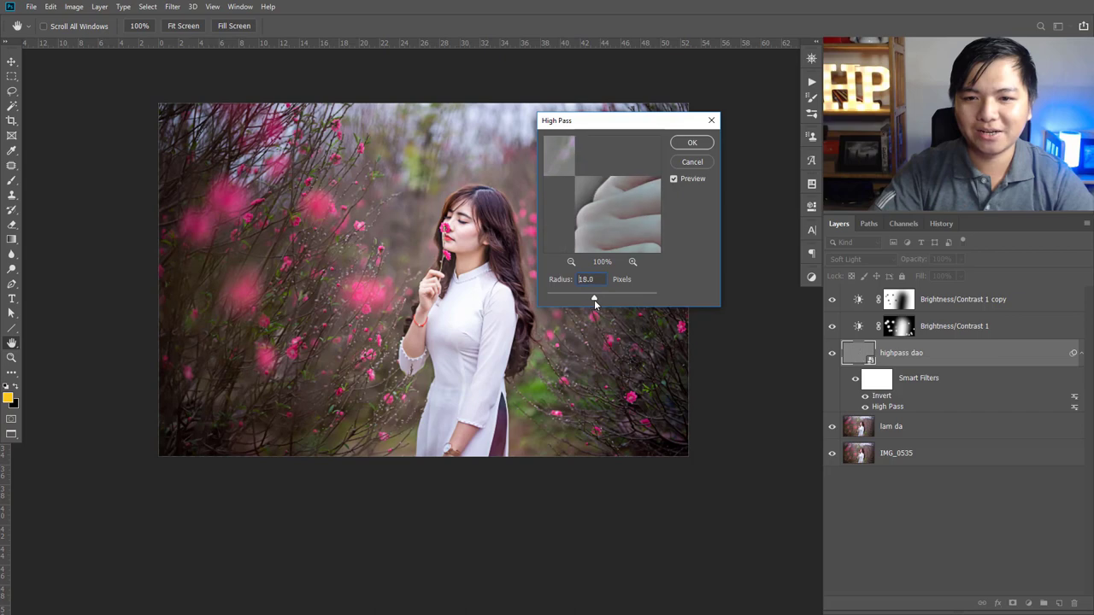
pyautogui.press('Return')
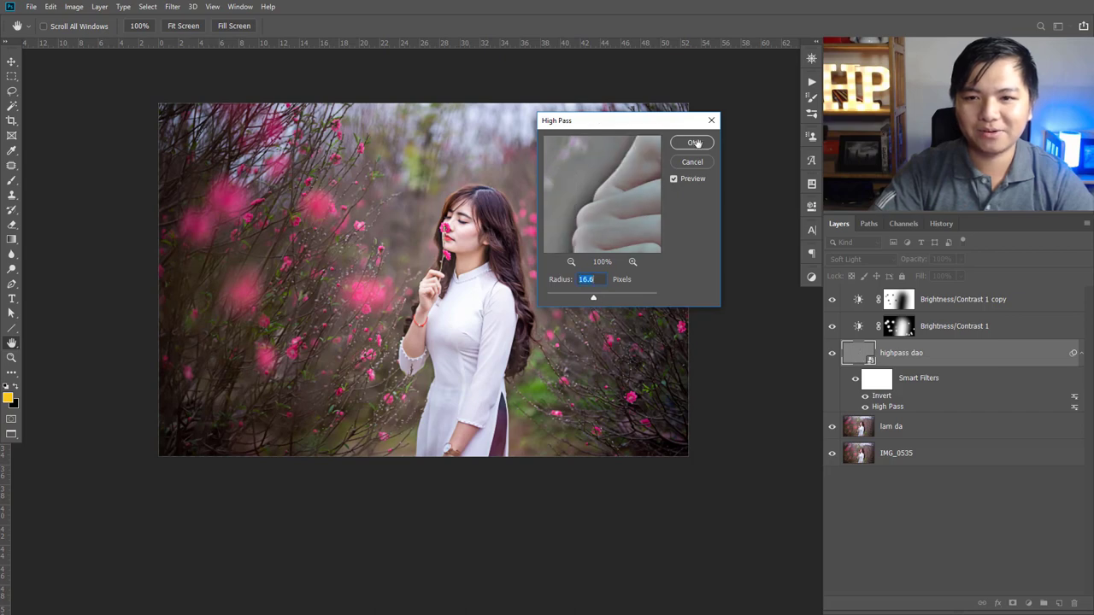
pyautogui.press('z')
pyautogui.click(468, 226)
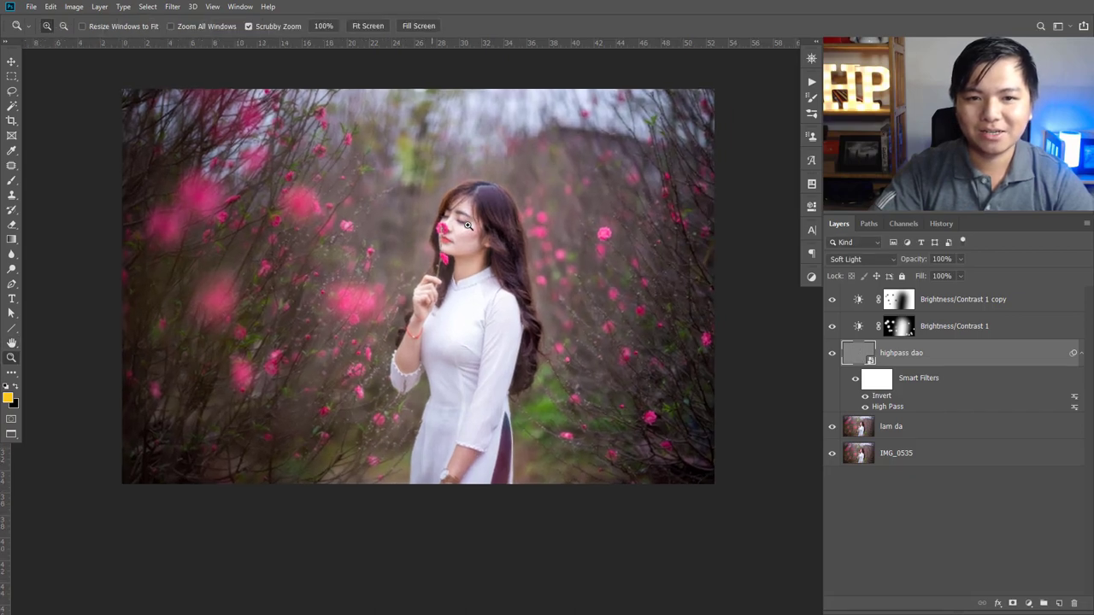
pyautogui.doubleClick(889, 407)
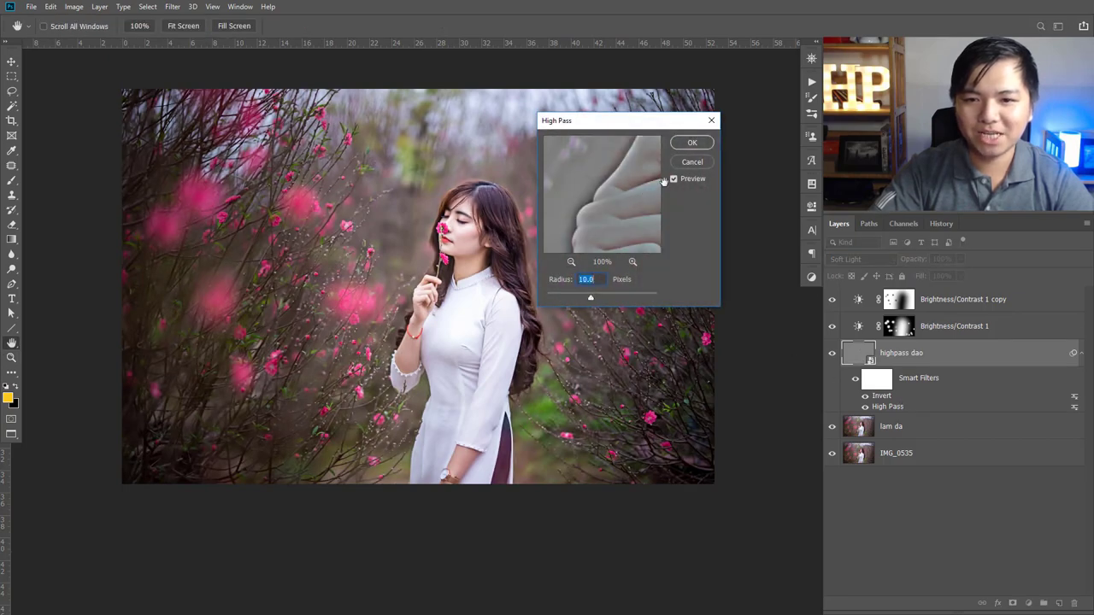
pyautogui.click(693, 142)
pyautogui.moveTo(488, 238); pyautogui.dragTo(542, 227)
pyautogui.keyDown('alt'); pyautogui.click(541, 226); pyautogui.keyUp('alt')
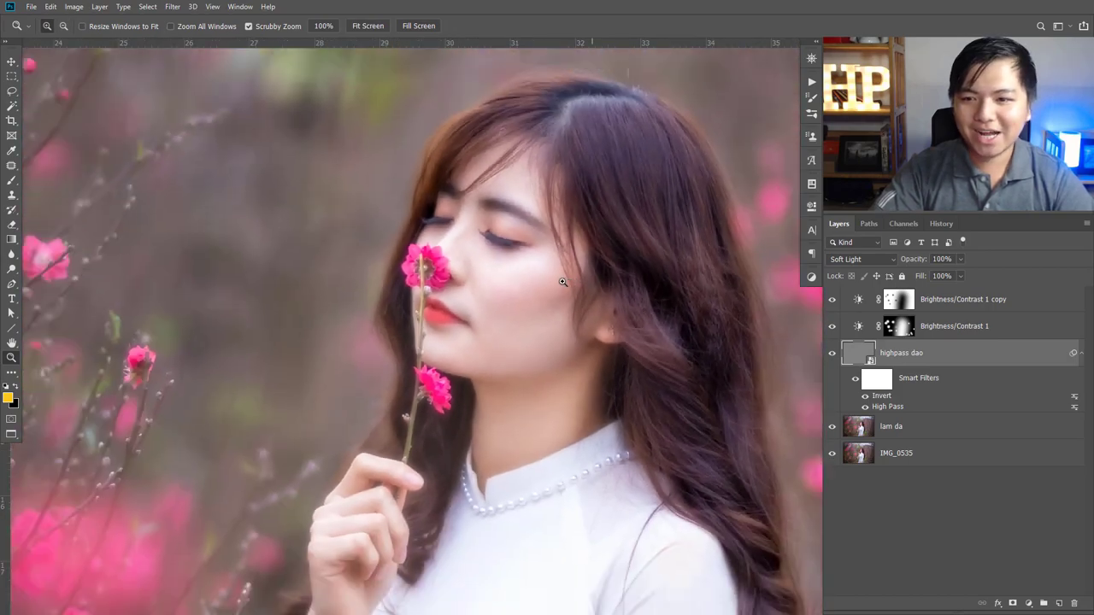
# Add a white layer mask to the highpass dao layer.
pyautogui.click(882, 382)
pyautogui.click(904, 357)
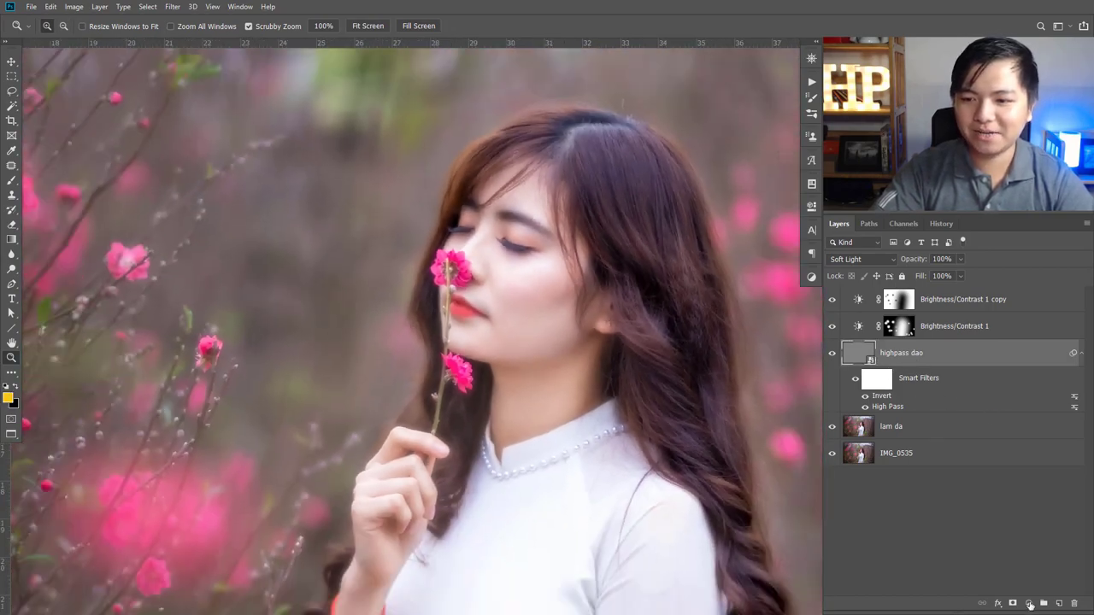
pyautogui.click(1013, 604)
# Paint black over the face on the highpass dao mask with a 700 px, 74% flow brush.
pyautogui.keyDown('alt'); pyautogui.click(548, 281); pyautogui.keyUp('alt')
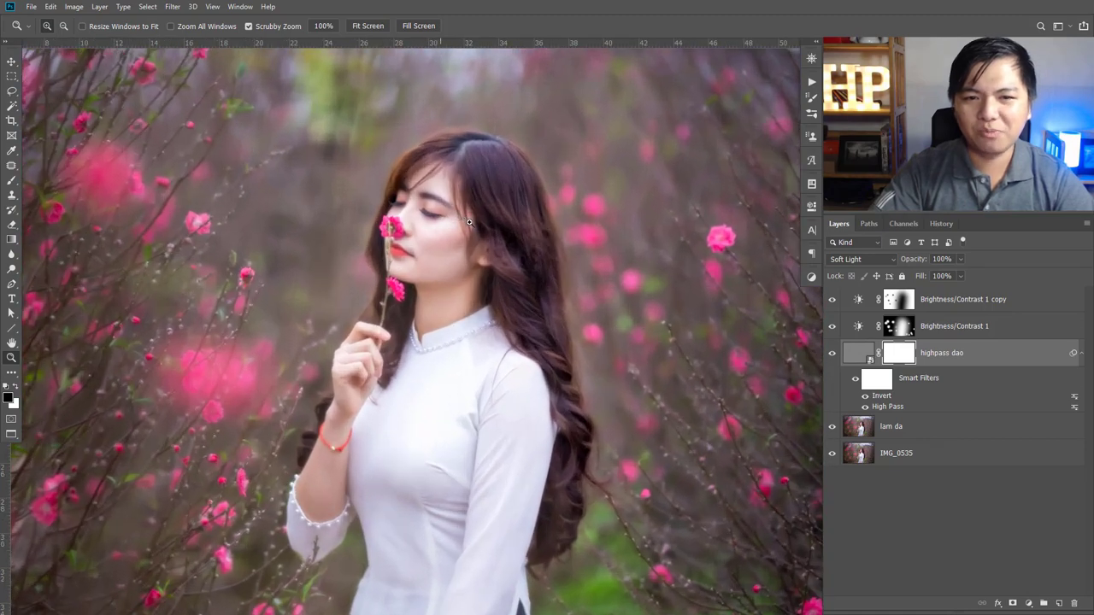
pyautogui.click(500, 234)
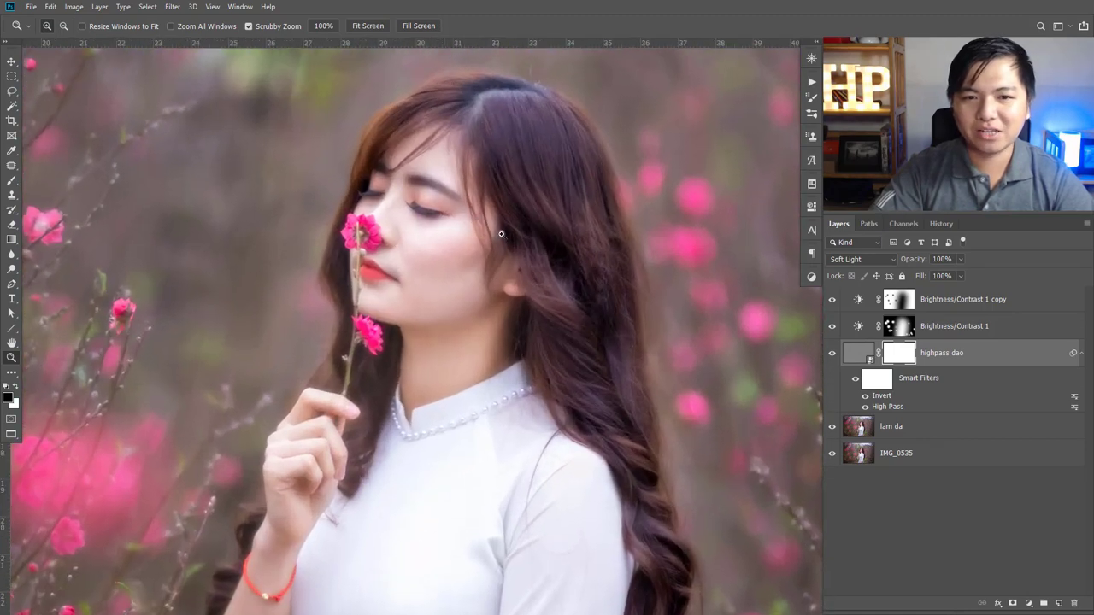
pyautogui.click(11, 181)
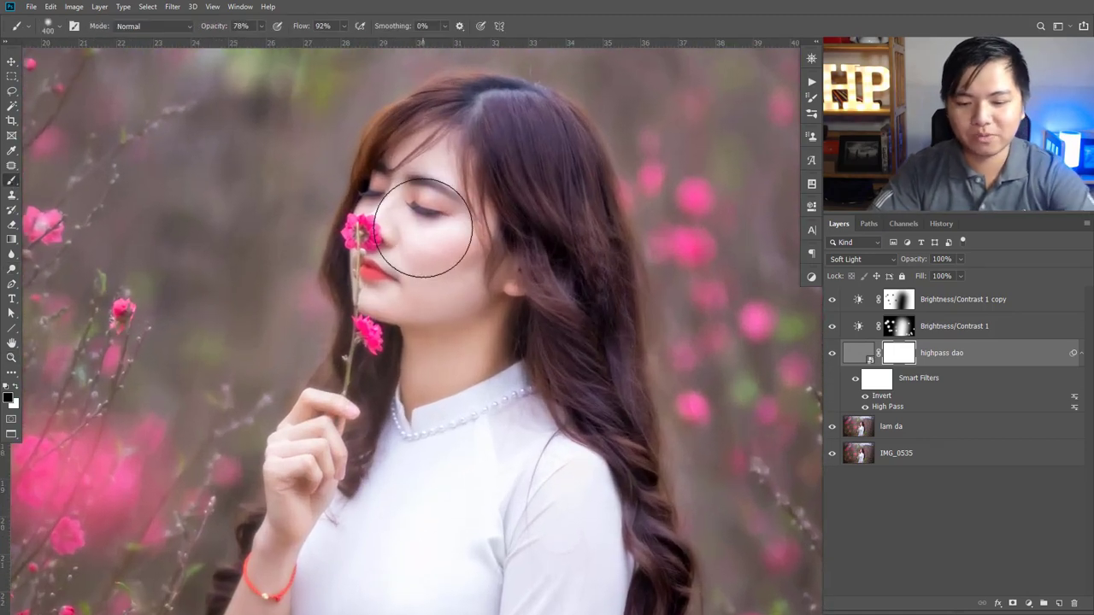
pyautogui.press(']')
pyautogui.press(']')
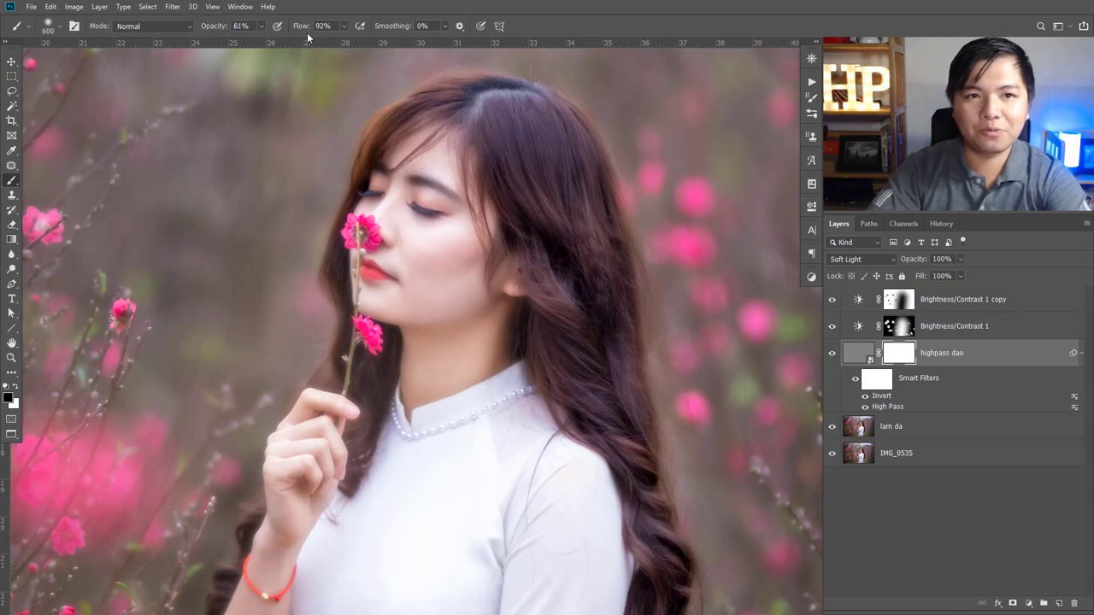
pyautogui.press(']')
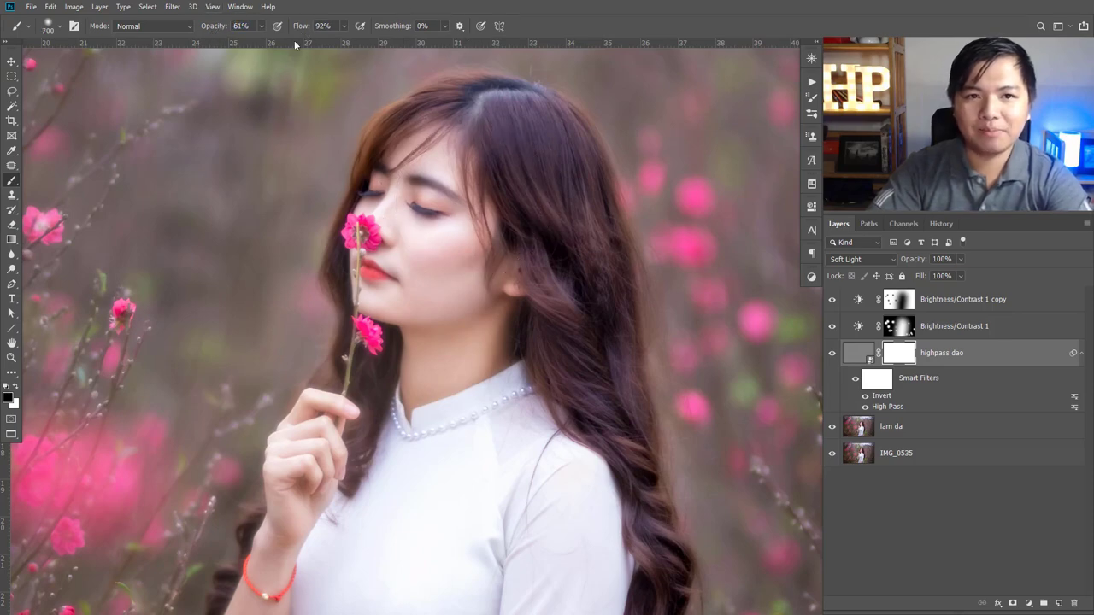
pyautogui.moveTo(301, 29); pyautogui.dragTo(285, 30)
pyautogui.click(916, 363)
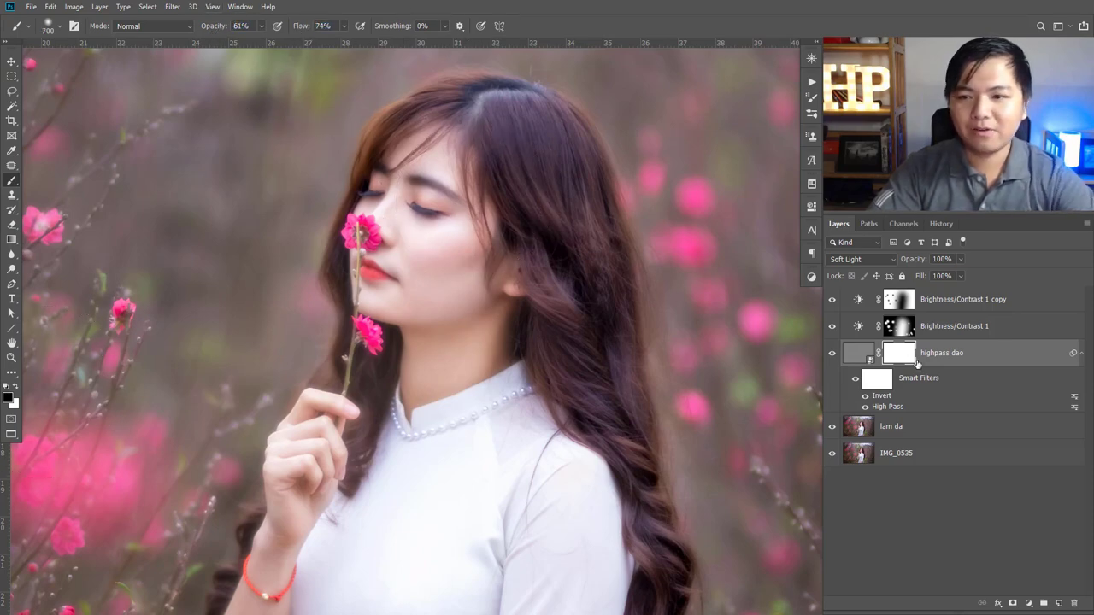
pyautogui.moveTo(439, 248)
pyautogui.mouseDown()
pyautogui.moveTo(451, 281)
pyautogui.moveTo(426, 219)
pyautogui.mouseUp()
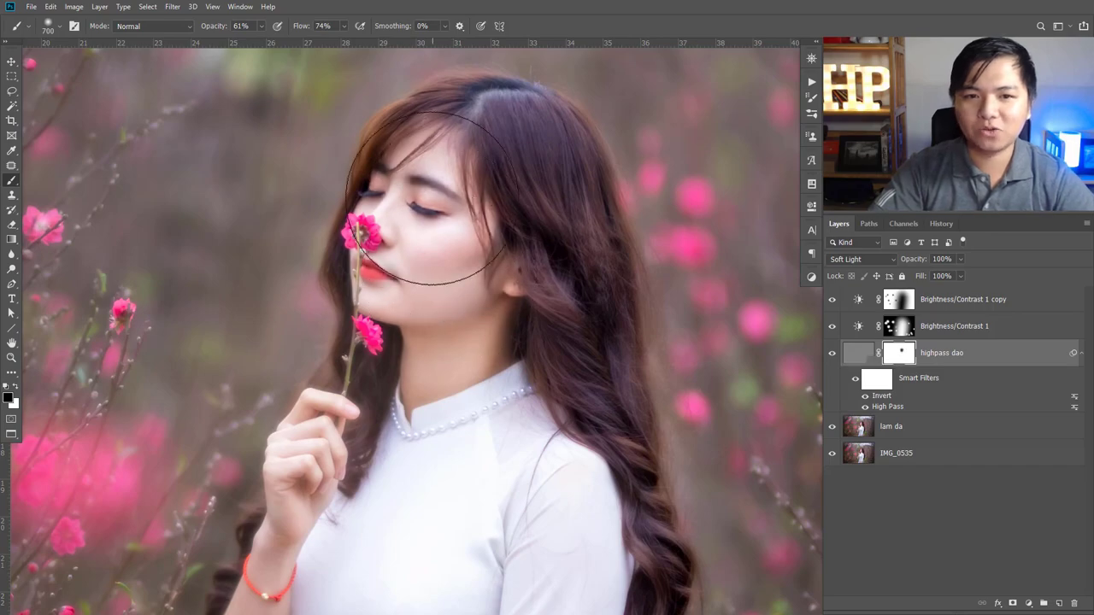
# Zoom in to inspect the face, then fit the whole photo on screen.
pyautogui.scroll(-2, 440, 517)
pyautogui.press('z')
pyautogui.hotkey('ctrl', '0')
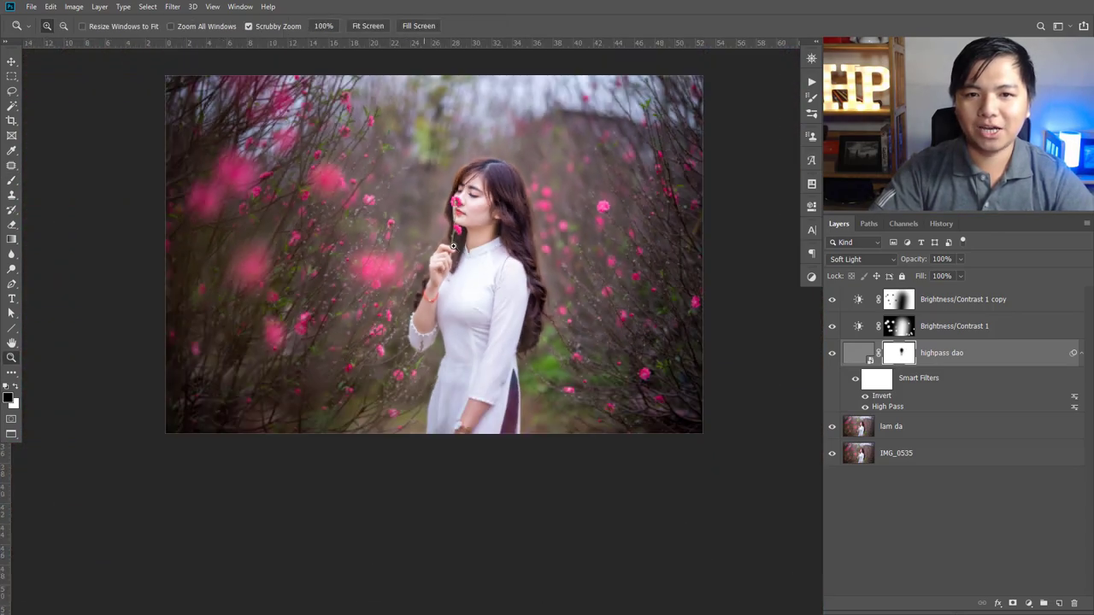
pyautogui.click(477, 219)
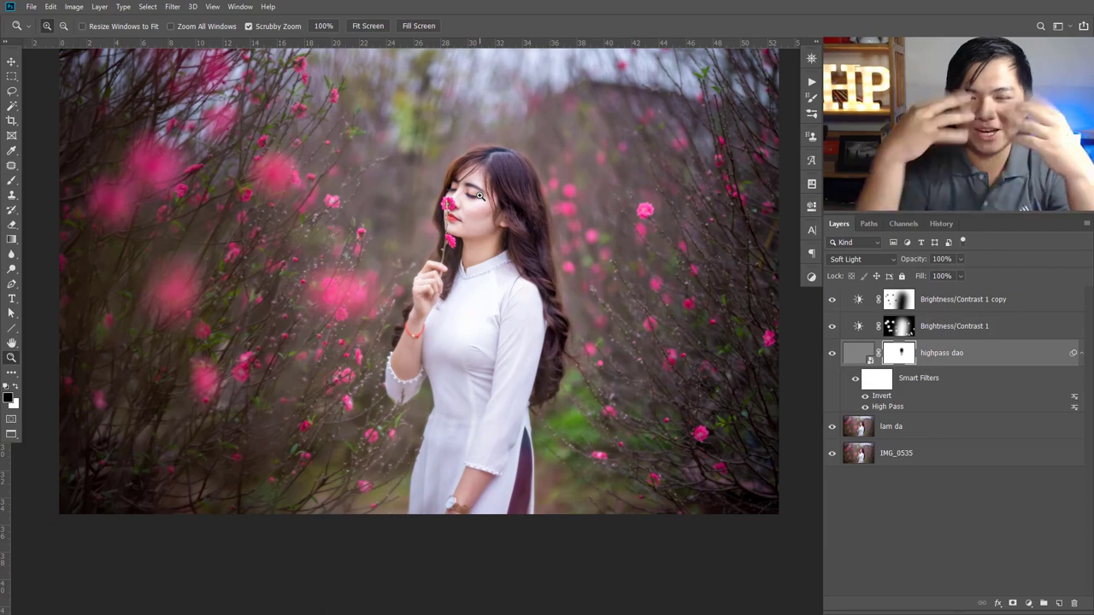
pyautogui.click(479, 196)
pyautogui.click(479, 196)
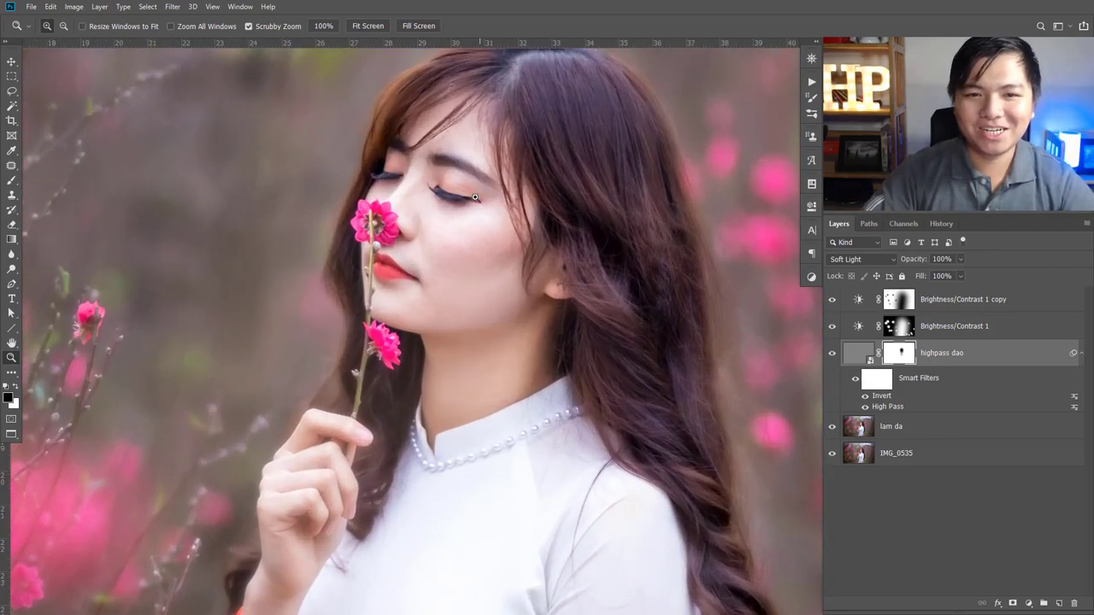
pyautogui.rightClick(464, 198)
pyautogui.click(491, 209)
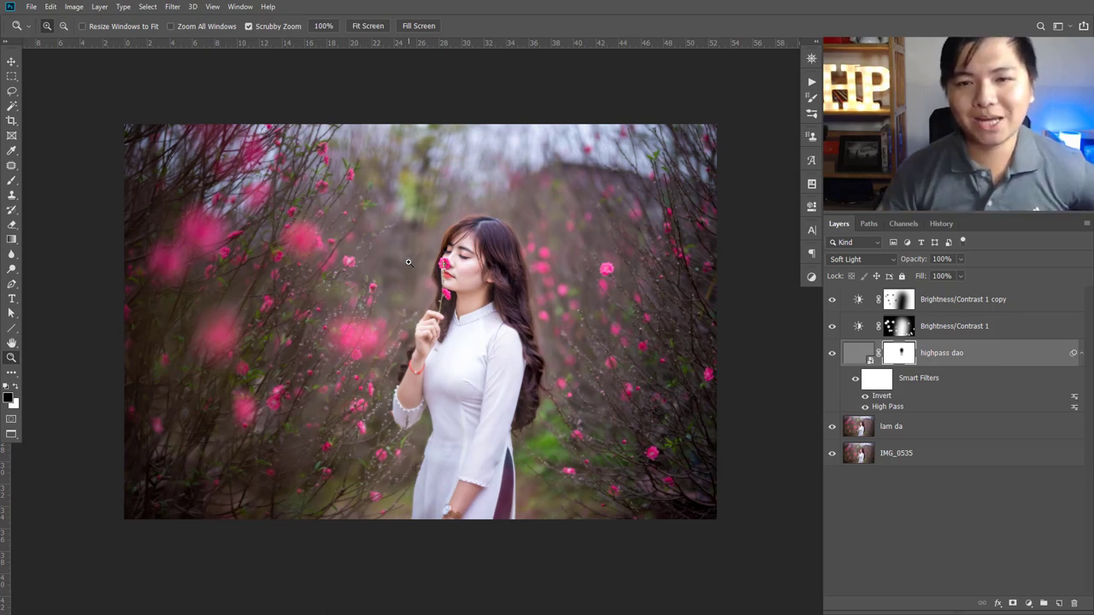
# Add a Hue/Saturation layer above Brightness/Contrast 1 copy targeting the Greens range.
pyautogui.click(987, 297)
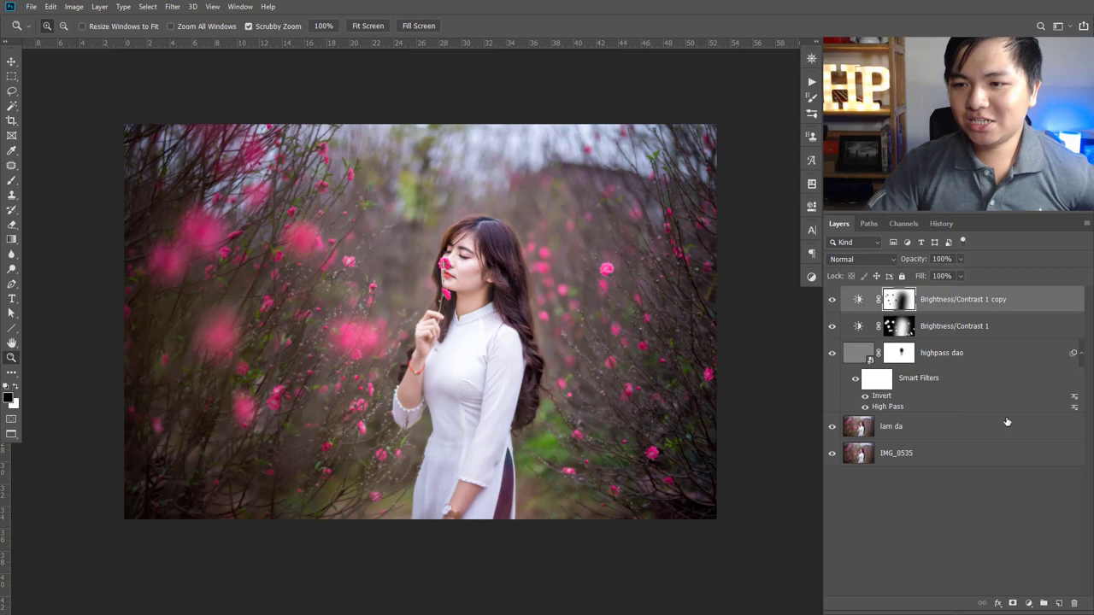
pyautogui.click(1026, 604)
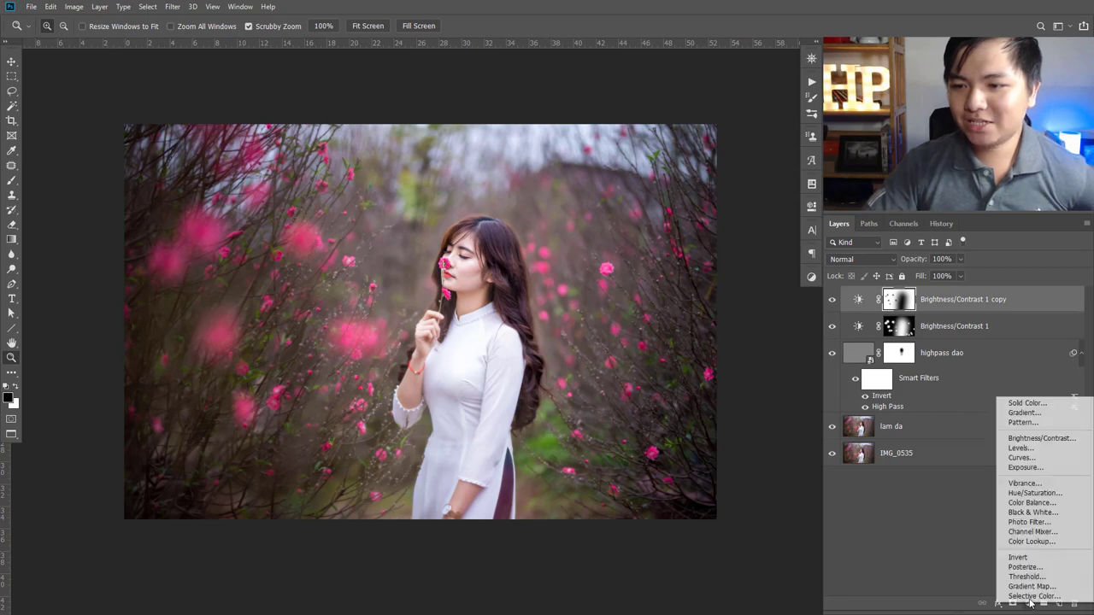
pyautogui.click(1033, 494)
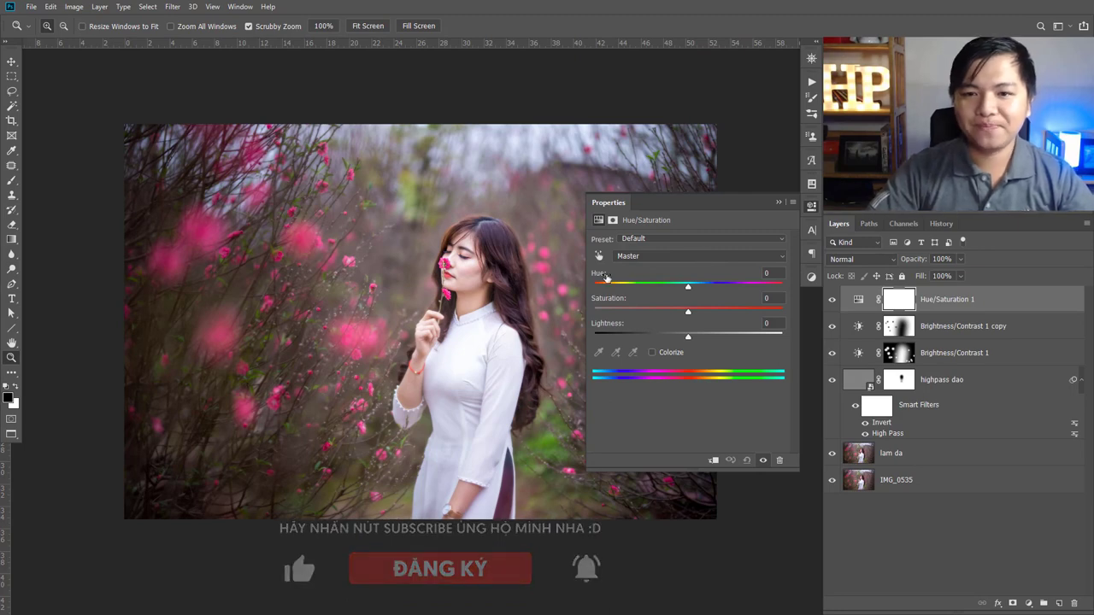
pyautogui.click(664, 261)
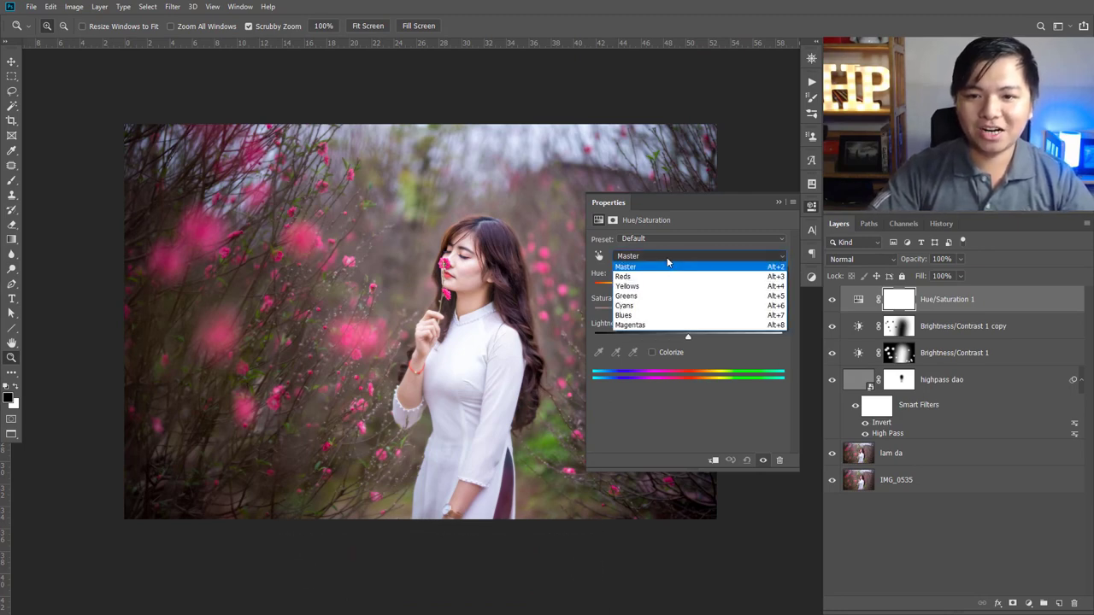
pyautogui.click(672, 303)
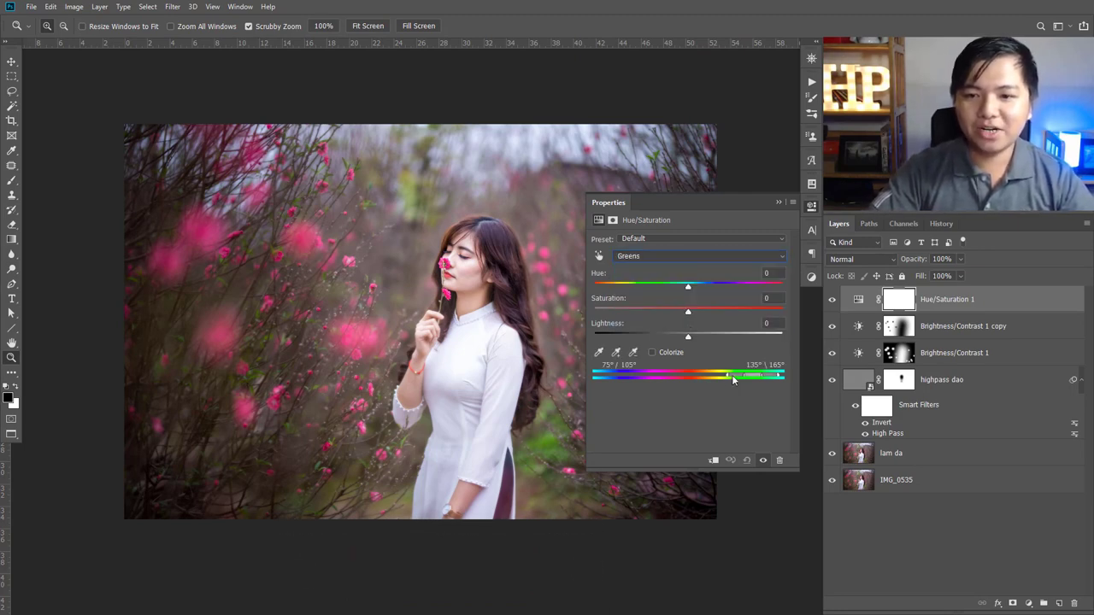
pyautogui.moveTo(732, 374); pyautogui.dragTo(714, 376)
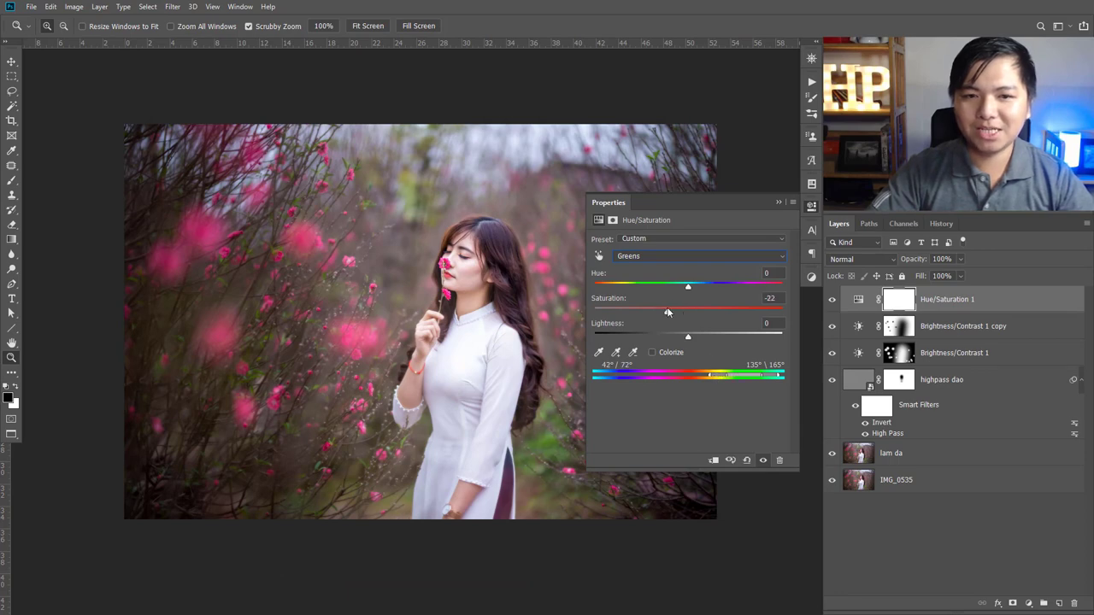
pyautogui.moveTo(670, 312); pyautogui.dragTo(607, 314)
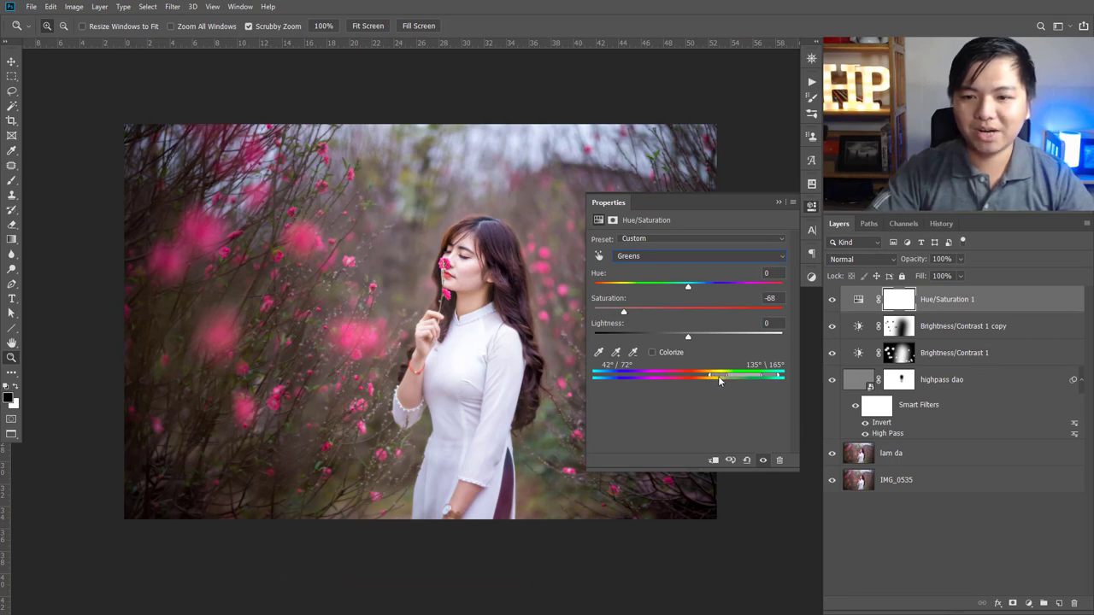
pyautogui.moveTo(720, 381); pyautogui.dragTo(737, 379)
pyautogui.moveTo(743, 312); pyautogui.dragTo(786, 288)
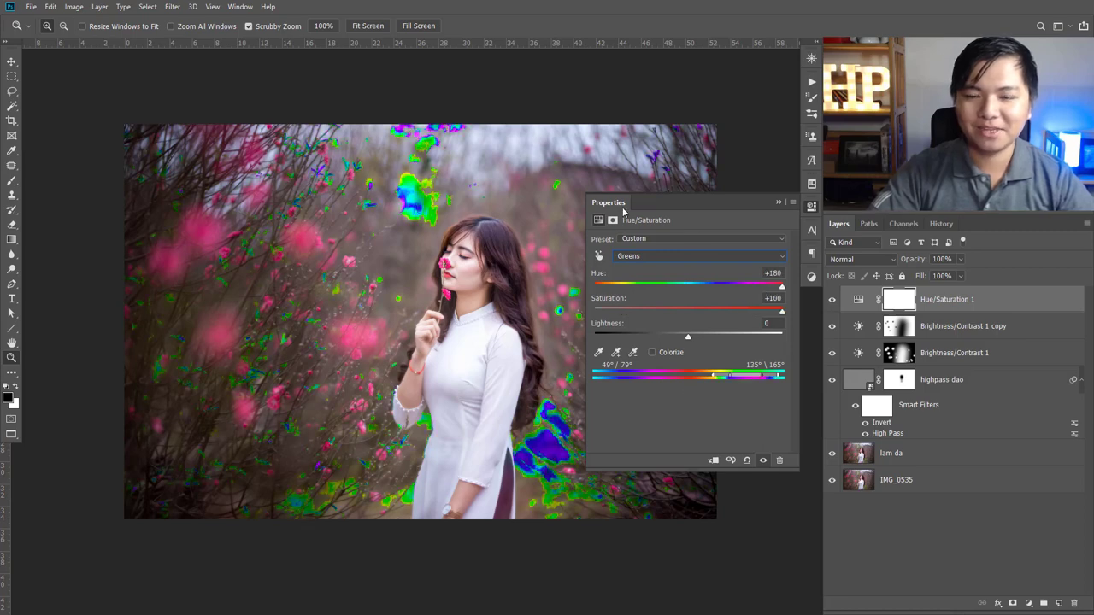
# Refine the green range, then set Saturation -68 and Lightness -67.
pyautogui.moveTo(624, 211); pyautogui.dragTo(51, 249)
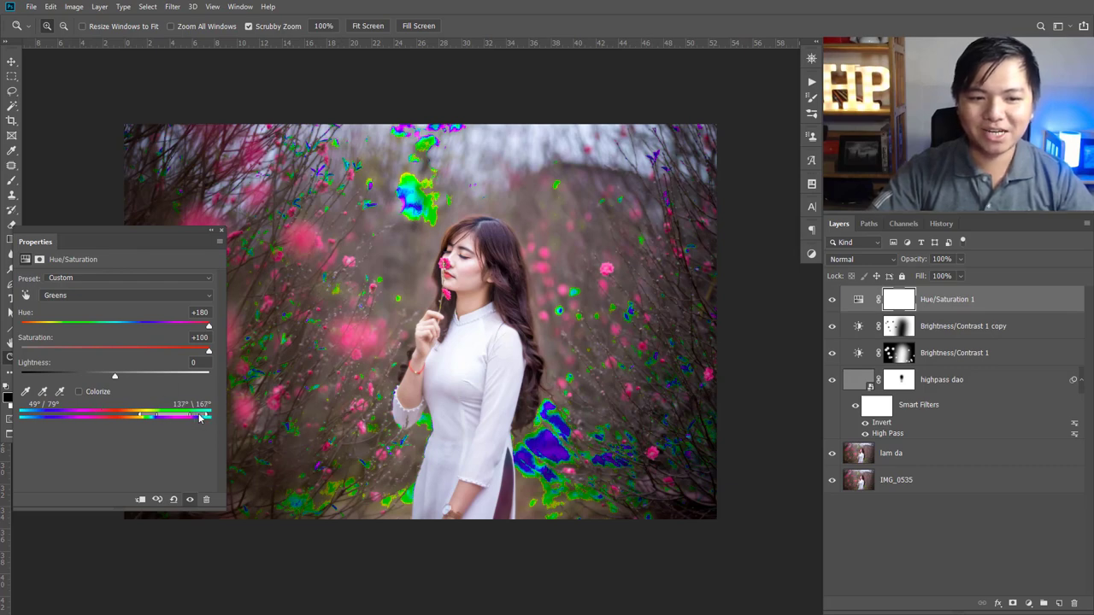
pyautogui.moveTo(200, 417); pyautogui.dragTo(216, 417)
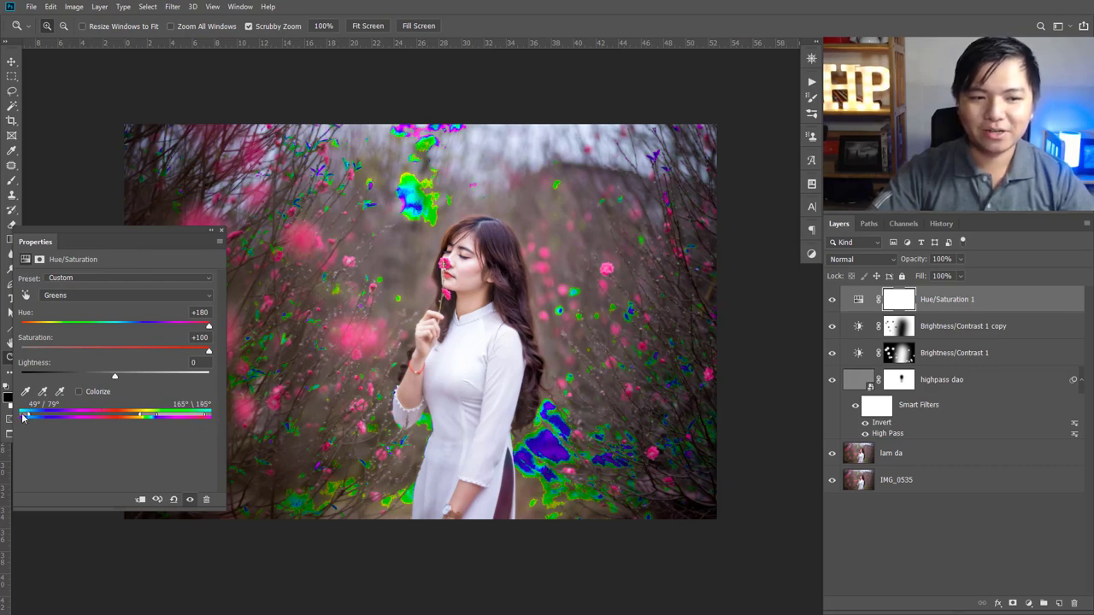
pyautogui.moveTo(24, 417)
pyautogui.mouseDown()
pyautogui.moveTo(47, 416)
pyautogui.moveTo(30, 416)
pyautogui.mouseUp()
pyautogui.moveTo(129, 263); pyautogui.dragTo(220, 209)
pyautogui.click(118, 264)
pyautogui.write('0')
pyautogui.press('Tab')
pyautogui.write('0')
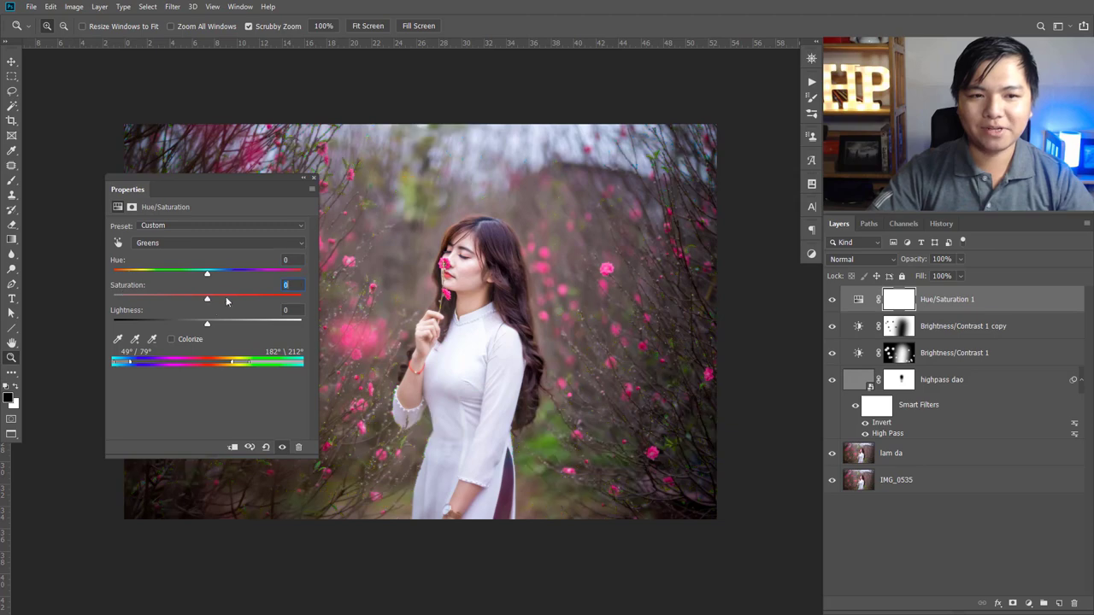
pyautogui.moveTo(216, 182); pyautogui.dragTo(112, 108)
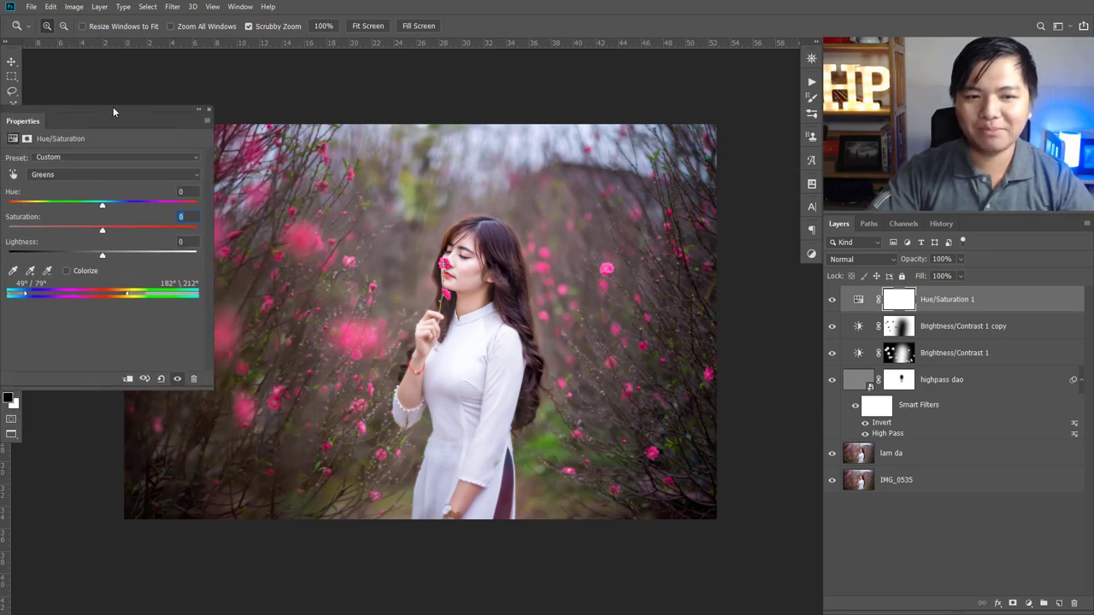
pyautogui.moveTo(101, 227); pyautogui.dragTo(25, 254)
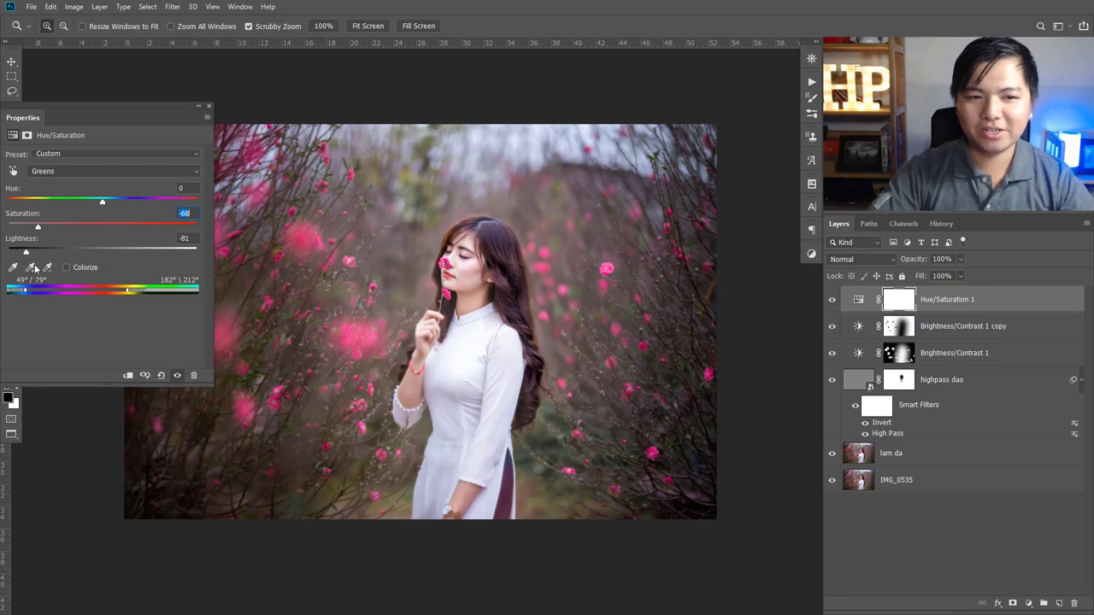
pyautogui.moveTo(135, 292); pyautogui.dragTo(133, 294)
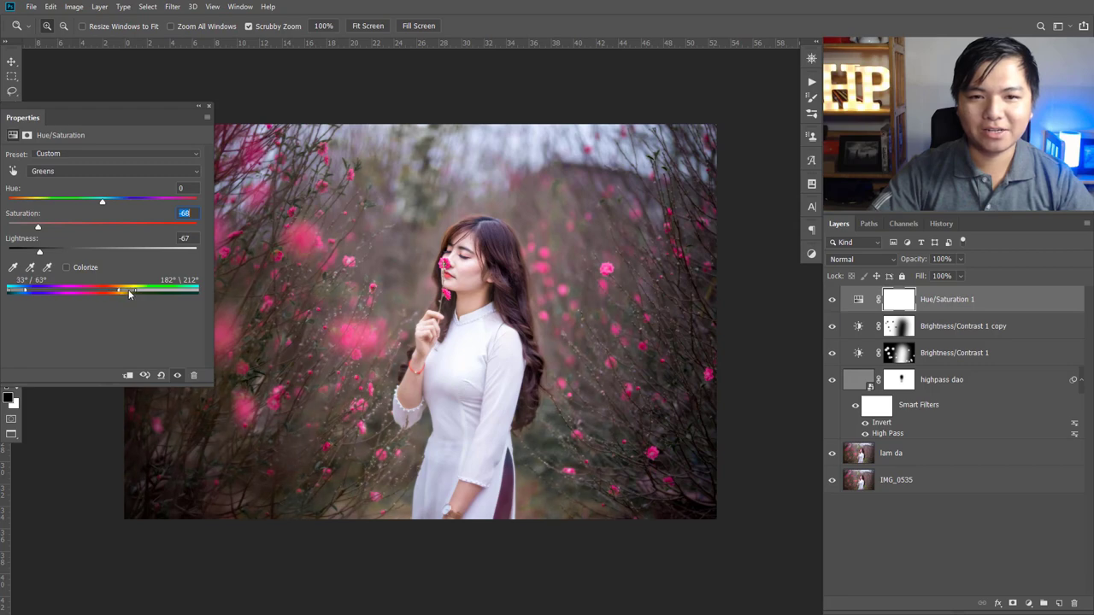
pyautogui.moveTo(122, 115); pyautogui.dragTo(237, 124)
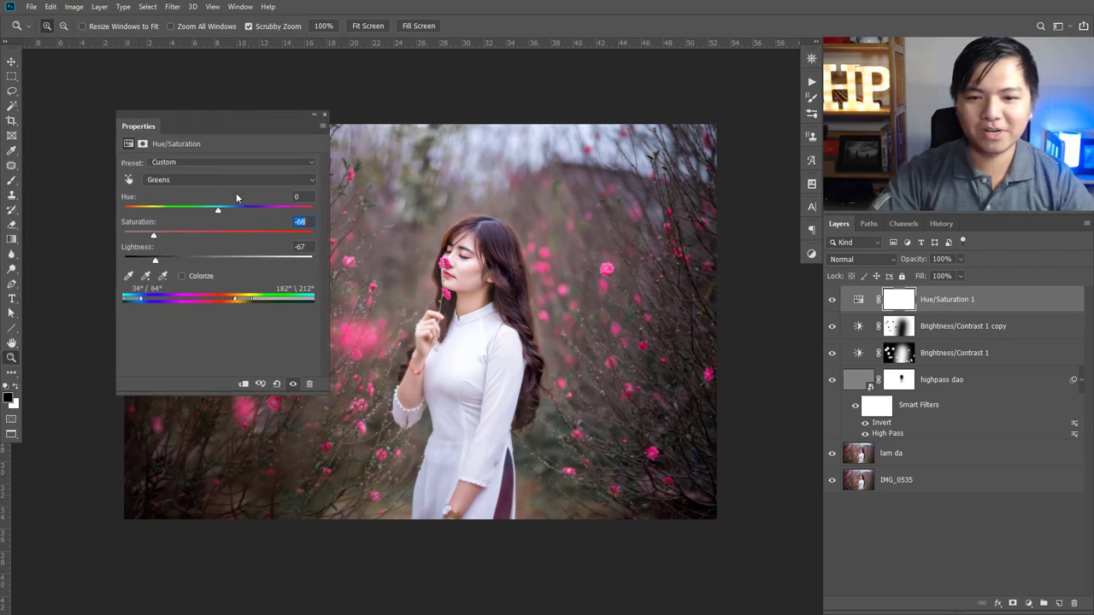
pyautogui.click(324, 113)
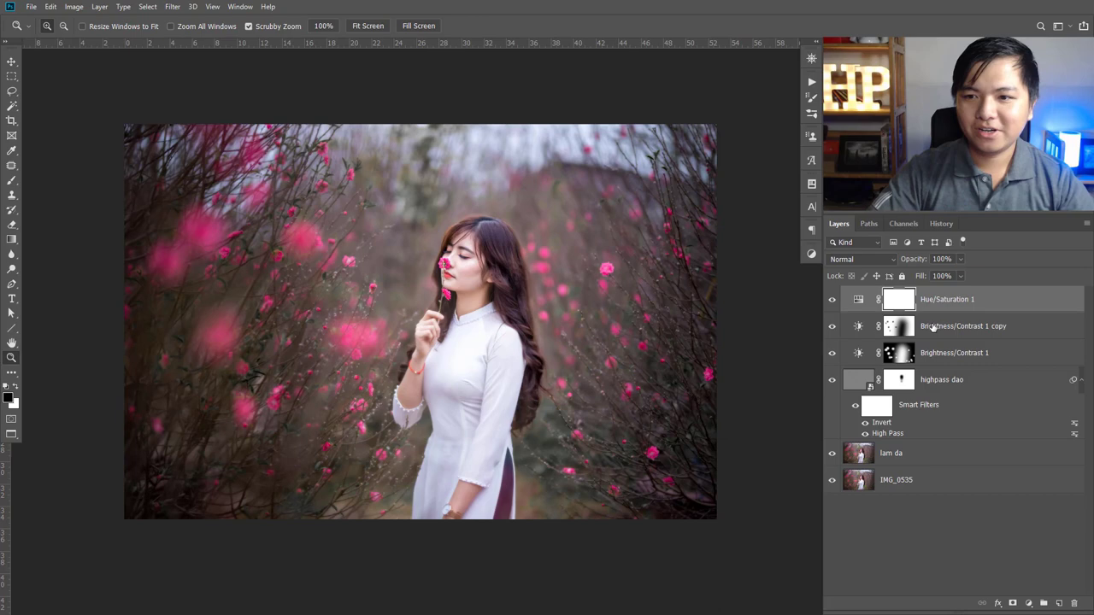
# Compare the green Hue/Saturation layer on and off, lower its opacity to 79%, and add Layer 1 on top.
pyautogui.click(837, 303)
pyautogui.click(838, 303)
pyautogui.click(838, 303)
pyautogui.click(837, 302)
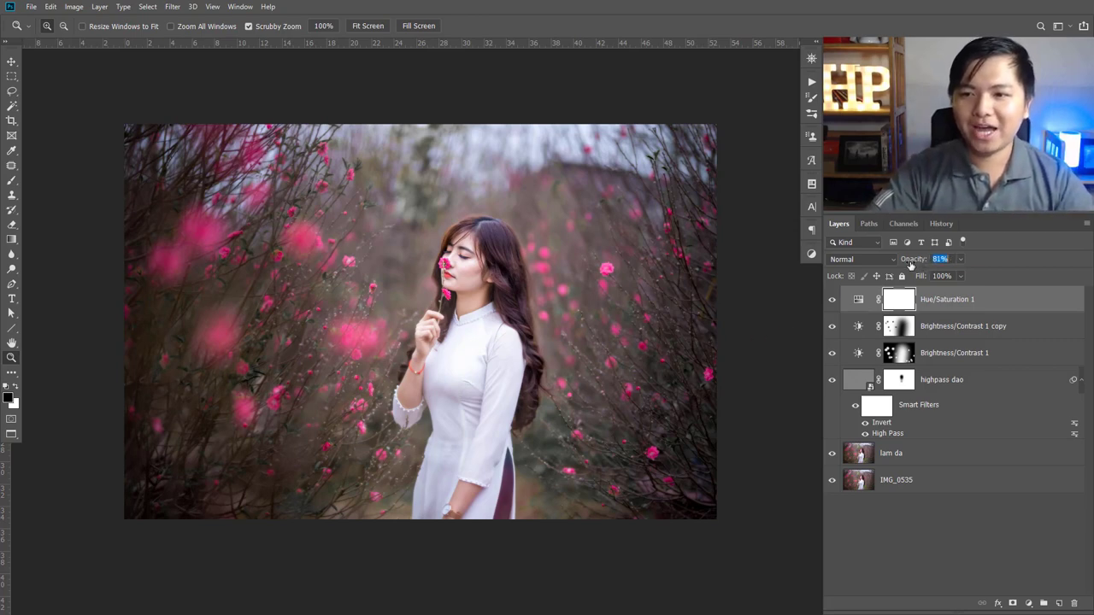
pyautogui.moveTo(911, 266); pyautogui.dragTo(912, 263)
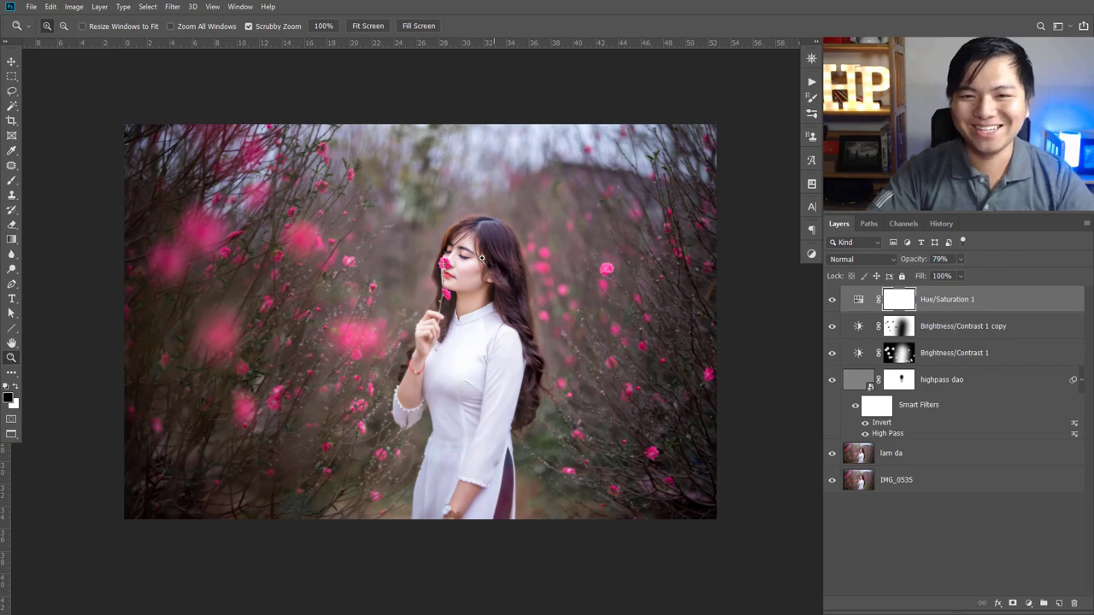
pyautogui.moveTo(403, 247); pyautogui.dragTo(458, 276)
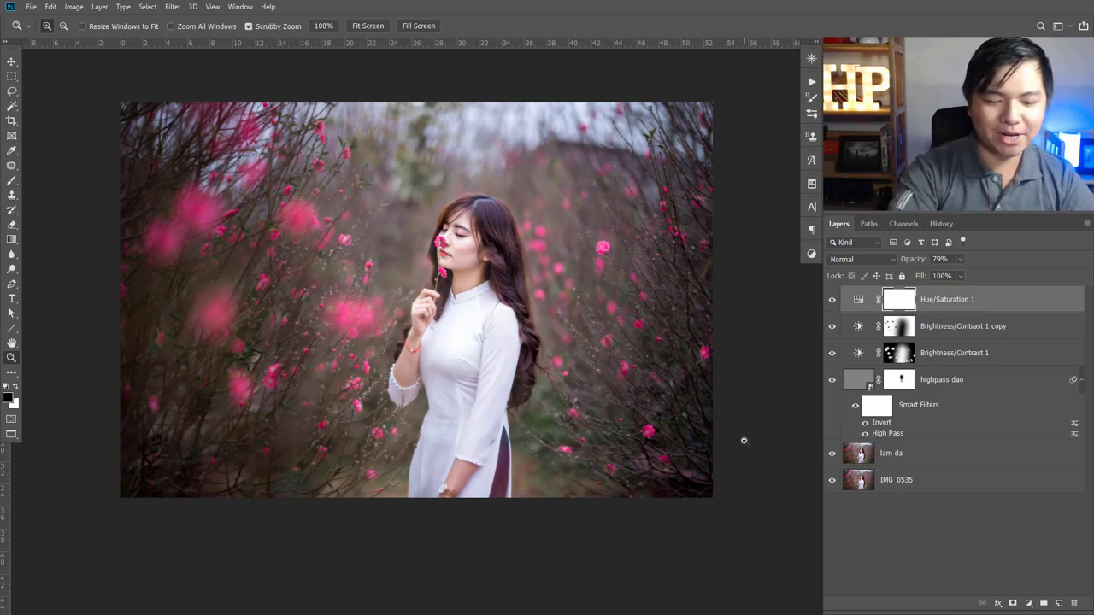
pyautogui.hotkey('ctrl', 'shift', 'alt', 'n')
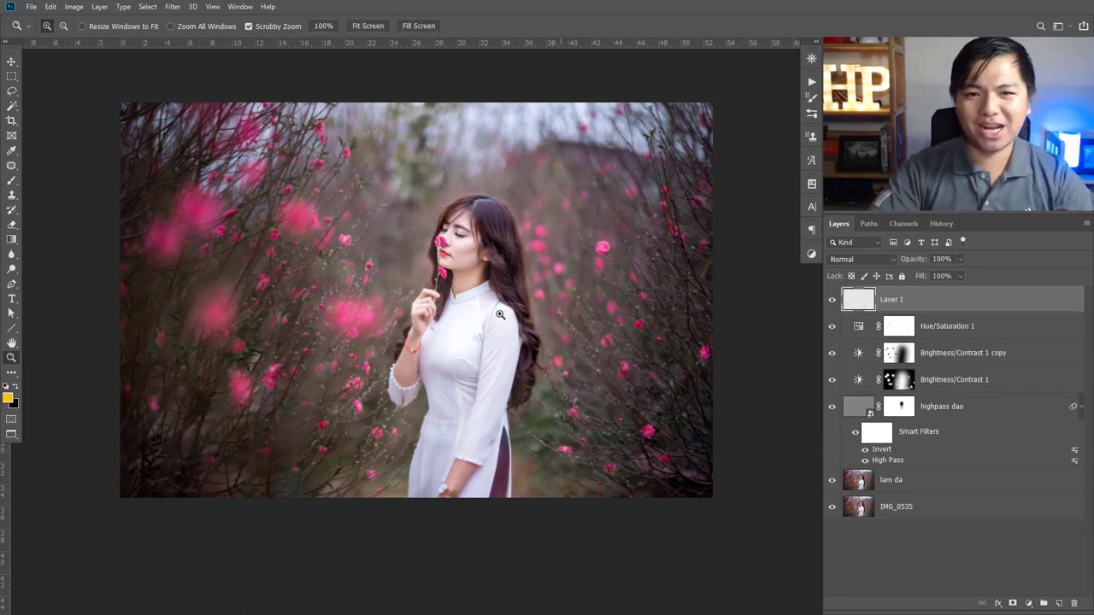
# Switch to a soft Brush and paint test yellow dabs near the top of Layer 1.
pyautogui.click(12, 181)
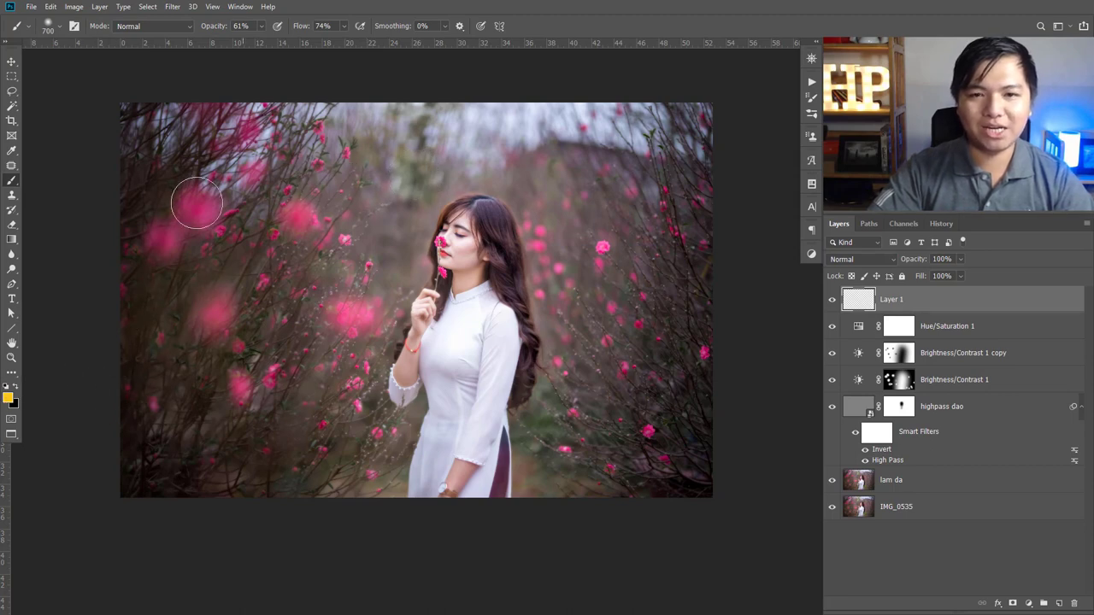
pyautogui.click(515, 127)
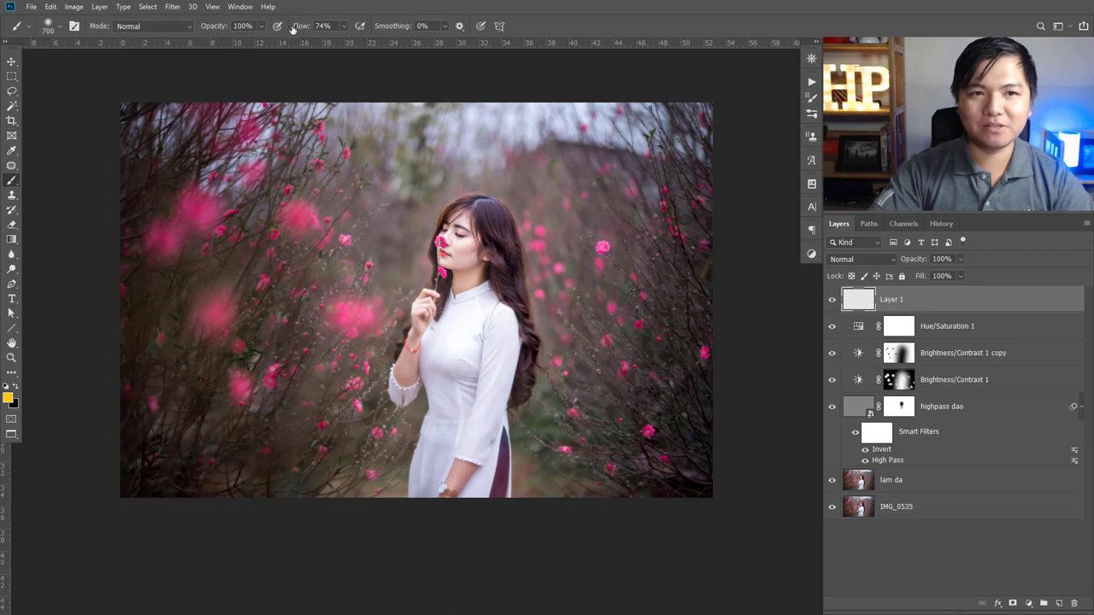
pyautogui.rightClick(18, 182)
pyautogui.click(43, 183)
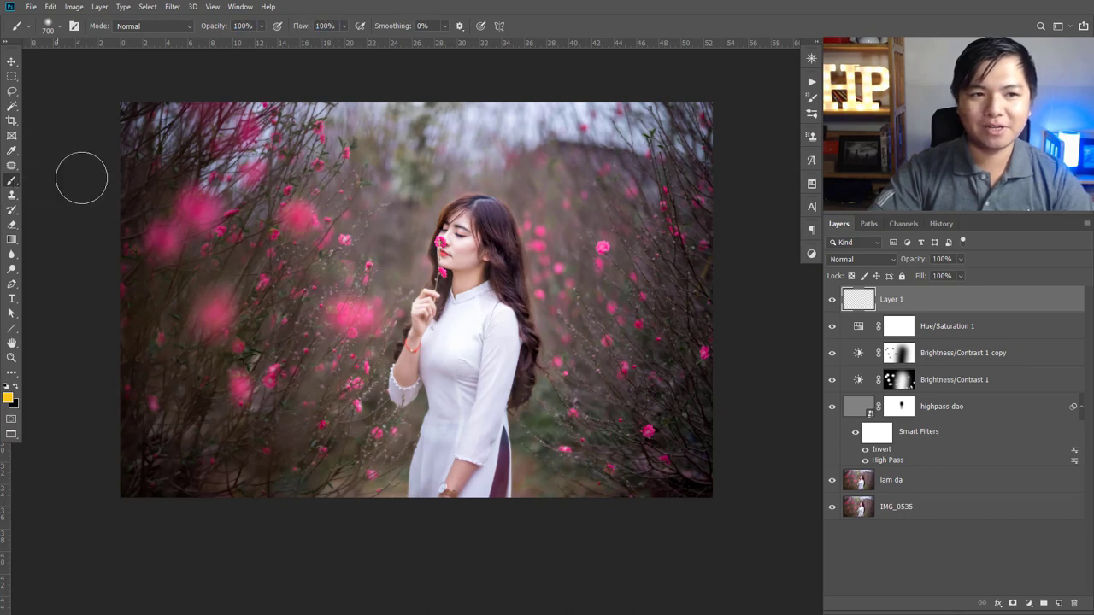
pyautogui.click(495, 161)
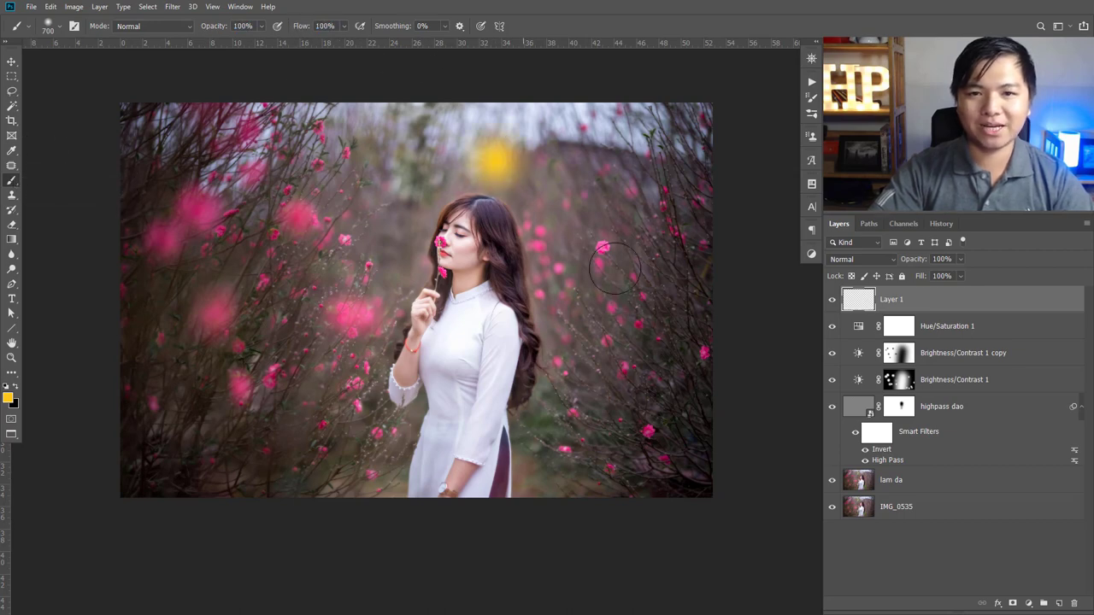
# Set the foreground colour to ffd235, undo the test dab, and paint one spot at the top centre.
pyautogui.click(8, 398)
pyautogui.click(798, 212)
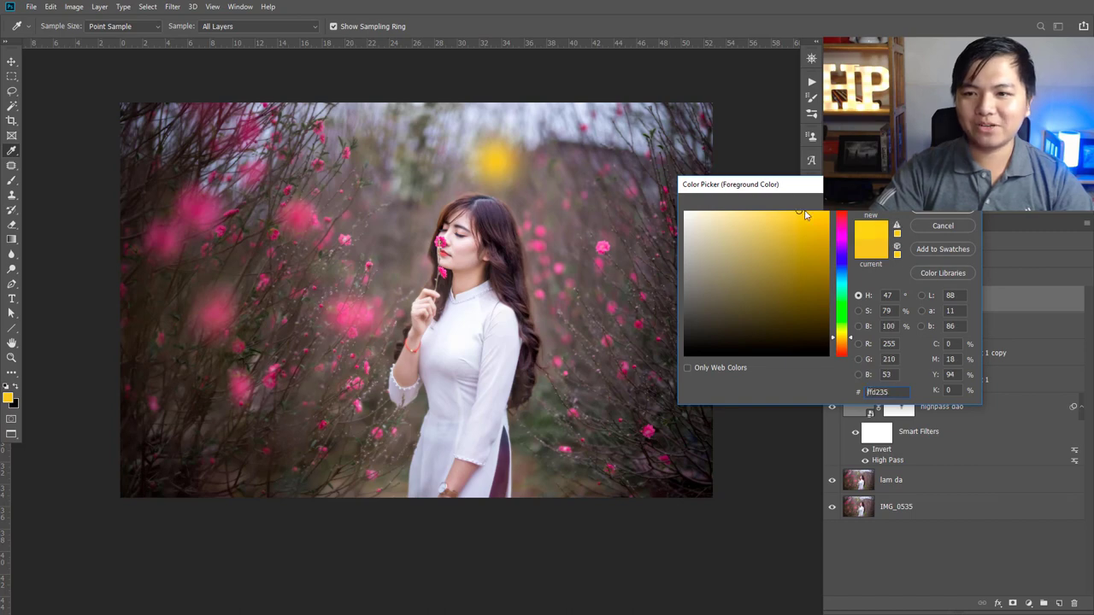
pyautogui.click(971, 211)
pyautogui.hotkey('ctrl', 'z')
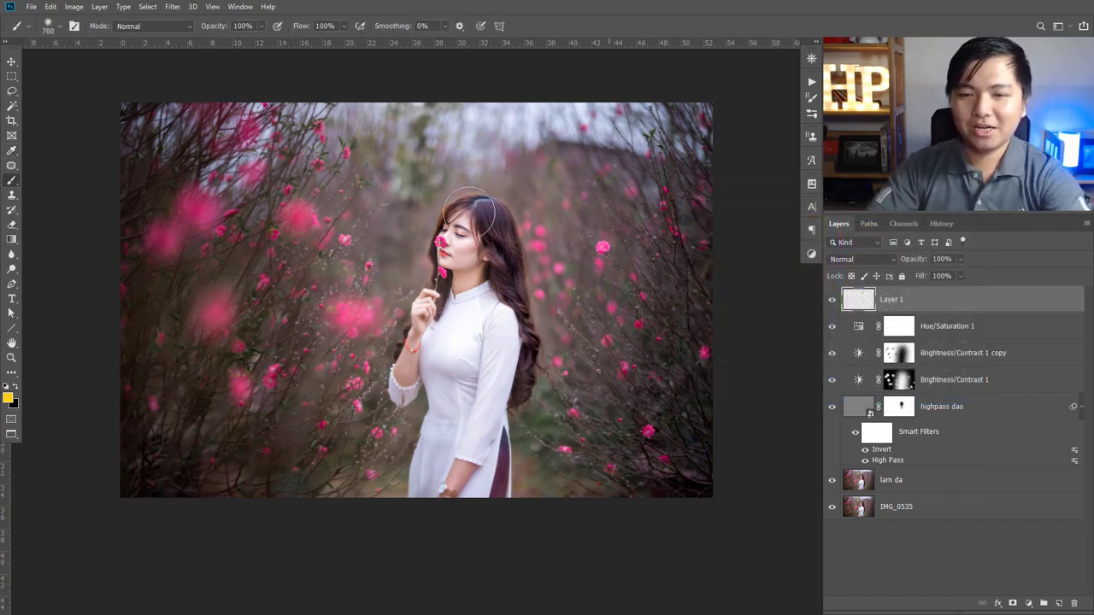
pyautogui.click(500, 137)
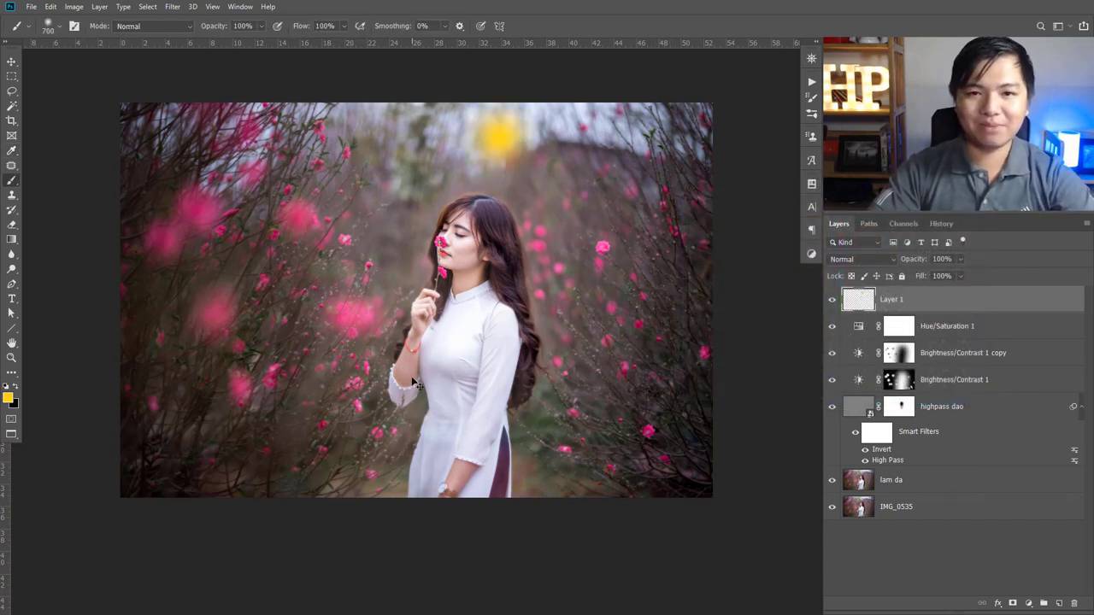
pyautogui.hotkey('ctrl', 't')
# Scale the yellow spot up to about 553% and move it to the top of the image.
pyautogui.moveTo(554, 194)
pyautogui.mouseDown()
pyautogui.moveTo(590, 205)
pyautogui.moveTo(798, 393)
pyautogui.mouseUp()
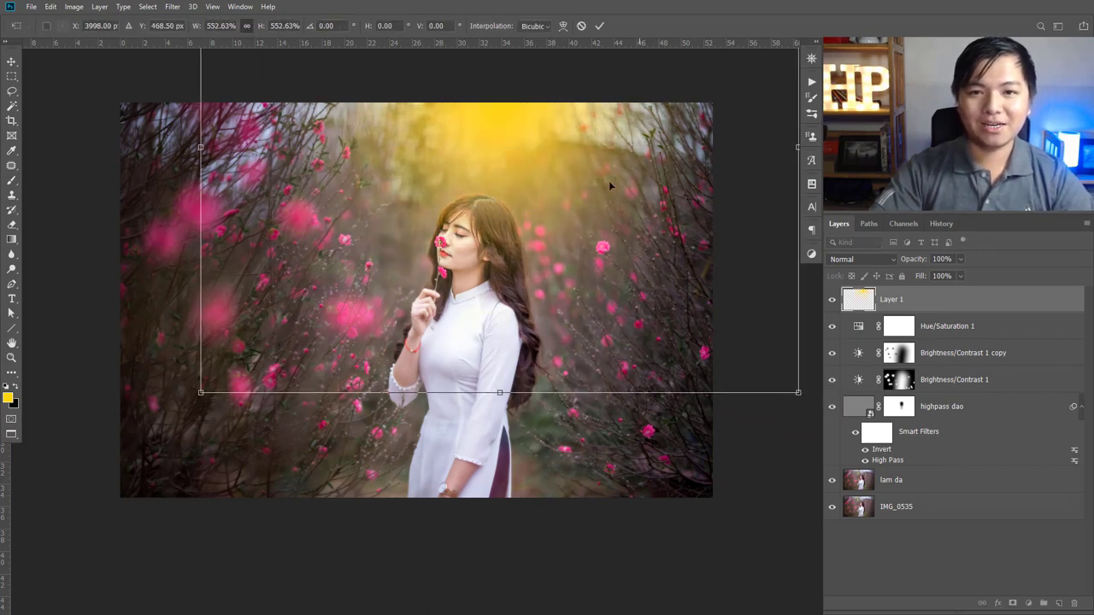
pyautogui.moveTo(609, 181); pyautogui.dragTo(612, 158)
pyautogui.press('Return')
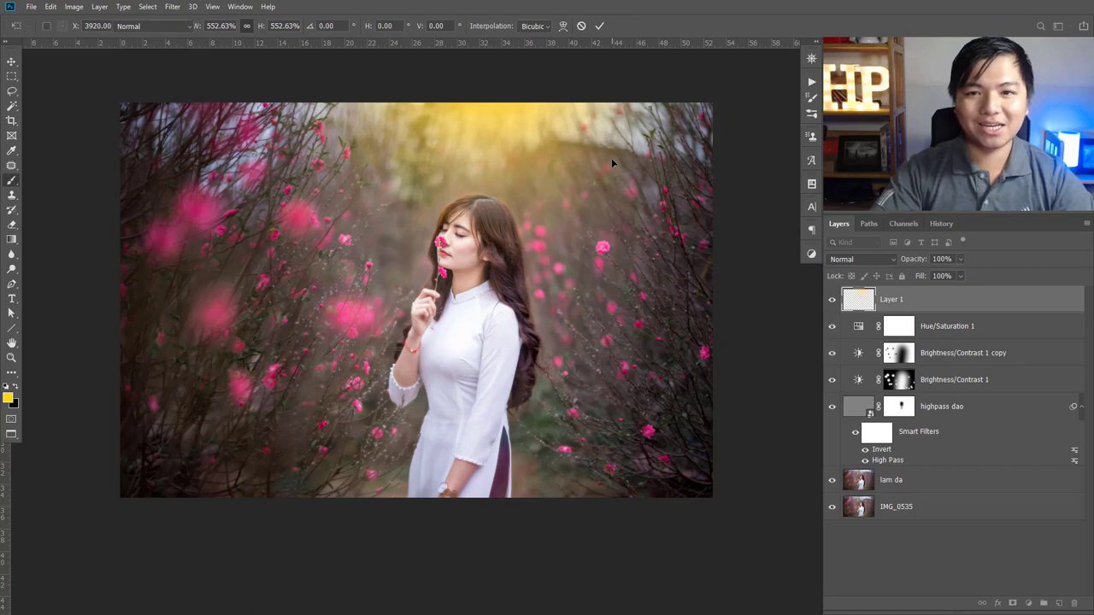
pyautogui.press('b')
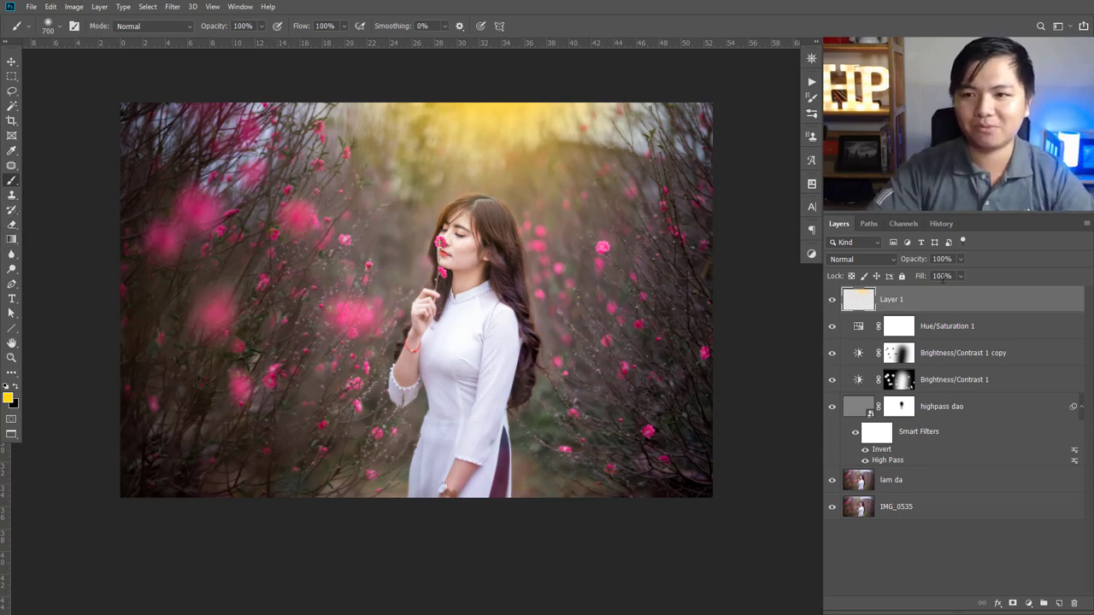
# Blend Layer 1 in Screen mode and toggle its visibility to compare the warm glow.
pyautogui.click(862, 259)
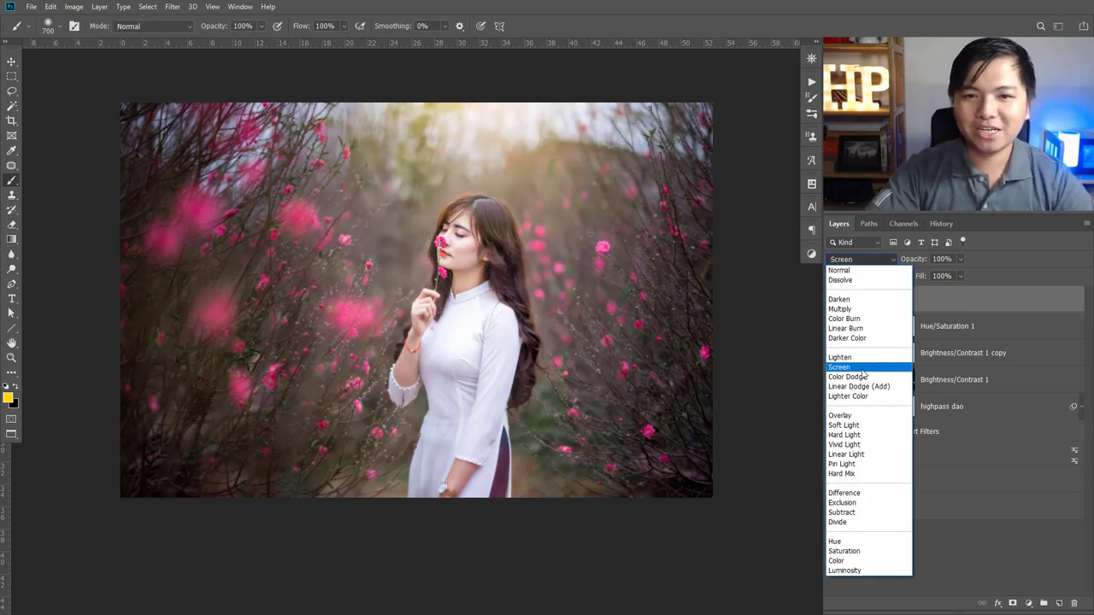
pyautogui.click(864, 367)
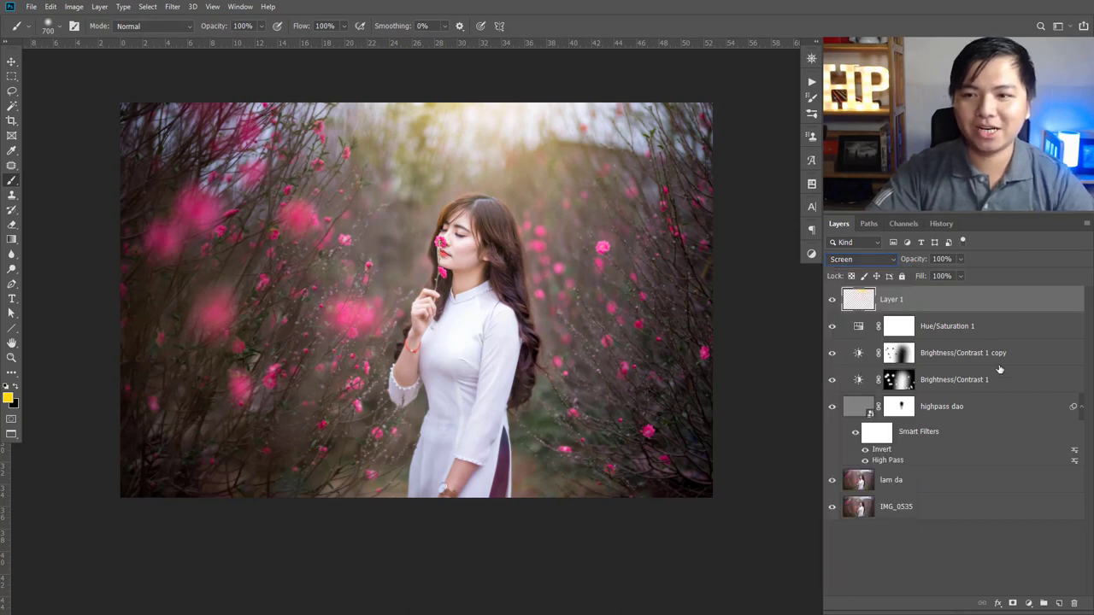
pyautogui.click(965, 552)
pyautogui.click(991, 307)
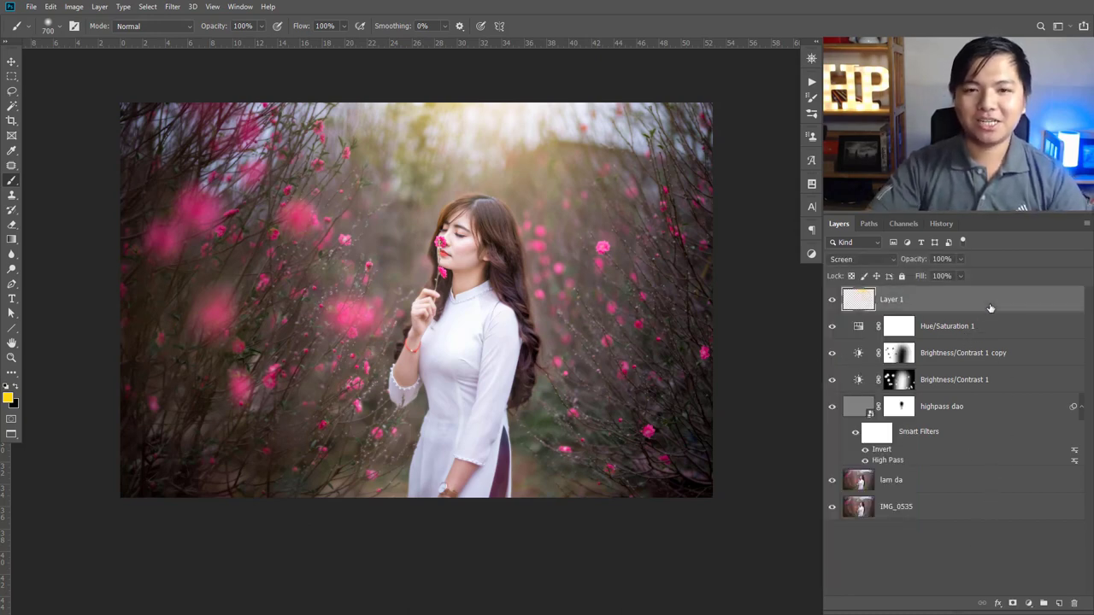
pyautogui.click(830, 300)
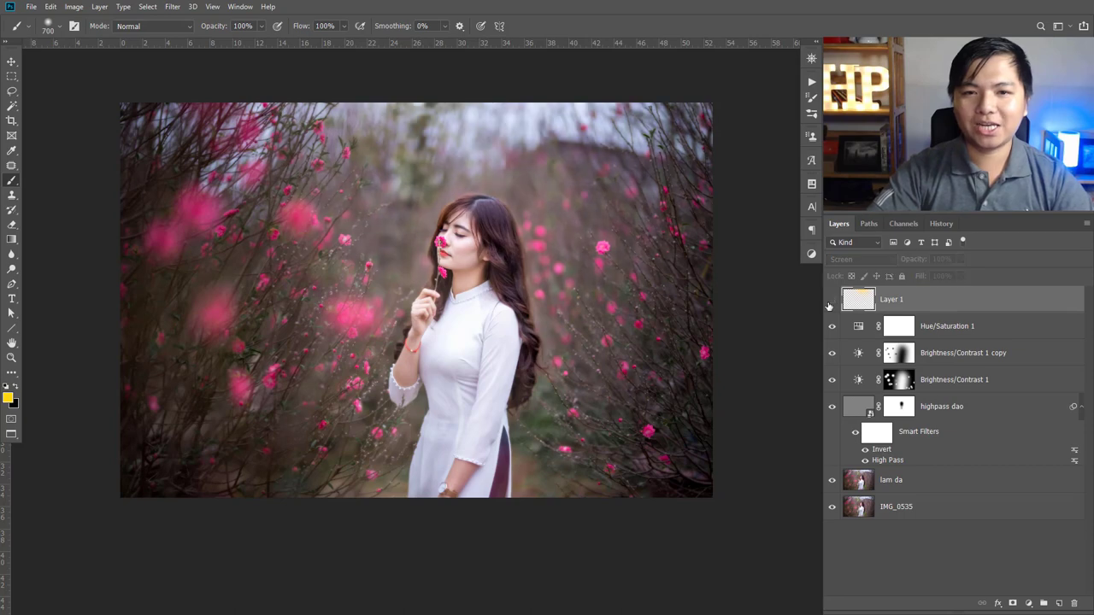
pyautogui.click(830, 300)
# Zoom in on the woman's face and back out, then bring up the new adjustment layer menu.
pyautogui.press('z')
pyautogui.keyDown('alt'); pyautogui.click(456, 238); pyautogui.keyUp('alt')
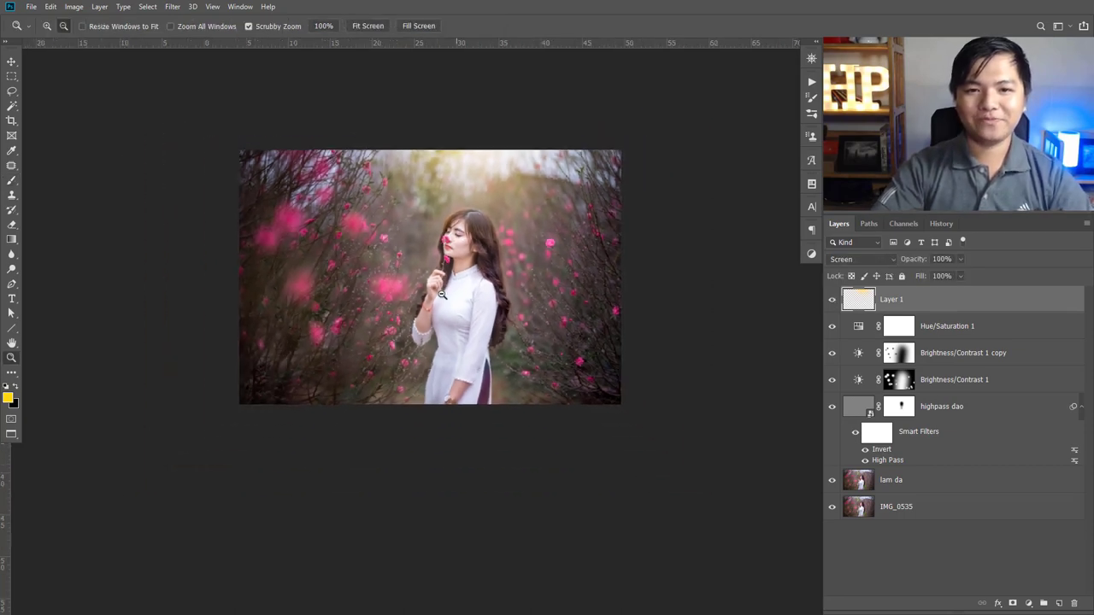
pyautogui.click(456, 238)
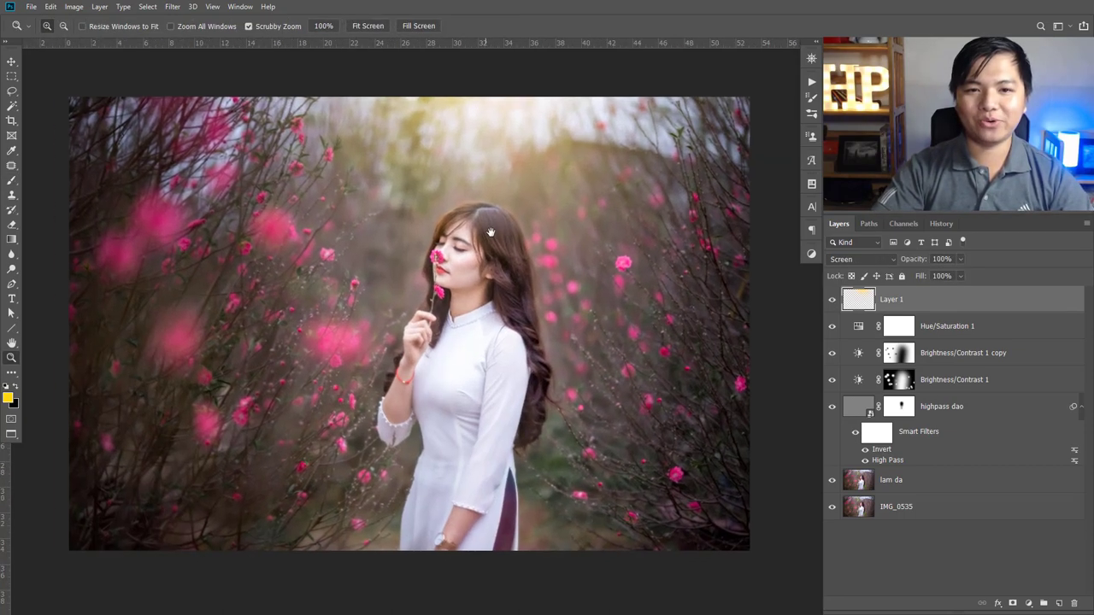
pyautogui.keyDown('alt'); pyautogui.click(446, 244); pyautogui.keyUp('alt')
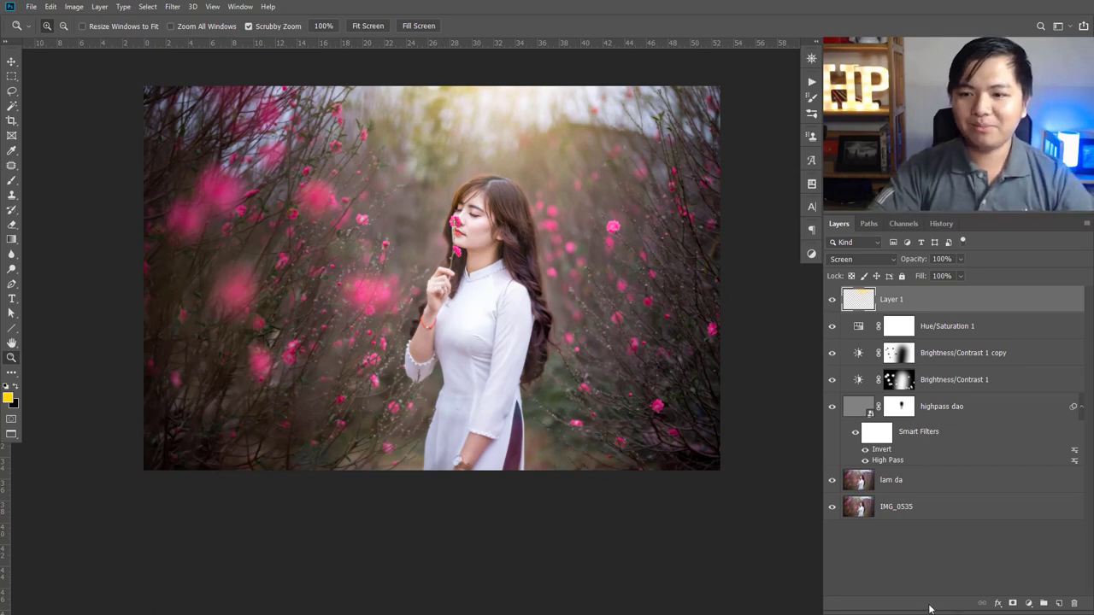
pyautogui.click(1029, 603)
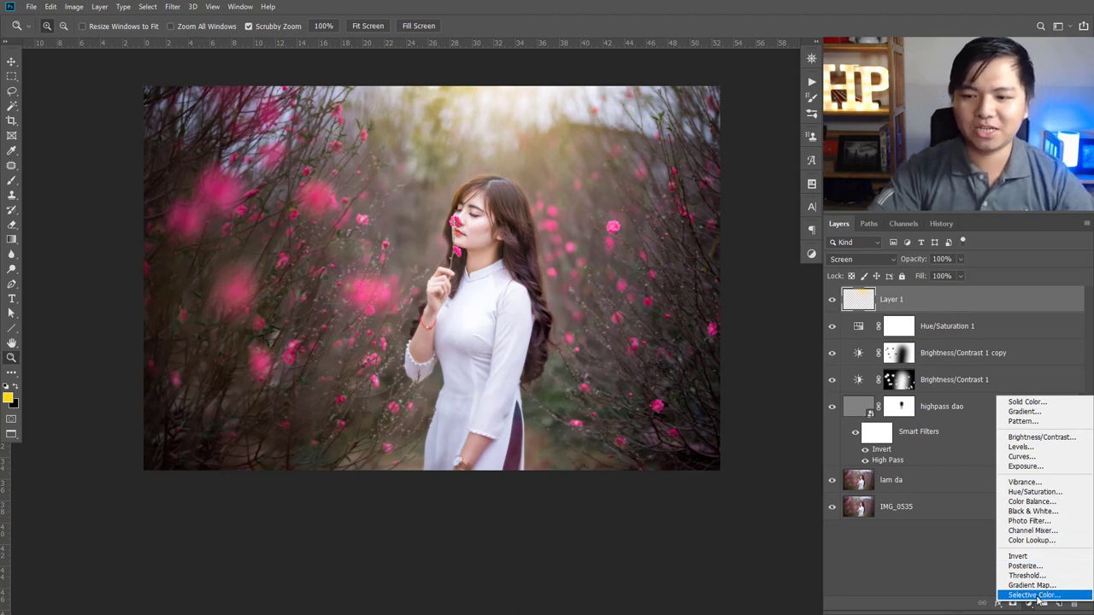
# Add a Selective Color adjustment layer and set the Reds' Cyan to -91%.
pyautogui.click(1038, 596)
pyautogui.moveTo(220, 119); pyautogui.dragTo(174, 132)
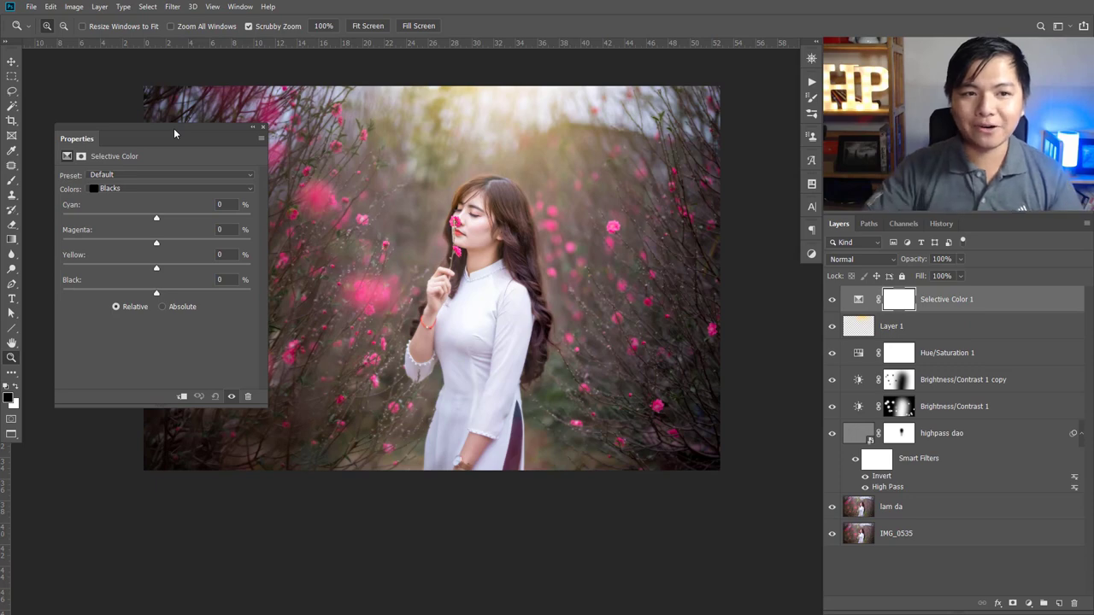
pyautogui.click(157, 193)
pyautogui.click(166, 201)
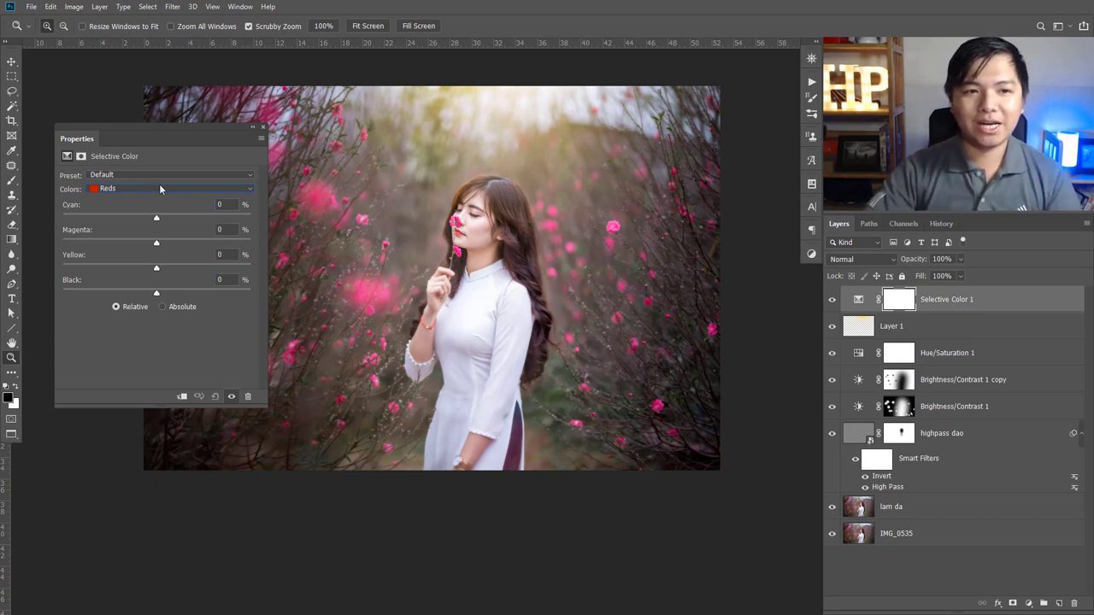
pyautogui.moveTo(183, 135); pyautogui.dragTo(183, 129)
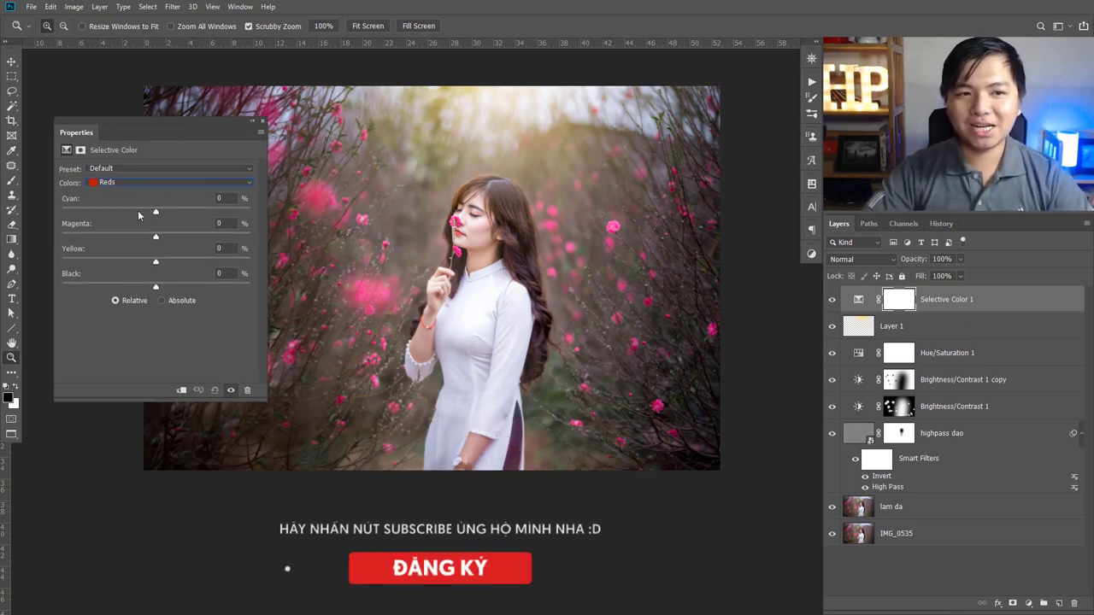
pyautogui.moveTo(156, 212); pyautogui.dragTo(70, 219)
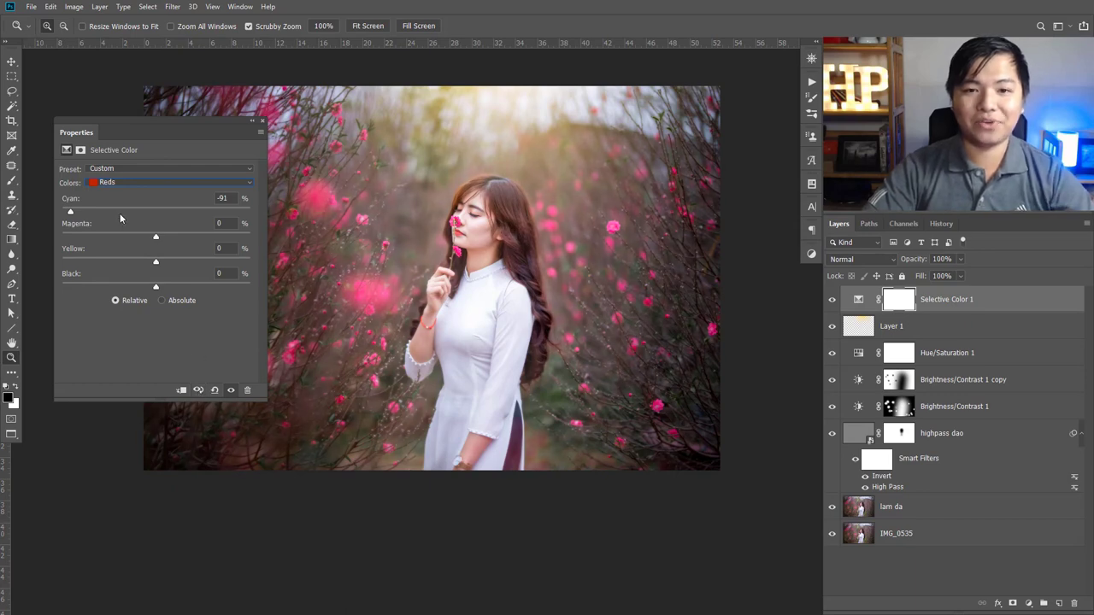
pyautogui.click(132, 182)
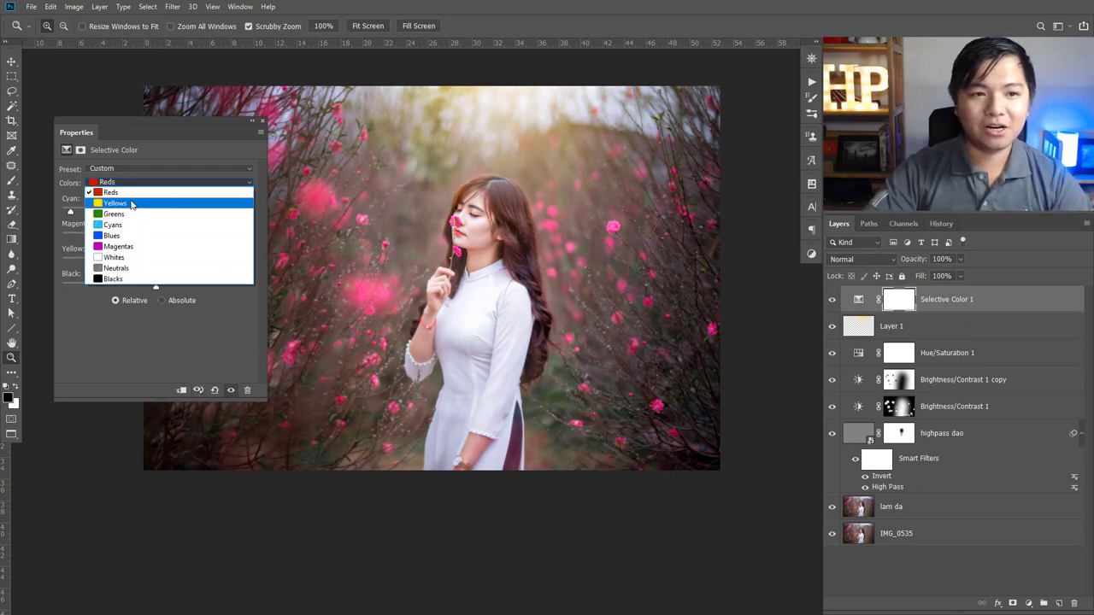
# Set Yellows Yellow to +69 and Greens Magenta to +79 in Selective Color.
pyautogui.click(130, 204)
pyautogui.moveTo(170, 257); pyautogui.dragTo(221, 267)
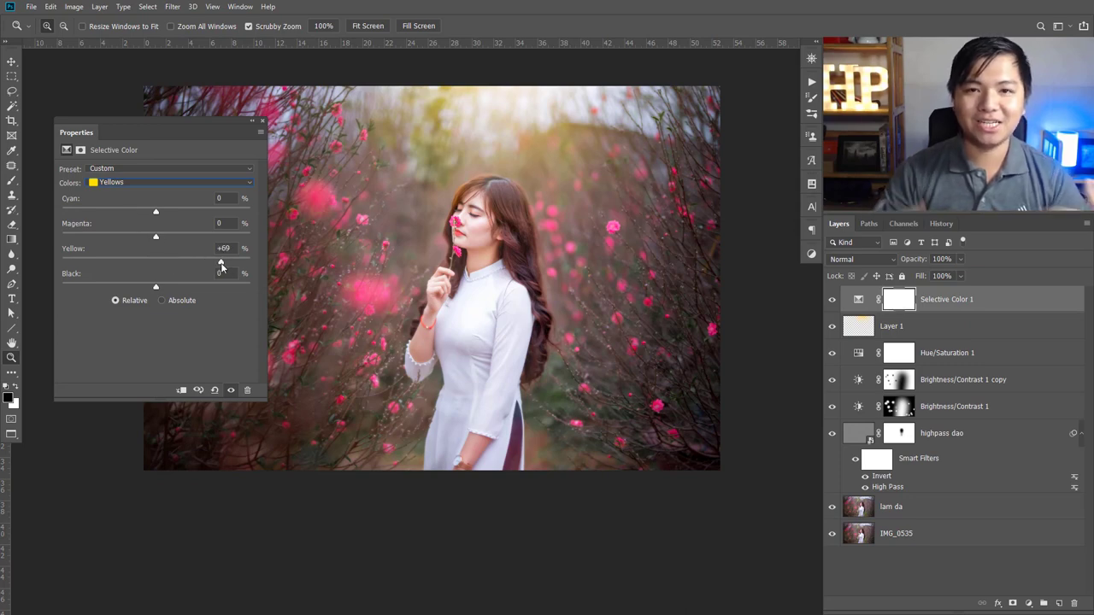
pyautogui.click(167, 182)
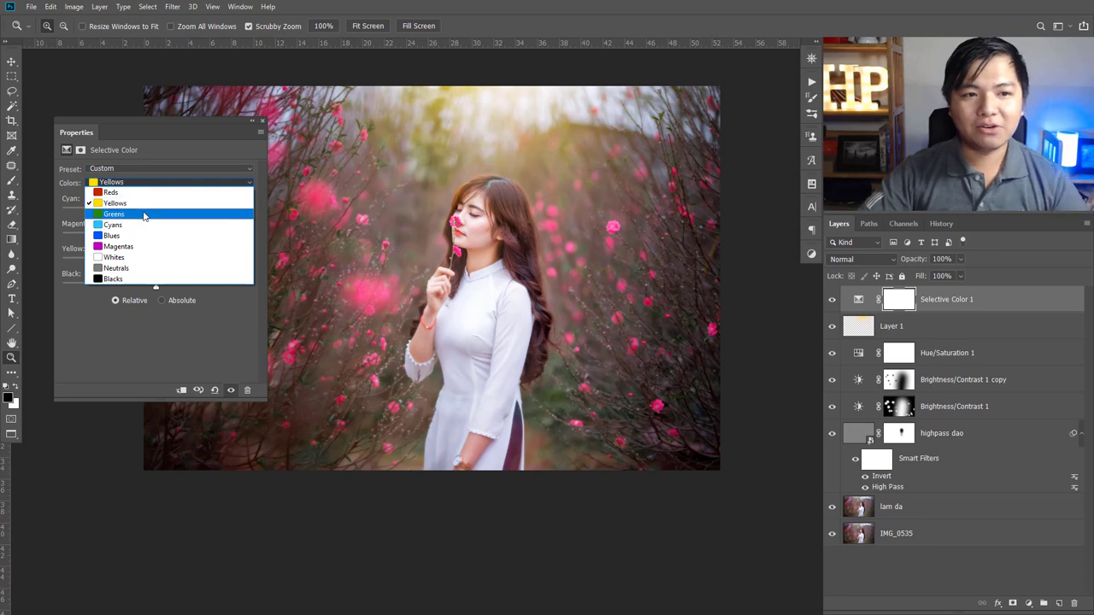
pyautogui.click(150, 213)
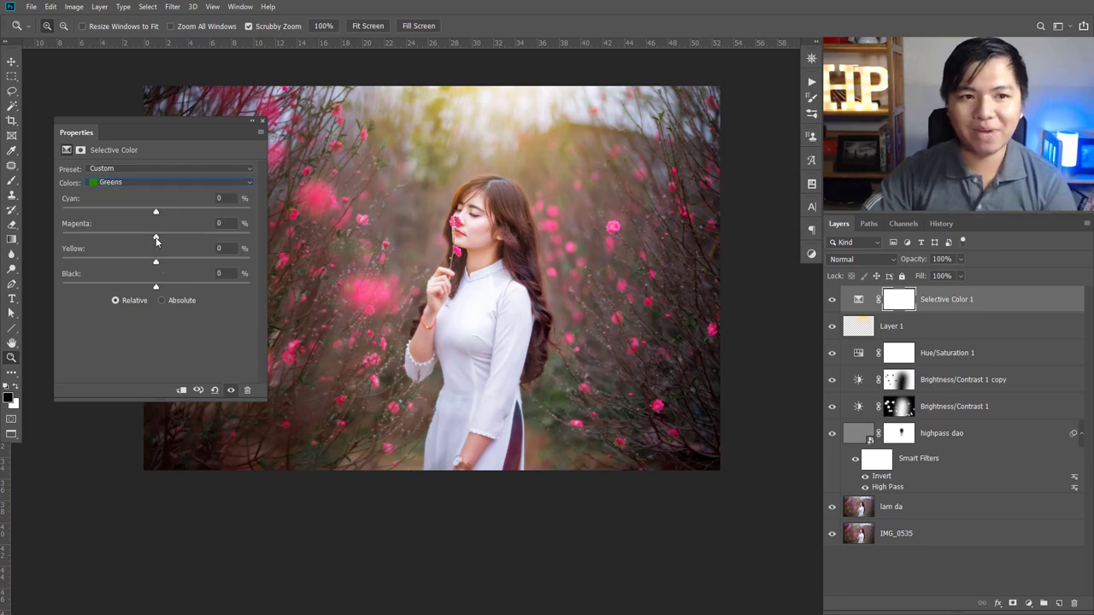
pyautogui.moveTo(156, 241); pyautogui.dragTo(230, 239)
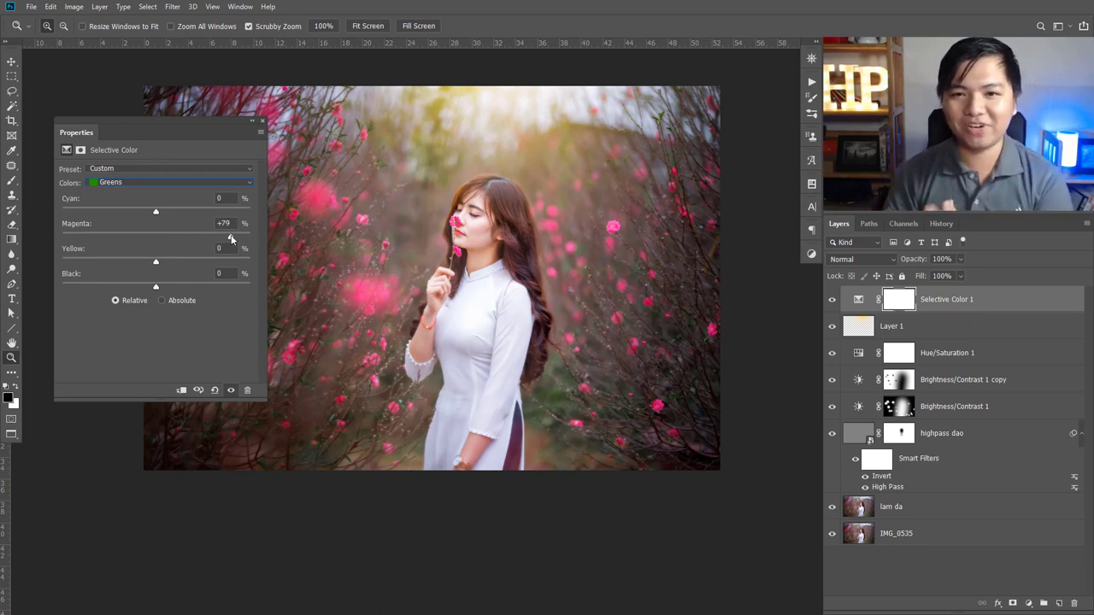
# Set Neutrals Black to +5% and Whites Black to -19%, checking the Cyans and Blacks ranges along the way.
pyautogui.click(149, 182)
pyautogui.click(127, 224)
pyautogui.click(150, 183)
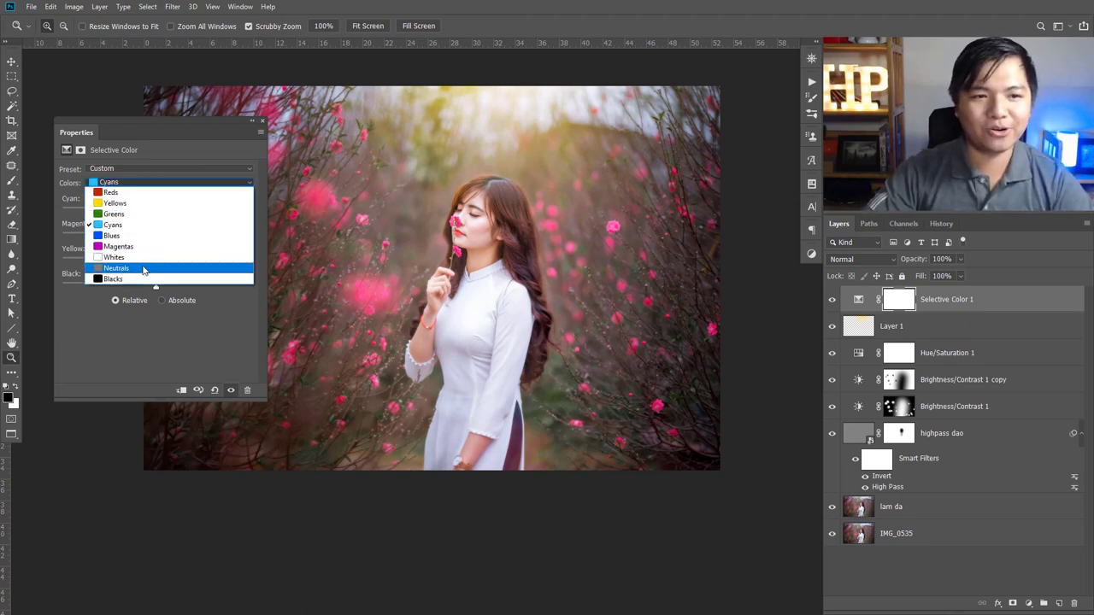
pyautogui.click(143, 269)
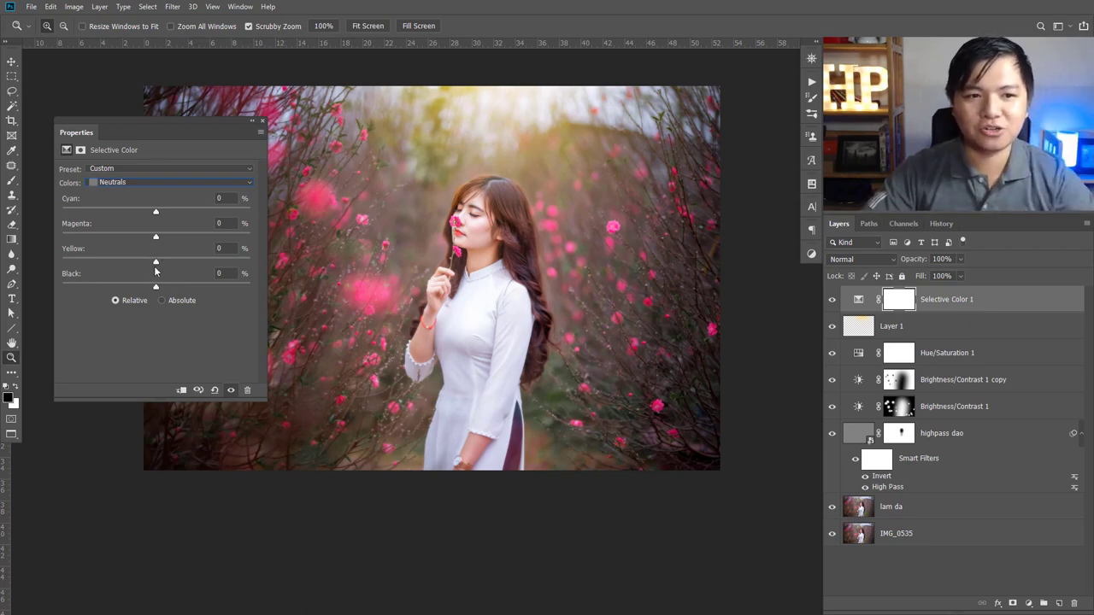
pyautogui.moveTo(157, 285)
pyautogui.mouseDown()
pyautogui.moveTo(146, 287)
pyautogui.moveTo(168, 289)
pyautogui.moveTo(159, 292)
pyautogui.mouseUp()
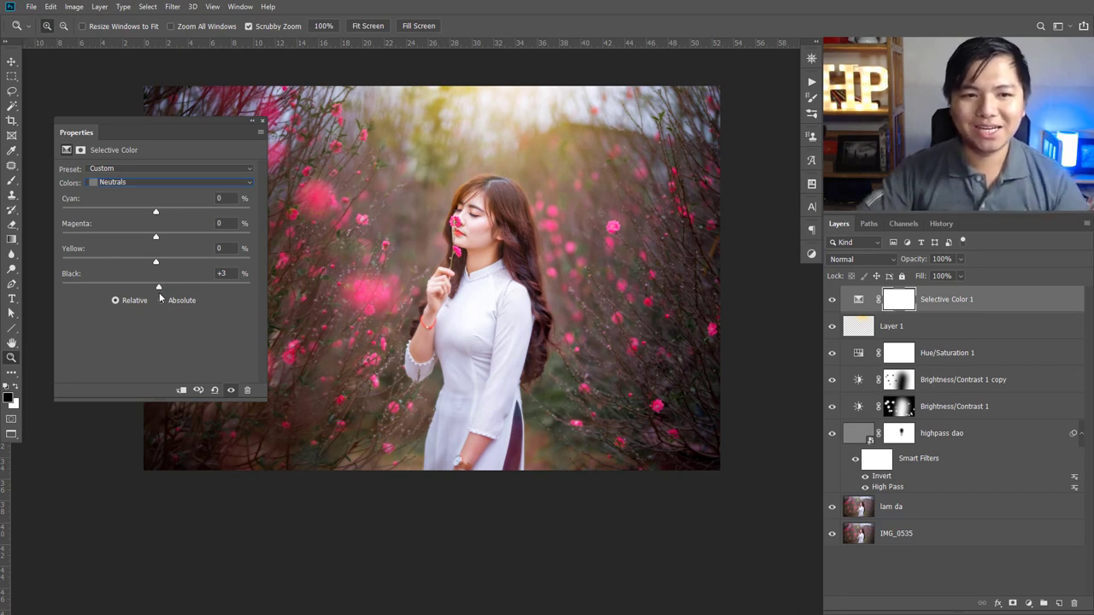
pyautogui.moveTo(163, 286); pyautogui.dragTo(160, 288)
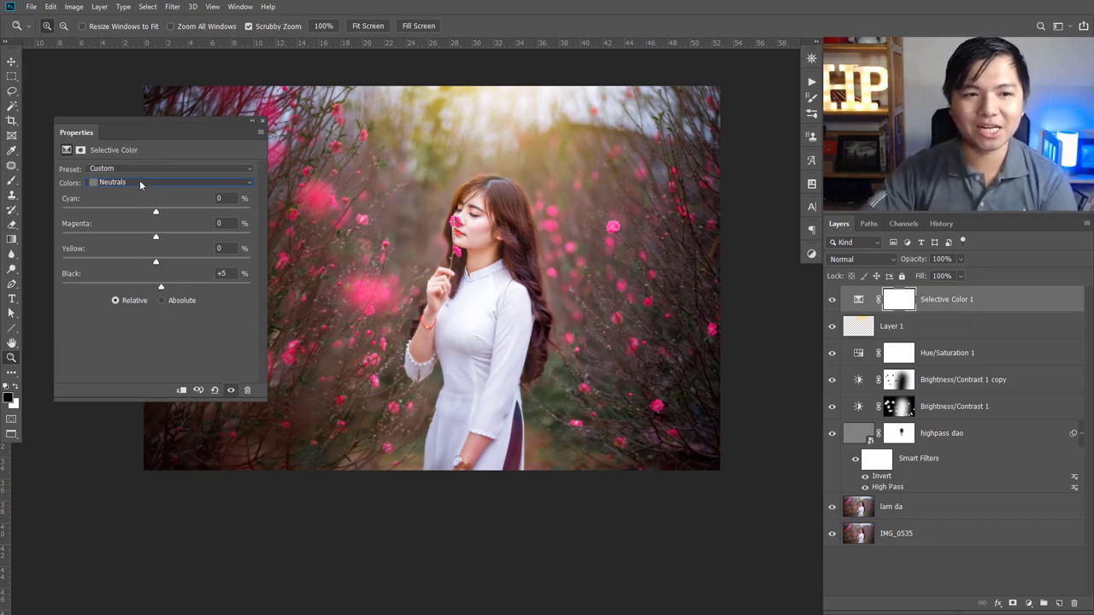
pyautogui.click(141, 185)
pyautogui.click(160, 281)
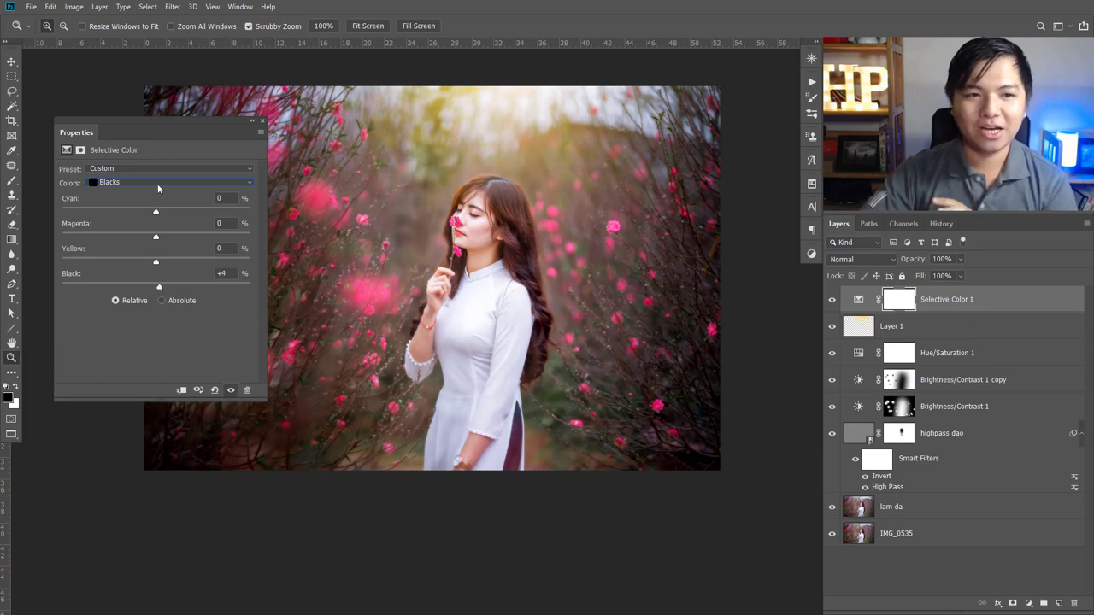
pyautogui.click(145, 182)
pyautogui.click(142, 259)
pyautogui.moveTo(157, 288)
pyautogui.mouseDown()
pyautogui.moveTo(113, 289)
pyautogui.moveTo(138, 289)
pyautogui.mouseUp()
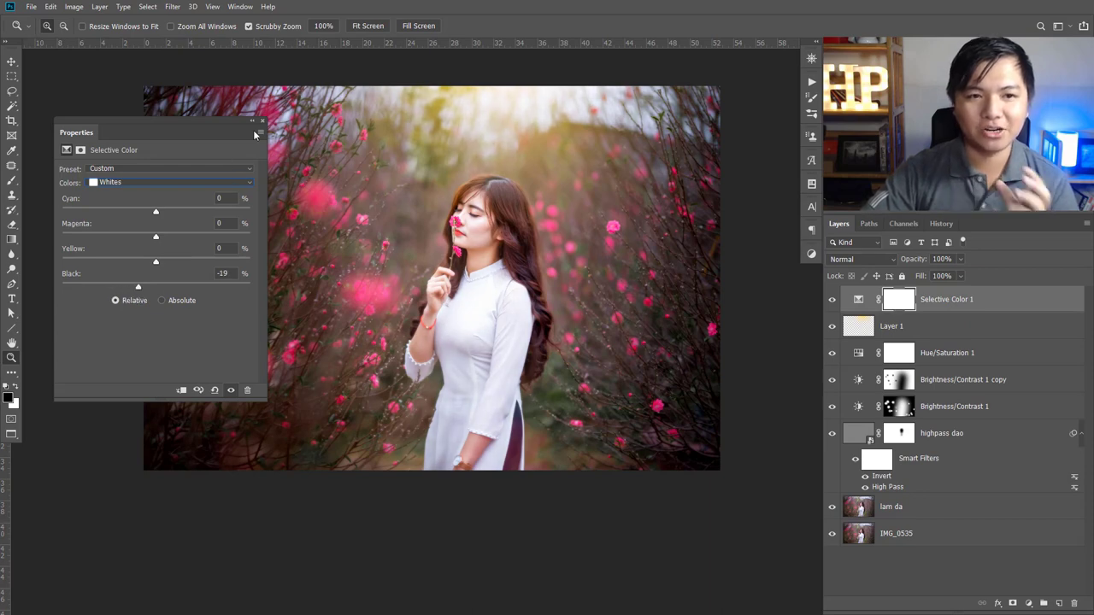
# Close the Properties panel and toggle Selective Color 1 repeatedly to compare the grading.
pyautogui.click(263, 121)
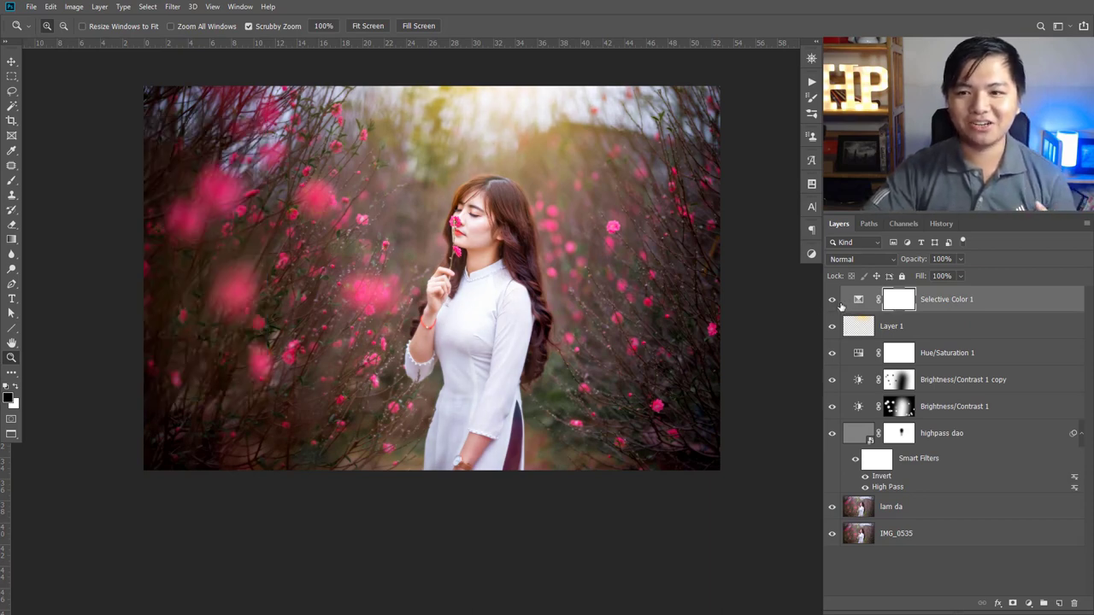
pyautogui.click(838, 304)
pyautogui.click(838, 304)
pyautogui.click(837, 305)
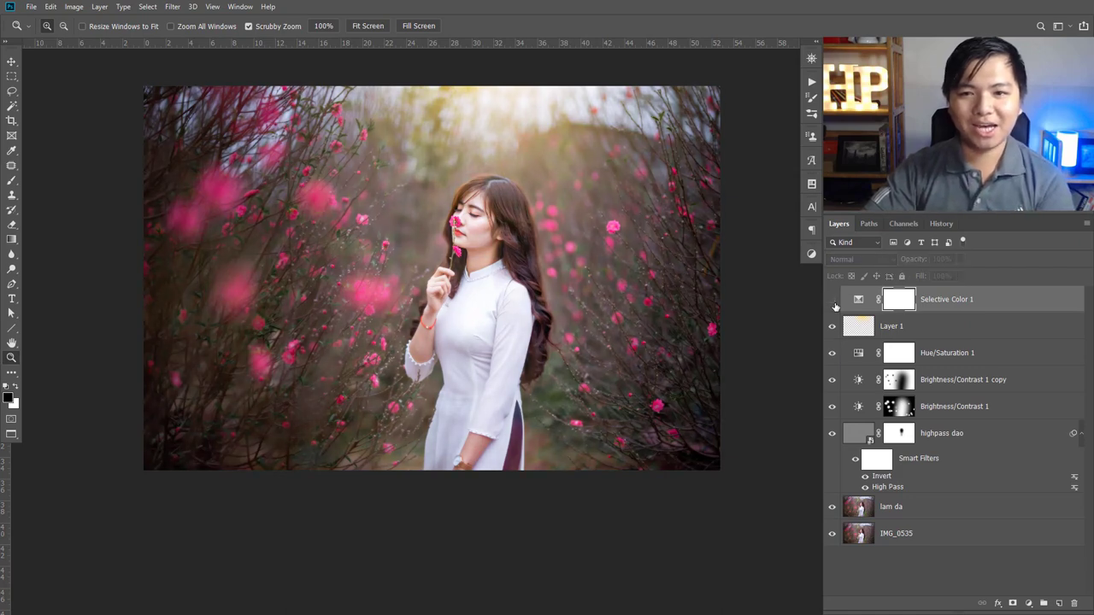
pyautogui.click(835, 306)
pyautogui.click(833, 305)
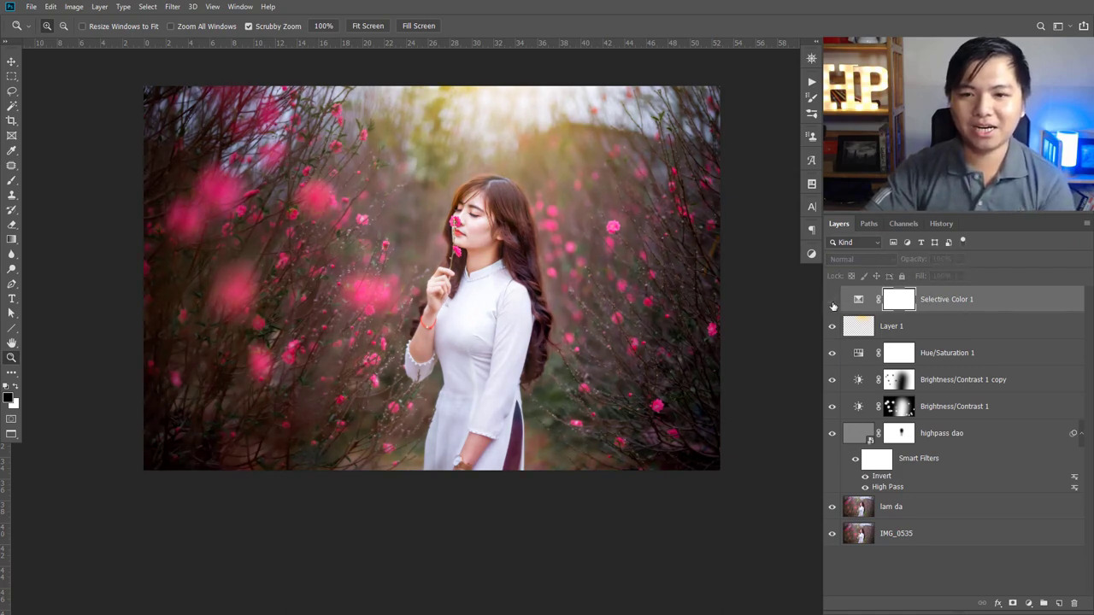
pyautogui.click(833, 305)
pyautogui.click(833, 305)
pyautogui.click(833, 306)
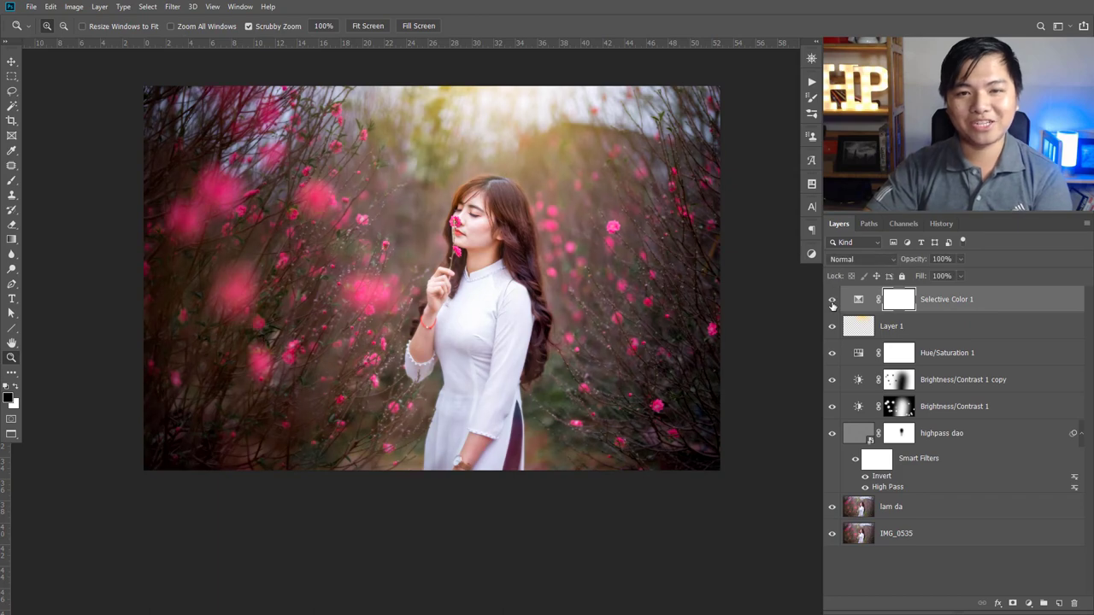
pyautogui.click(833, 305)
pyautogui.click(834, 305)
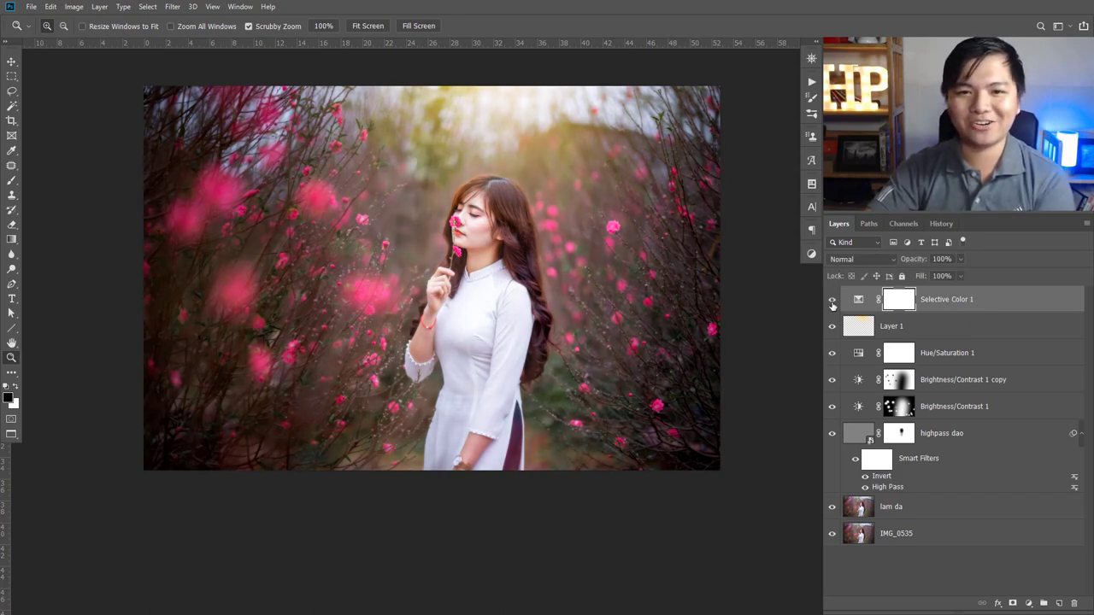
pyautogui.click(833, 305)
pyautogui.click(833, 305)
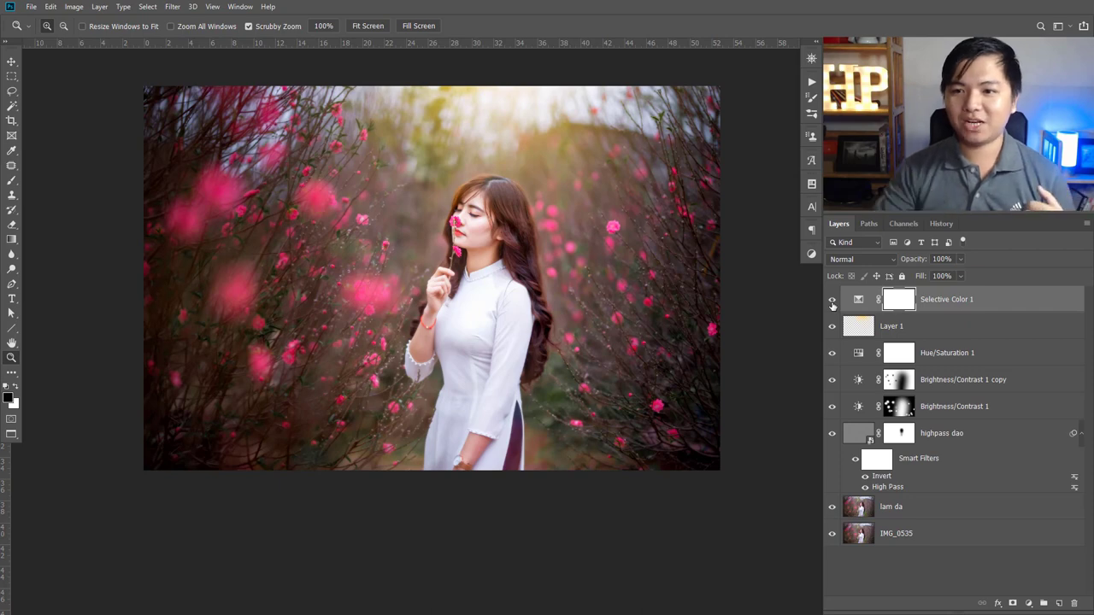
# Flip Selective Color 1 on and off again, leaving the grading visible.
pyautogui.click(833, 304)
pyautogui.click(834, 306)
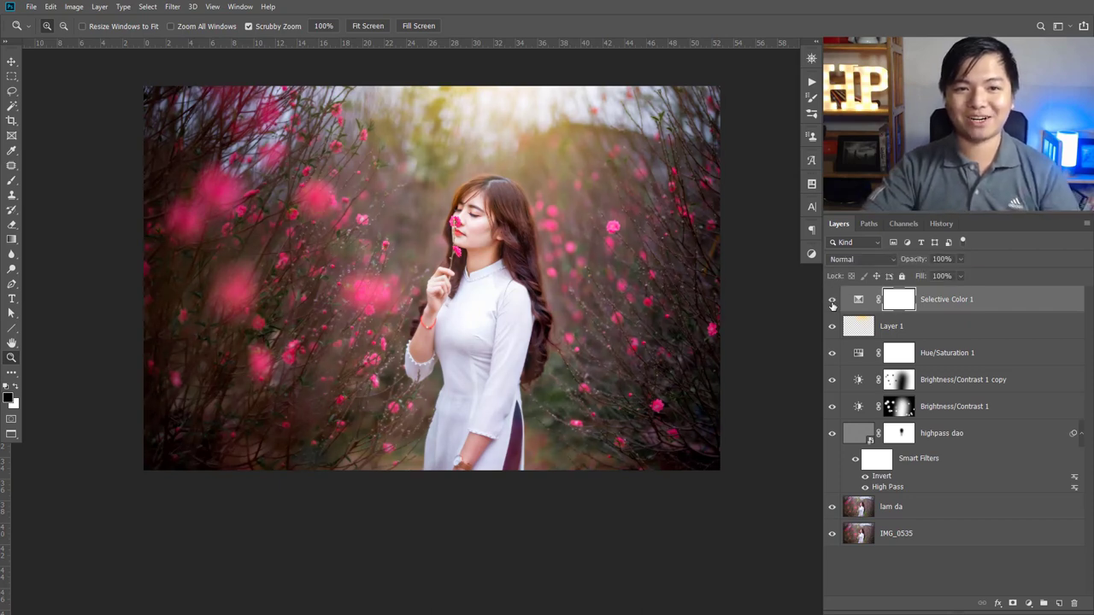
pyautogui.click(834, 305)
pyautogui.click(834, 305)
pyautogui.click(833, 305)
pyautogui.click(833, 305)
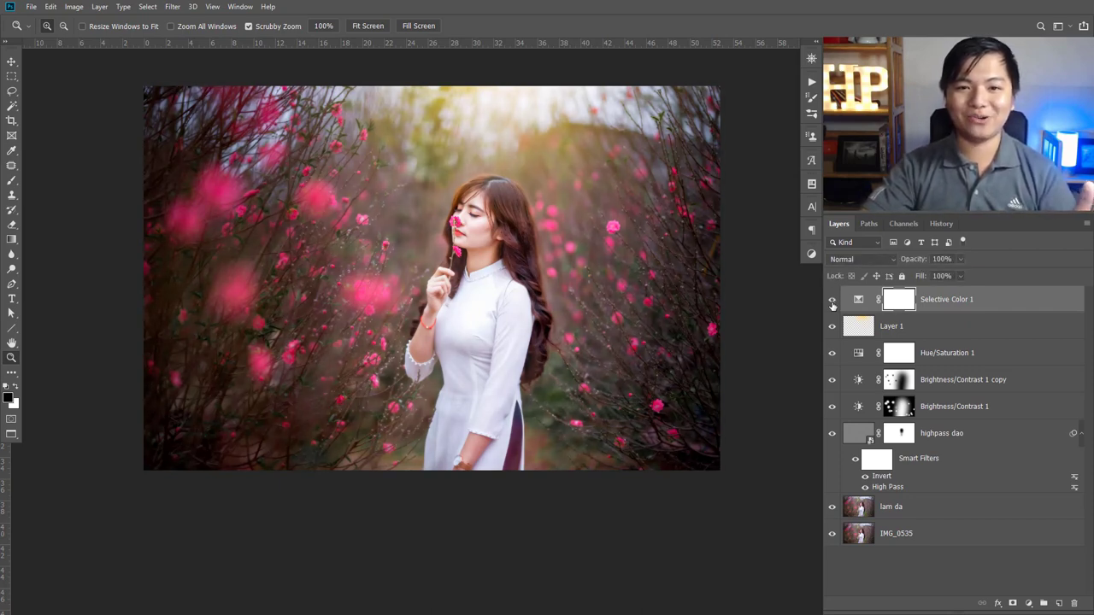
pyautogui.click(833, 306)
pyautogui.click(834, 305)
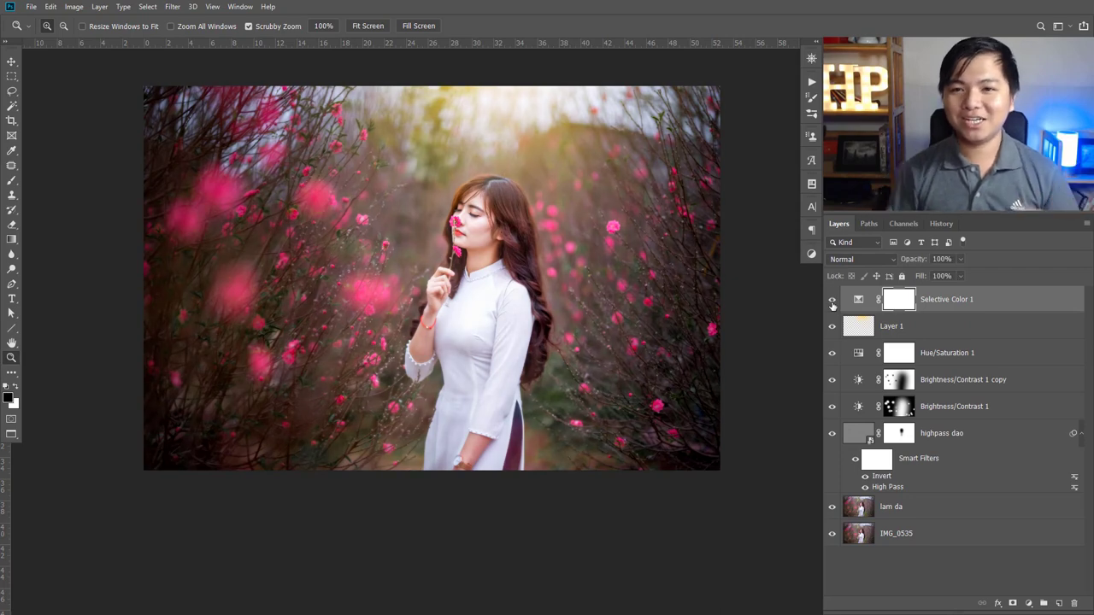